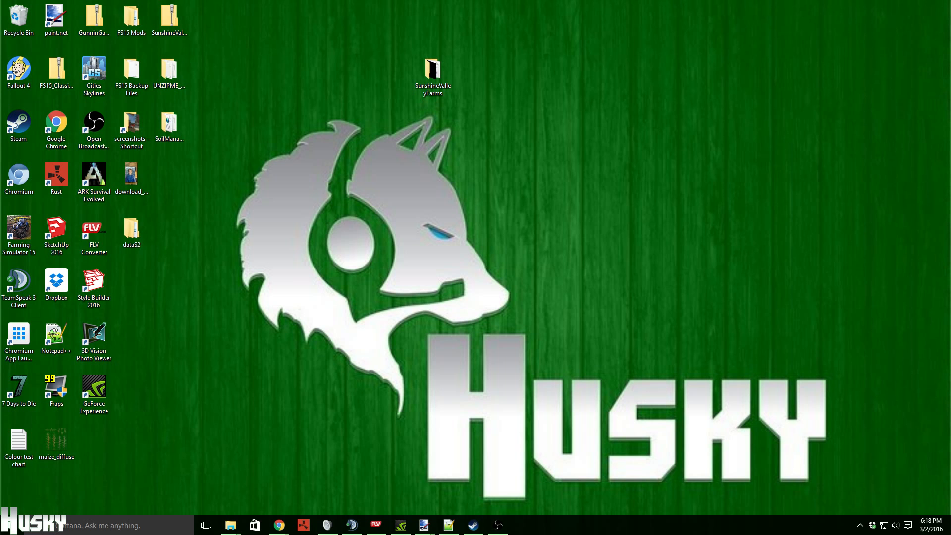
- Open the UNZIPME_ChoppedStraw_15_0_05 folder and view the start of map_instructions.txt in Notepad++, then minimise both windows
double_click(169, 72)
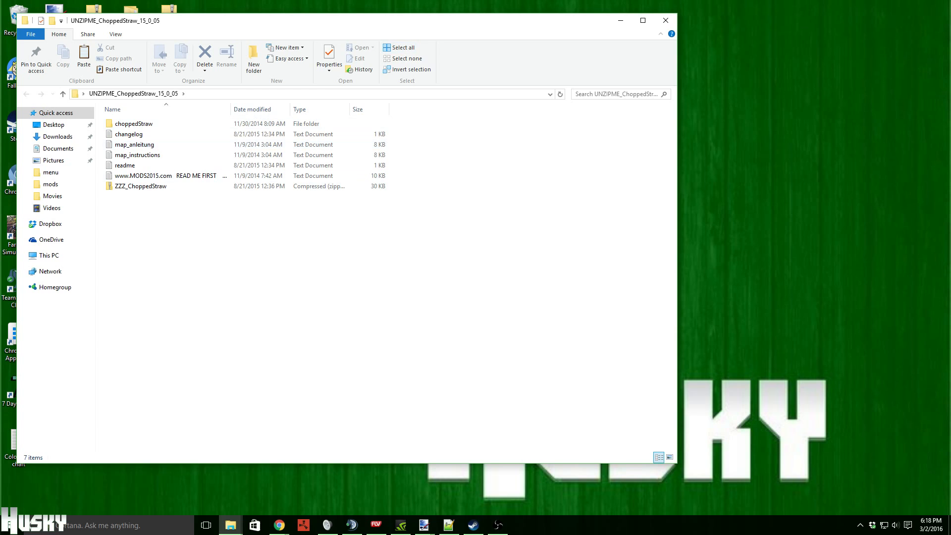
click(138, 155)
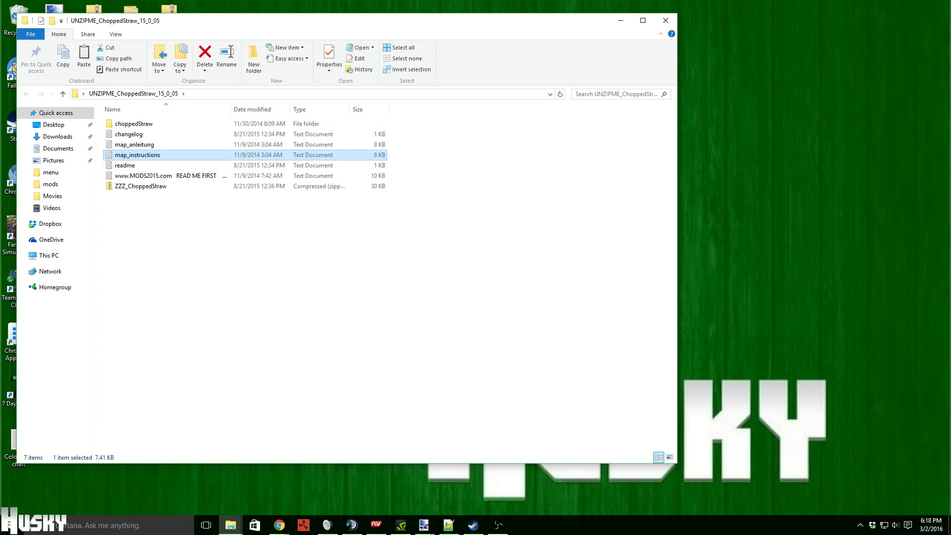
click(449, 525)
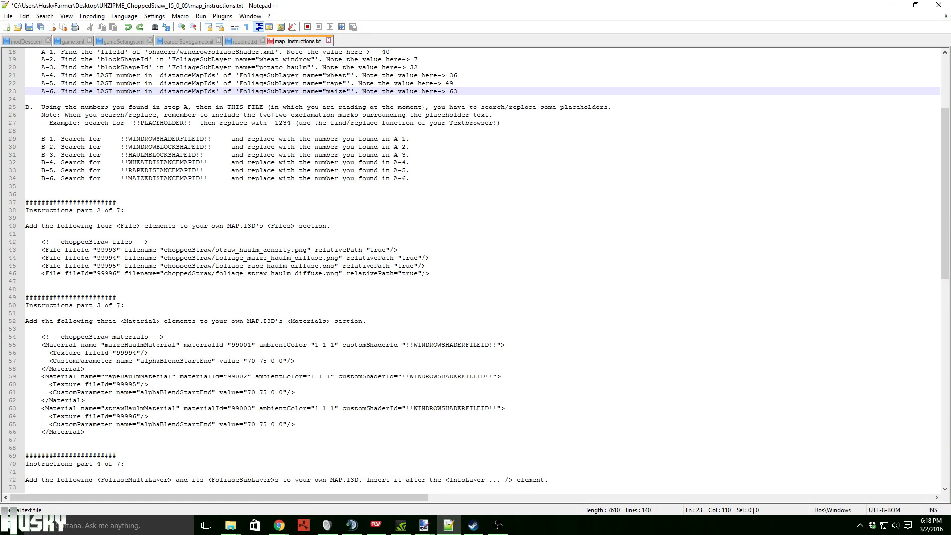
scroll(483, 270, up, 6)
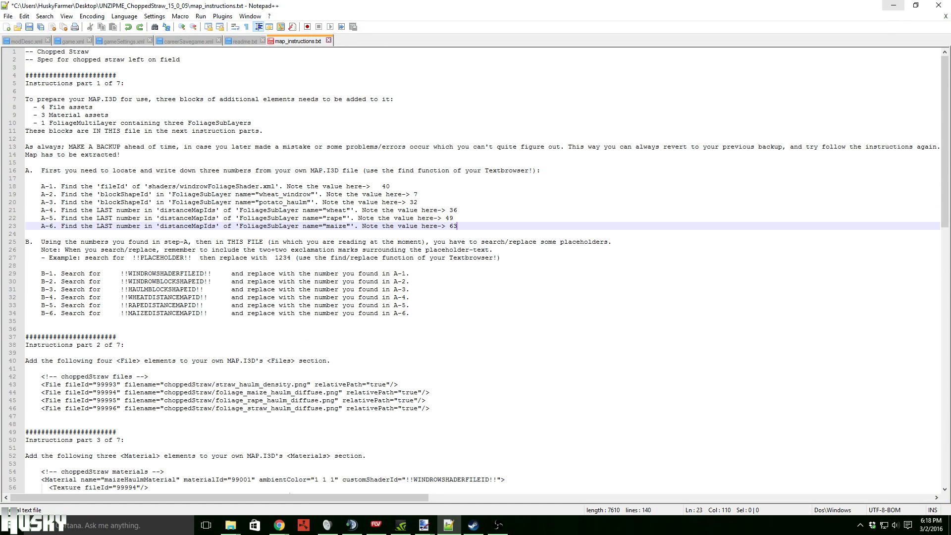
click(894, 6)
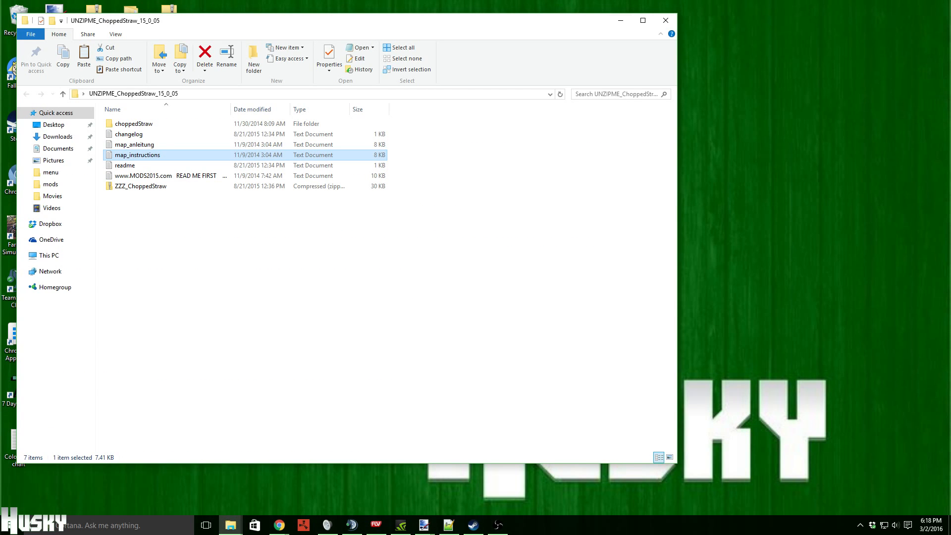
click(620, 21)
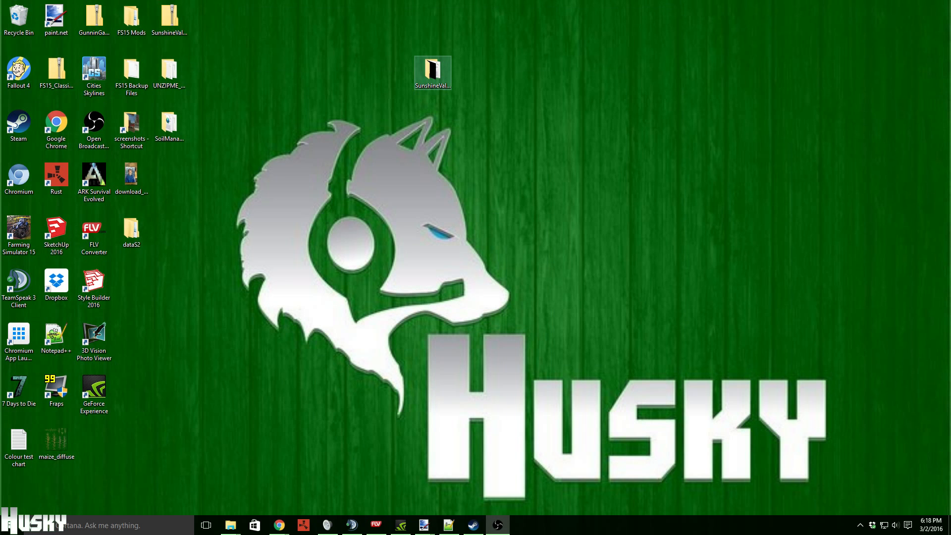
- Open the map01 i3D file from the SunshineValleyFarms map folder in Notepad++ for editing
double_click(432, 72)
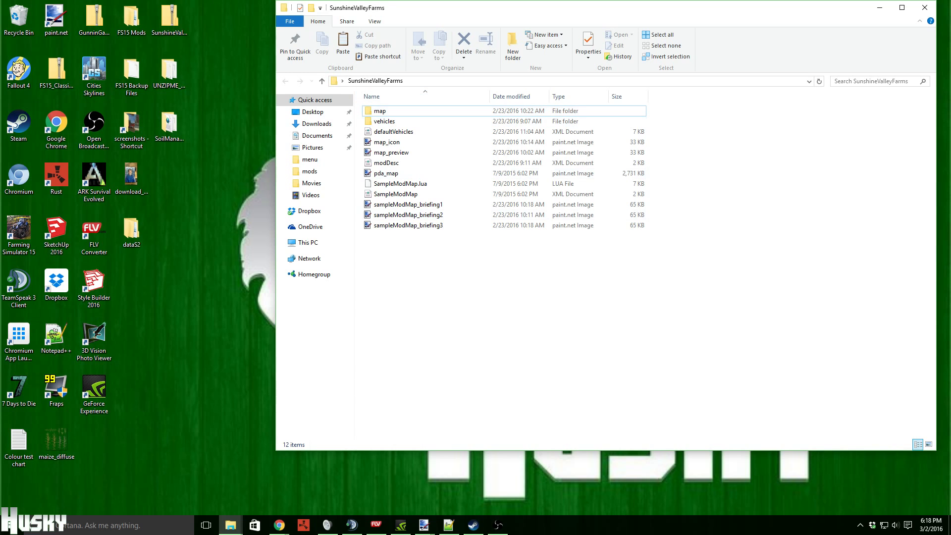
double_click(380, 111)
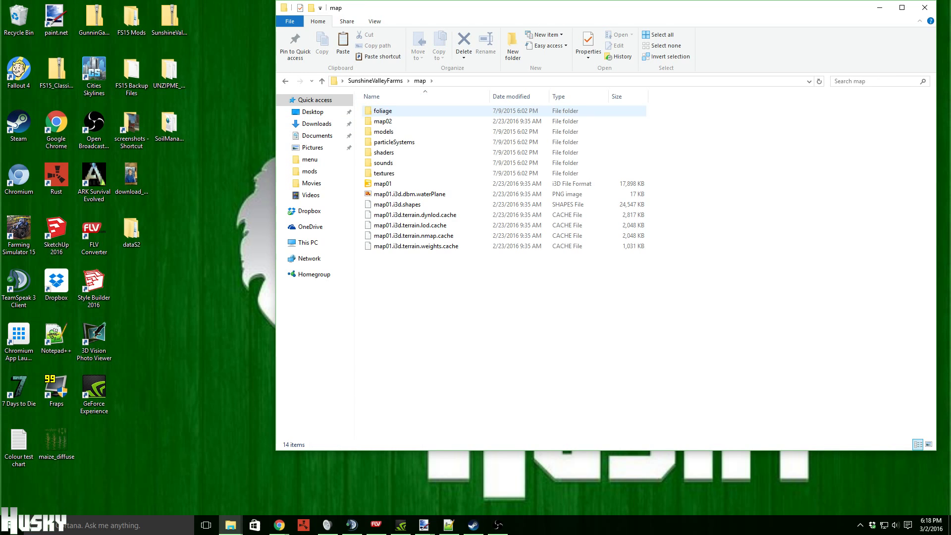
click(383, 183)
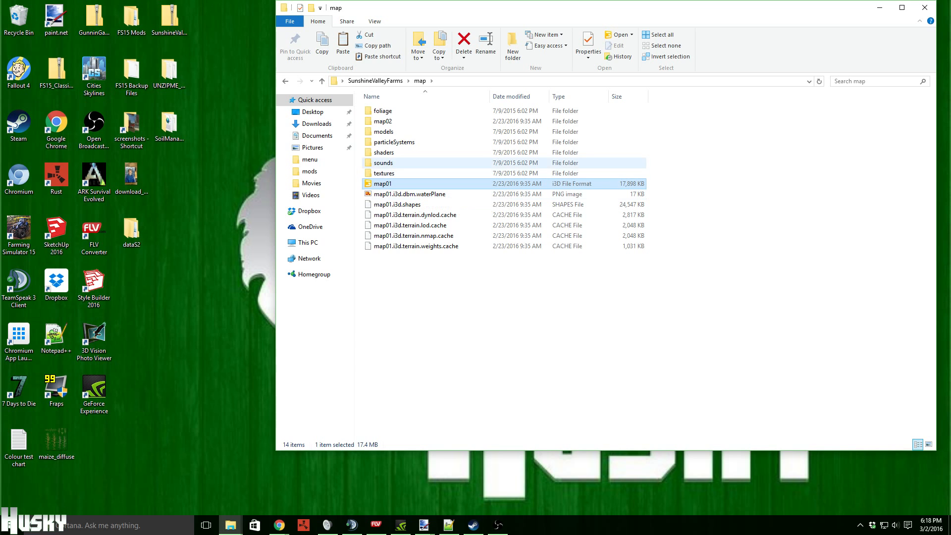
right_click(445, 185)
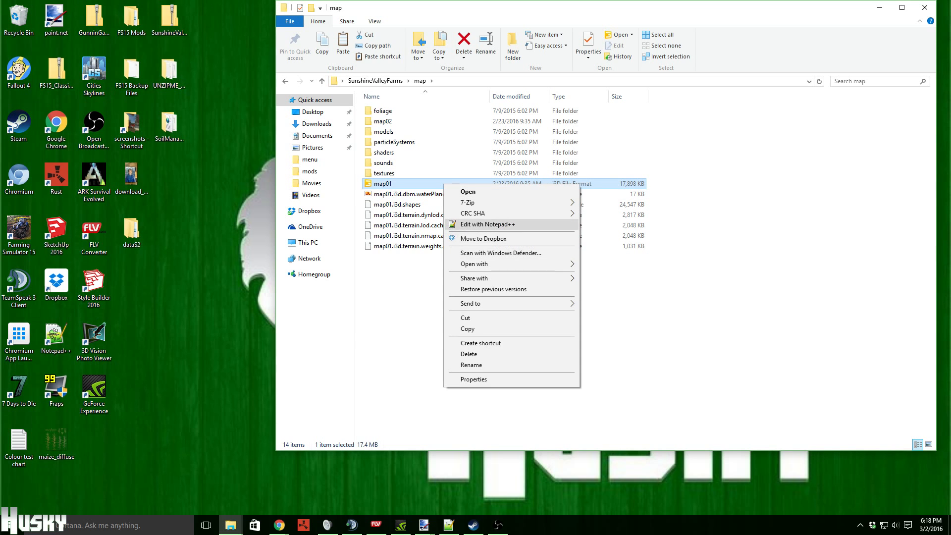
click(487, 224)
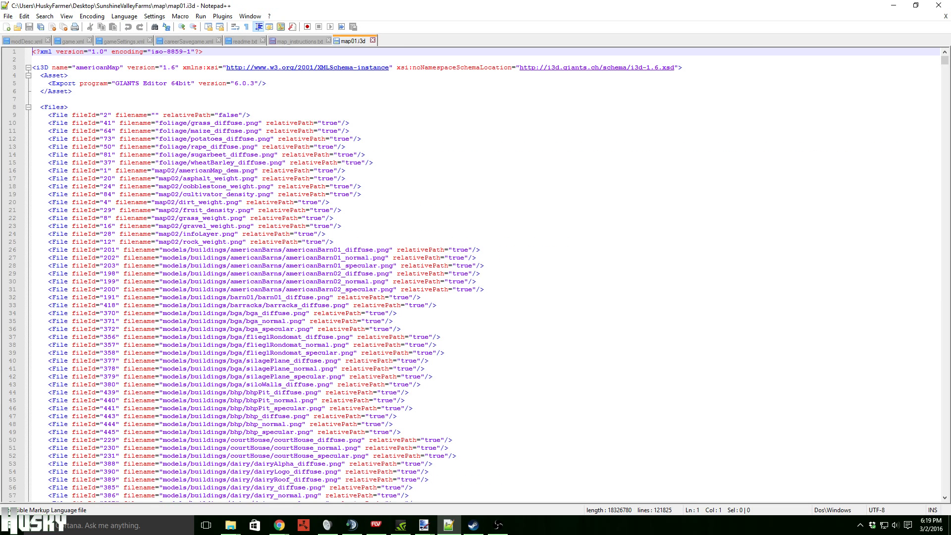
- Review part 1 of map_instructions.txt and copy the path shaders/windrowFoliageShader.xml from item A-1
key(ctrl+Tab)
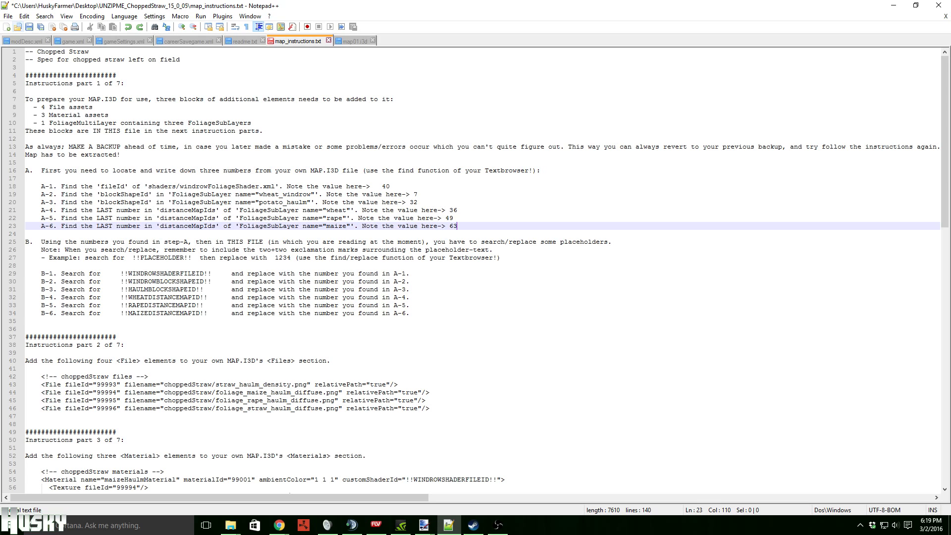
click(26, 91)
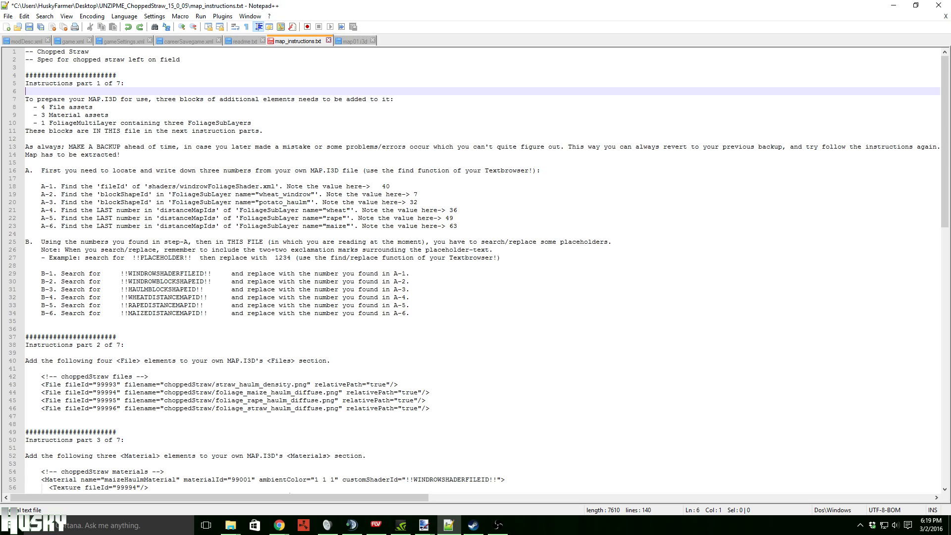
click(53, 194)
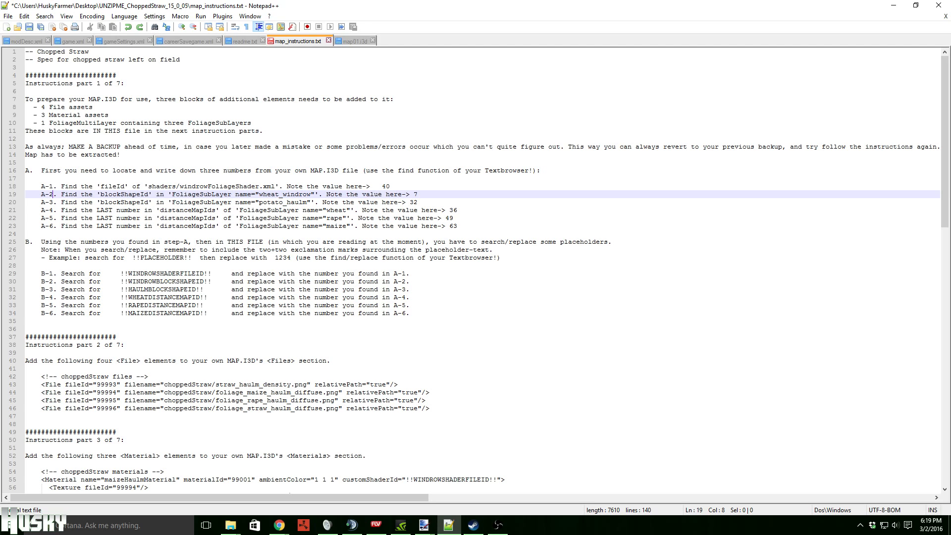
click(132, 187)
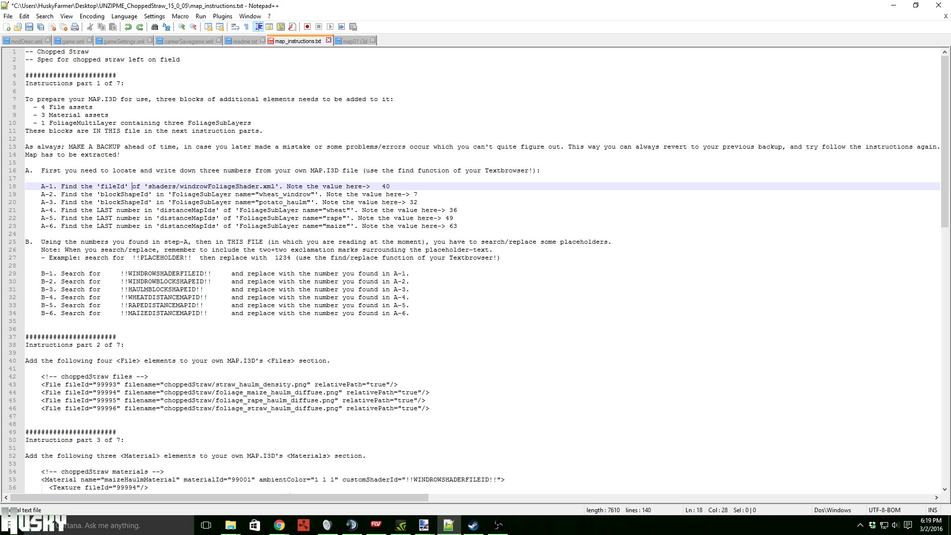
drag(148, 186, 275, 187)
key(ctrl+c)
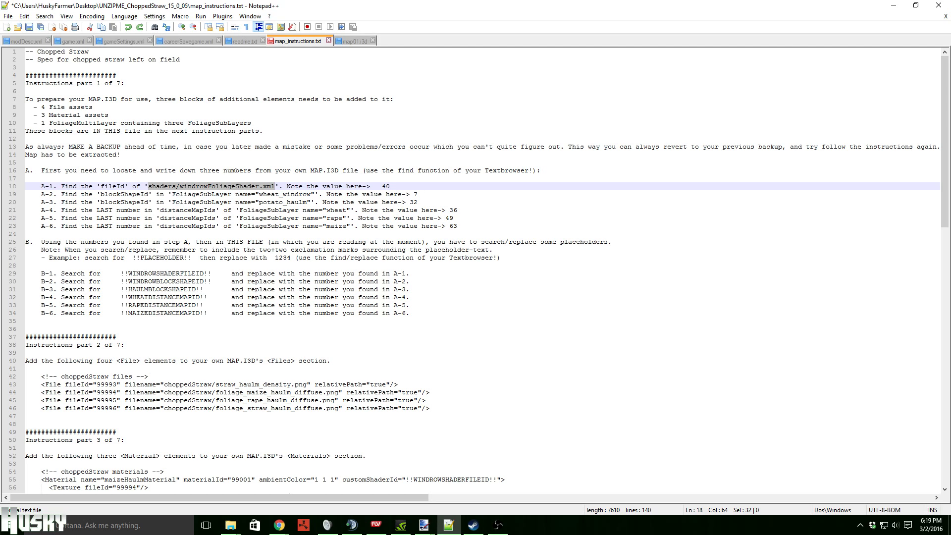
- Search map01.i3d for shaders/windrowFoliageShader.xml and compare its fileId with the value noted at A-1 in map_instructions.txt
click(353, 41)
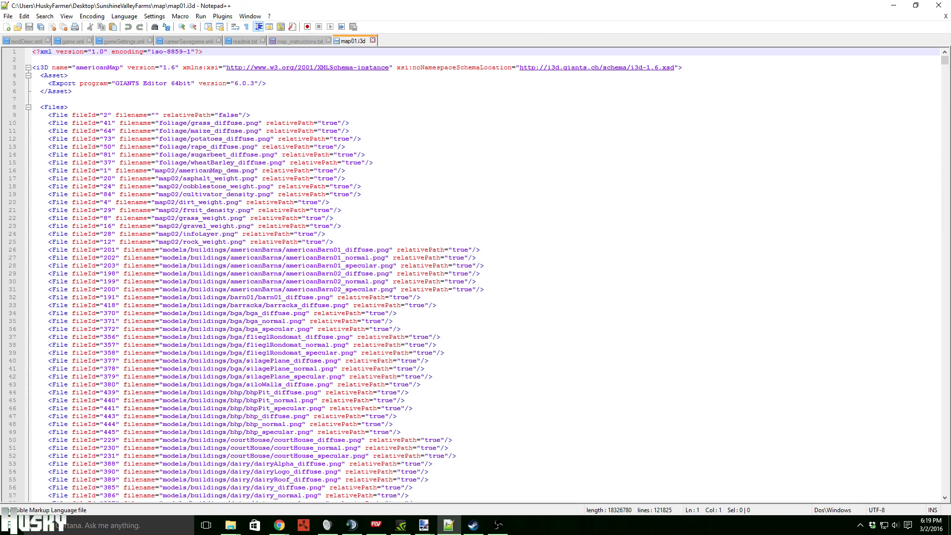
click(155, 26)
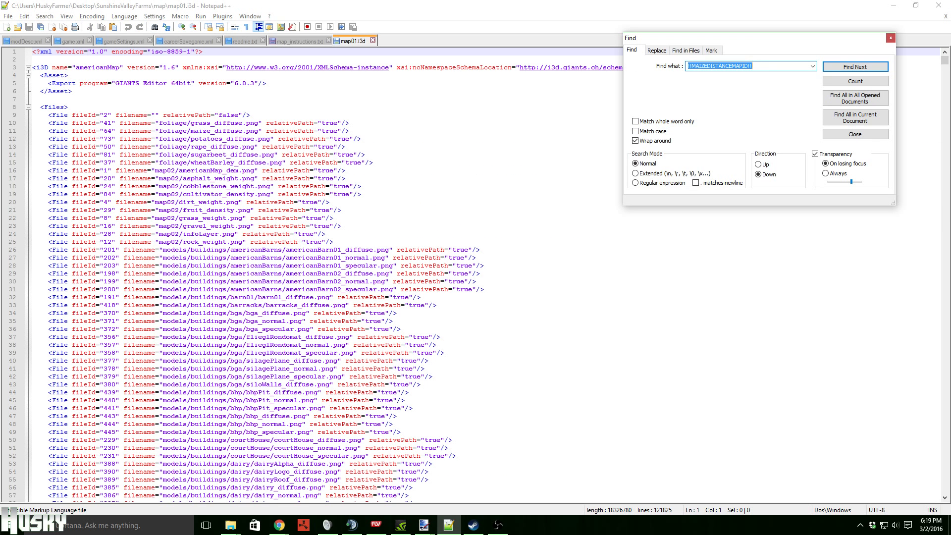
key(ctrl+v)
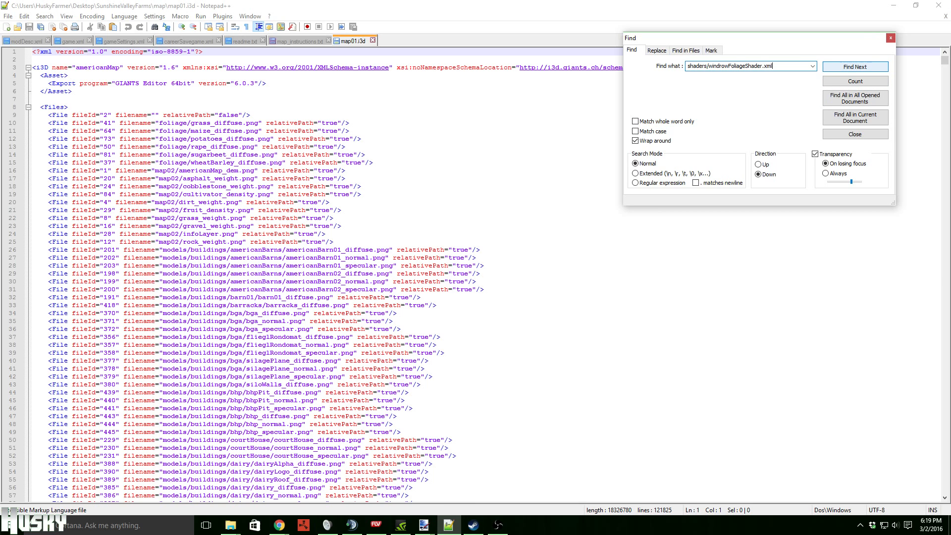
key(Return)
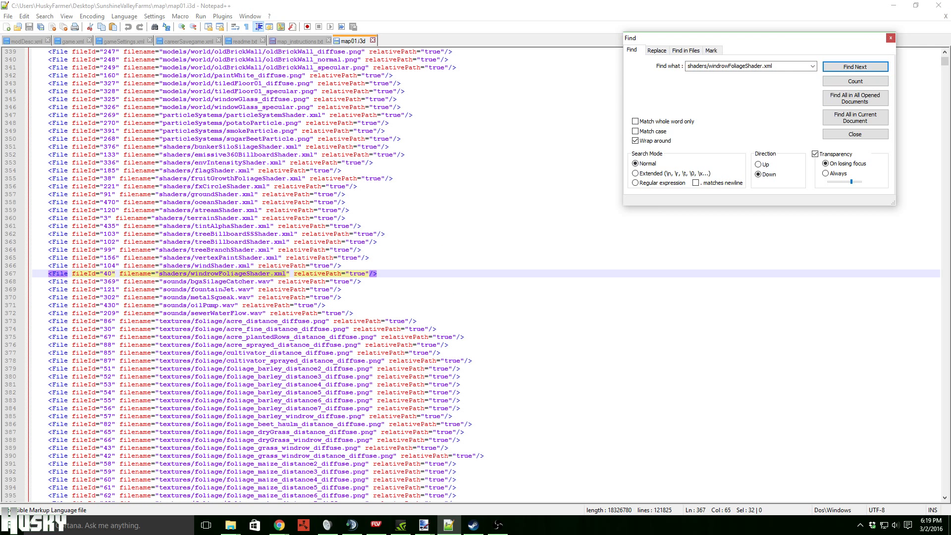
click(185, 273)
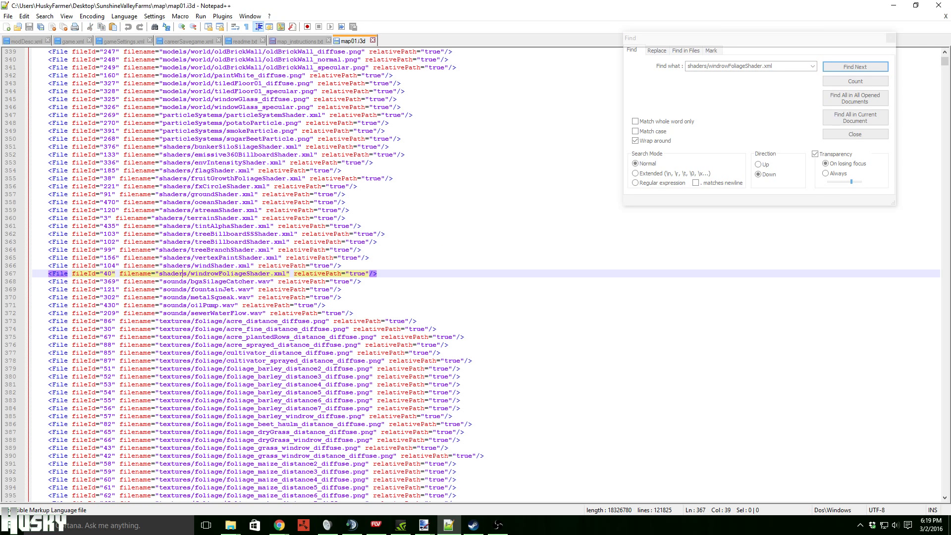
drag(103, 274, 107, 273)
click(96, 274)
key(ctrl+Tab)
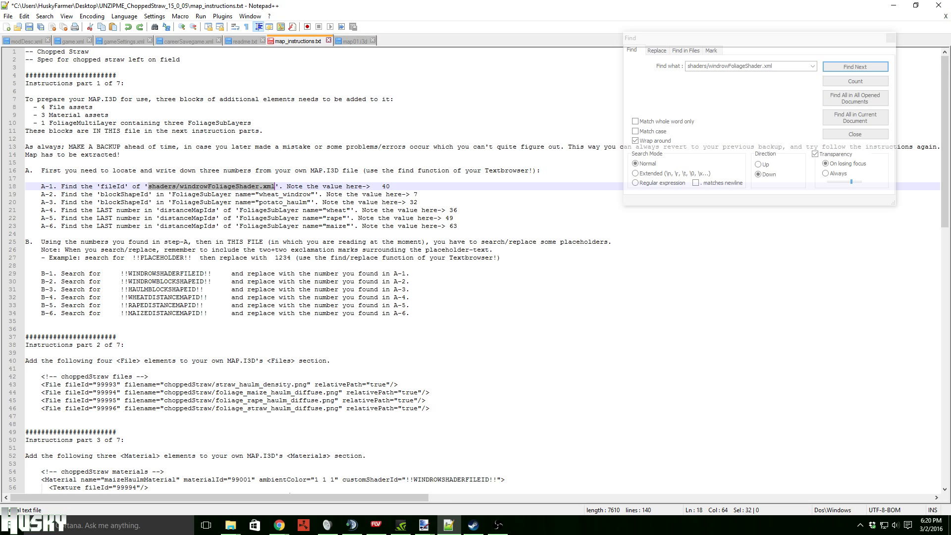
key(End)
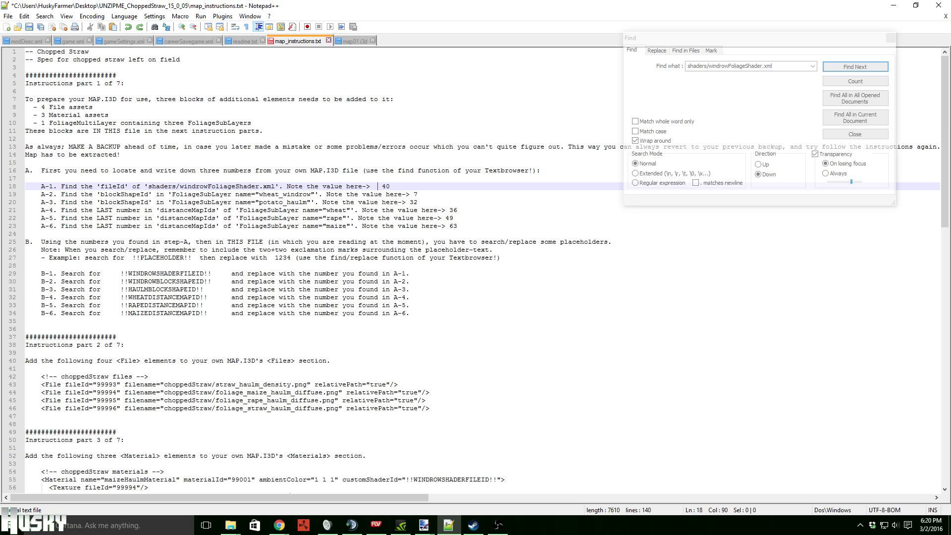
- Go through the remaining lookup items A-2 to A-6 in map_instructions.txt
click(45, 194)
click(45, 202)
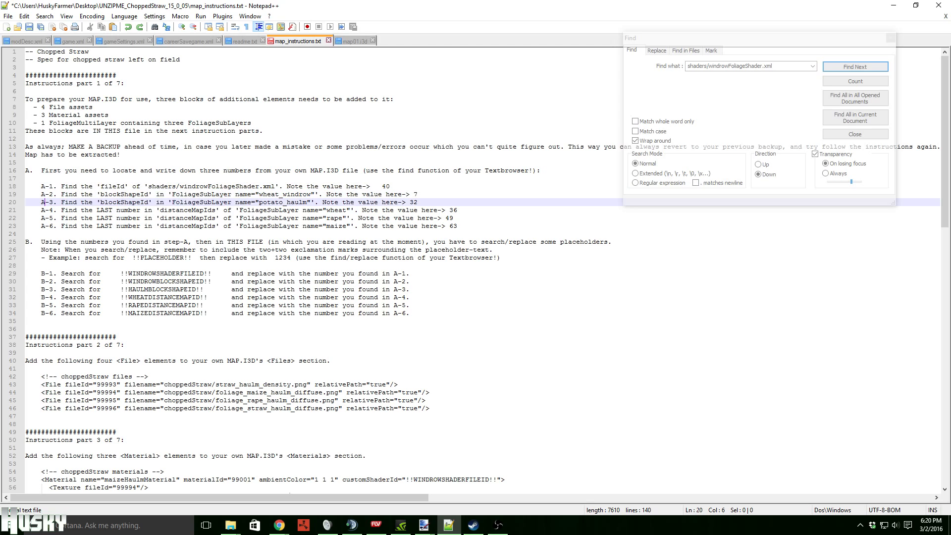
key(Down)
key(Down)
key(Down)
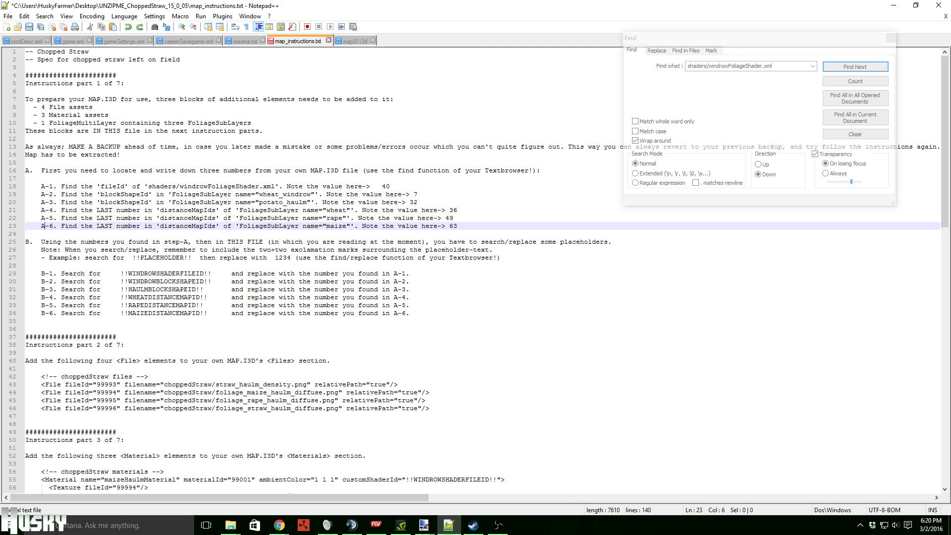
- Search map01.i3d for FoliageSubLayer name="wheat_windrow" and compare its blockShapeId with the value noted at A-2
drag(172, 194, 315, 194)
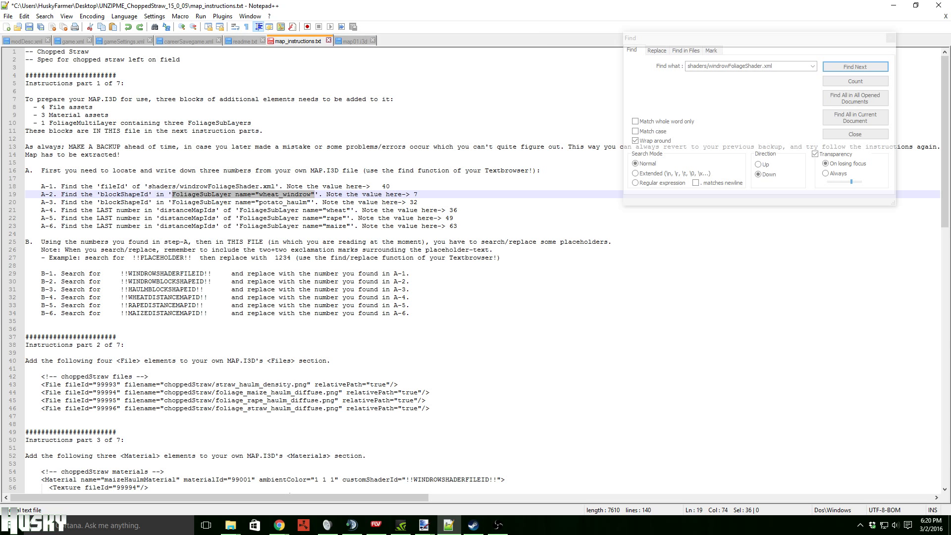
click(118, 195)
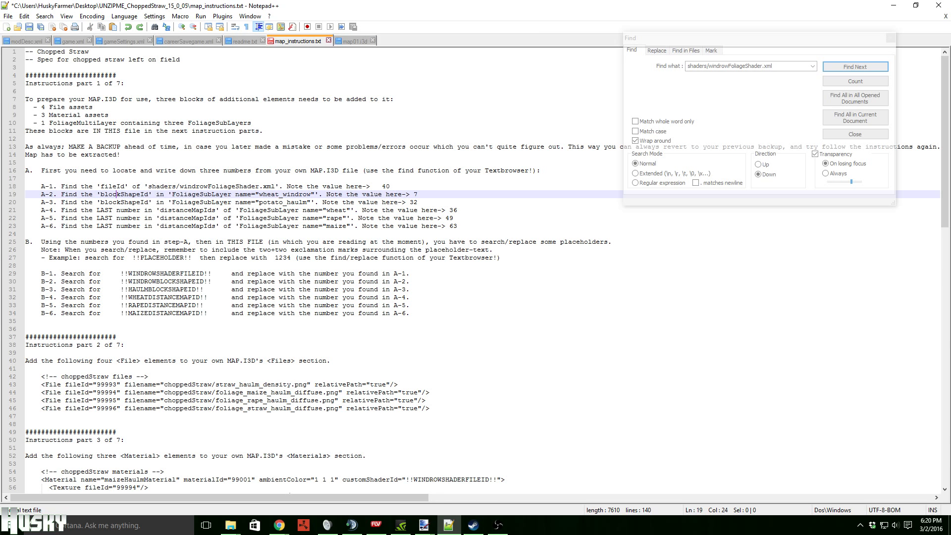
click(360, 42)
key(ctrl+f)
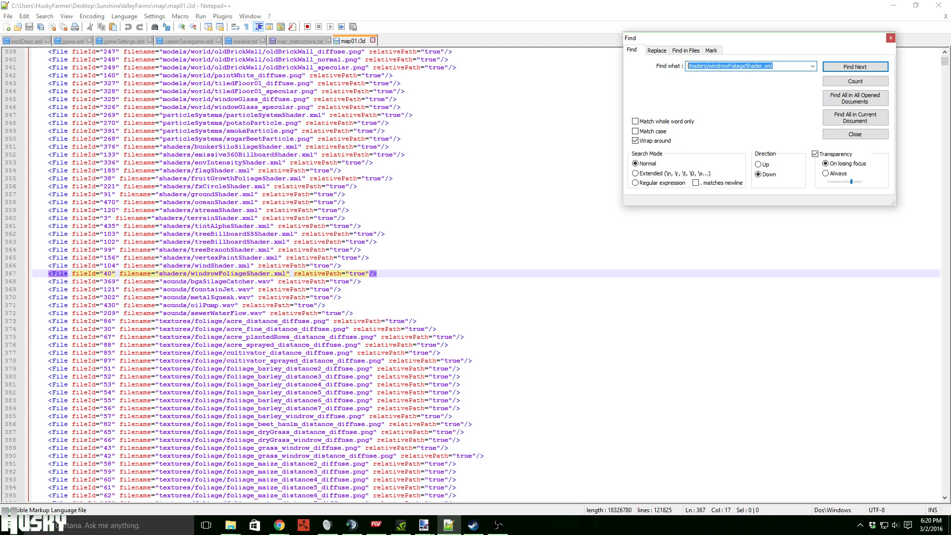
key(ctrl+v)
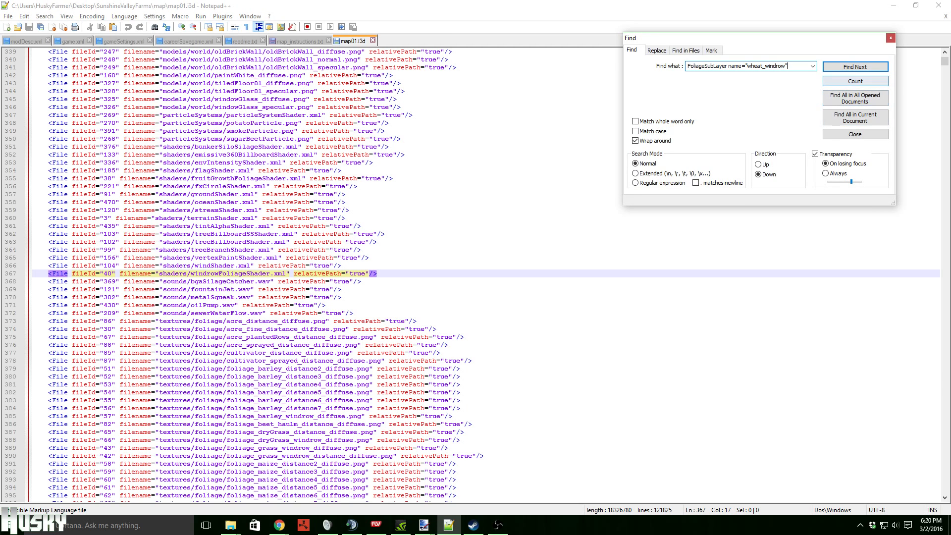
click(856, 66)
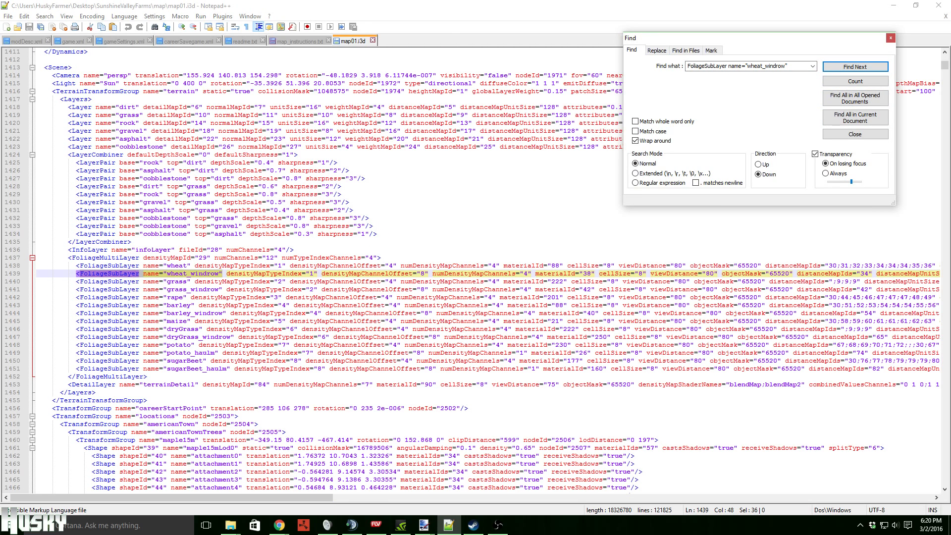
drag(208, 497, 716, 497)
click(661, 281)
click(674, 274)
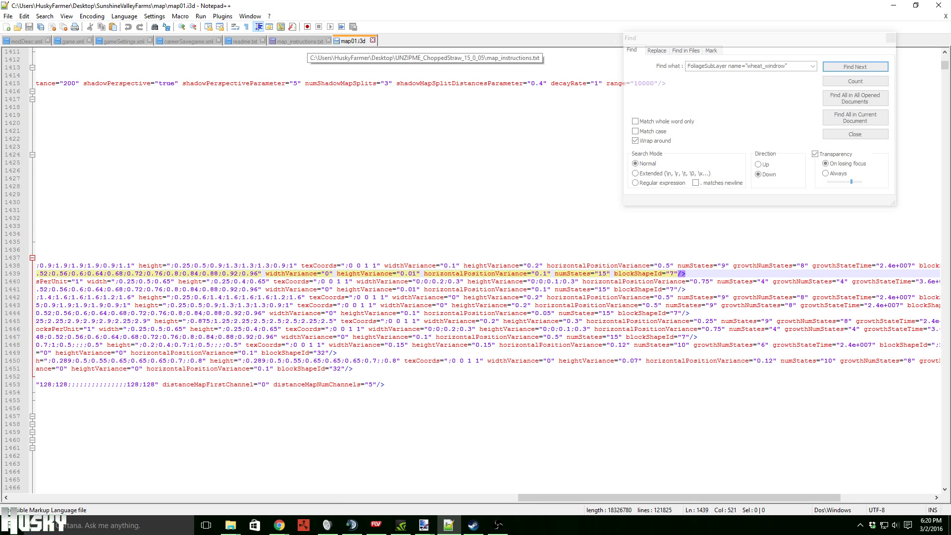
click(302, 41)
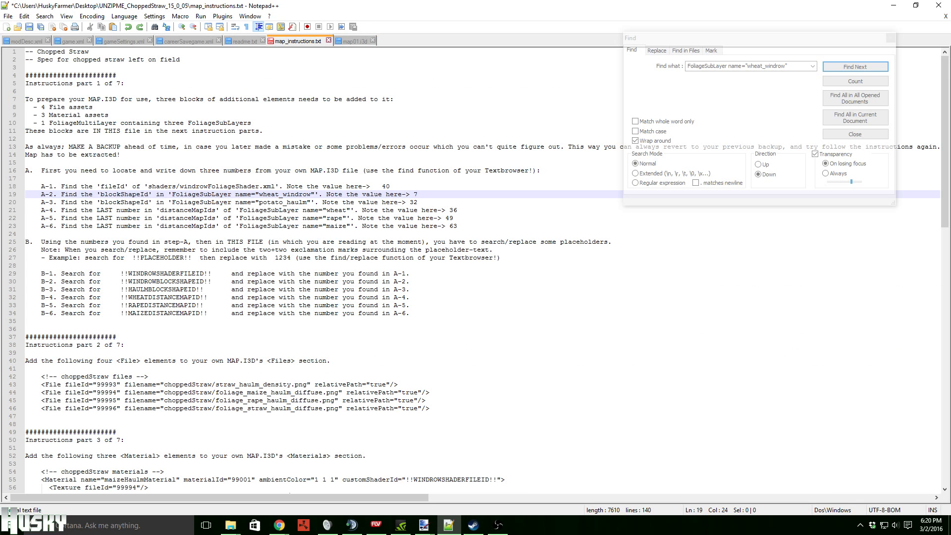
click(419, 194)
- Locate the potato_haulm FoliageSubLayer in map01.i3d and compare its blockShapeId with the value noted at A-3 in map_instructions.txt
click(199, 202)
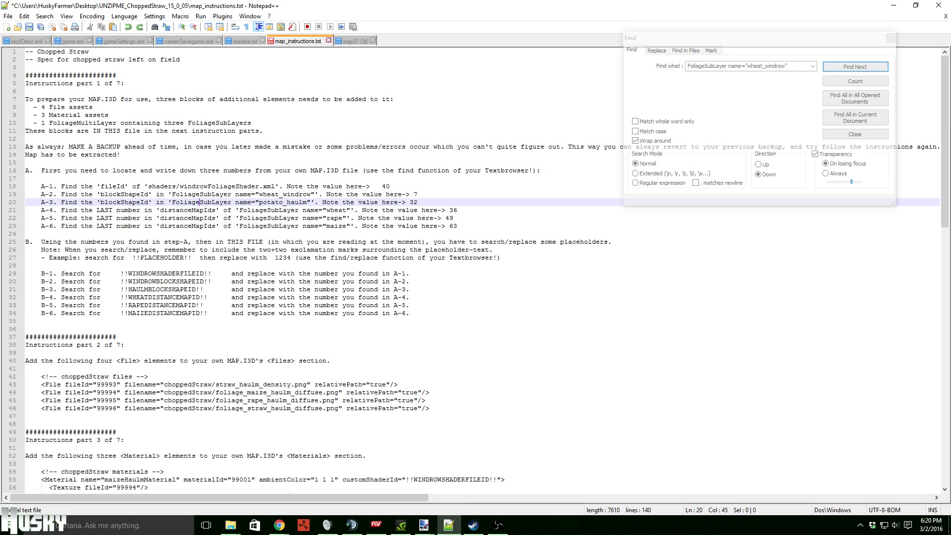
click(109, 202)
click(354, 41)
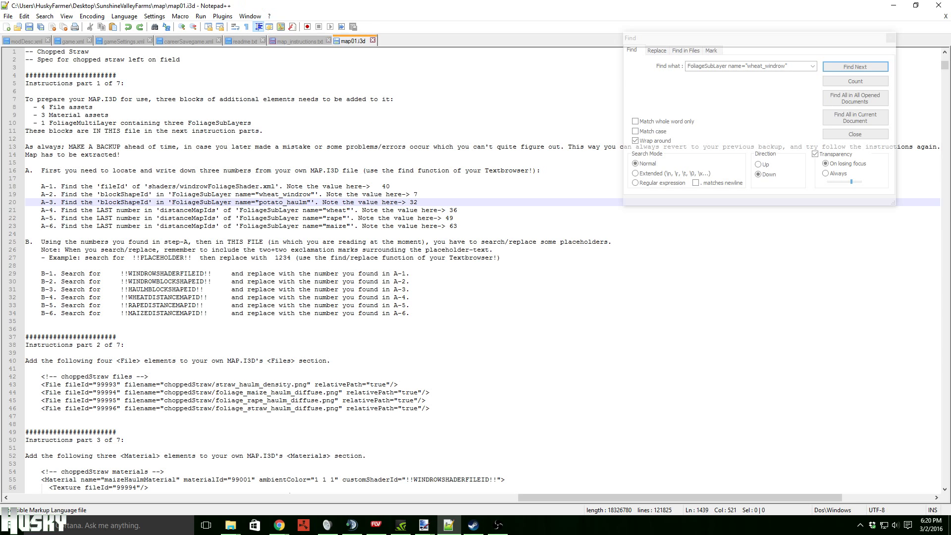
drag(679, 498, 173, 498)
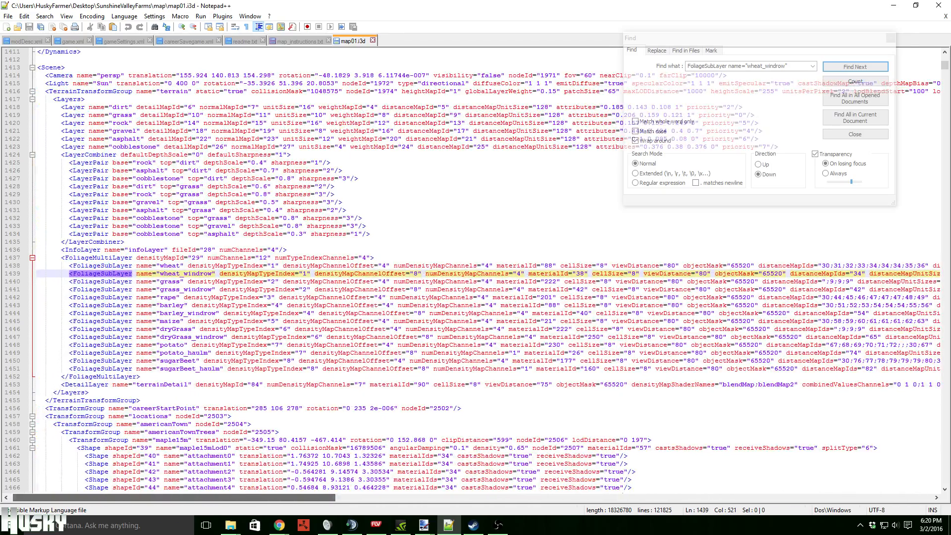
click(183, 353)
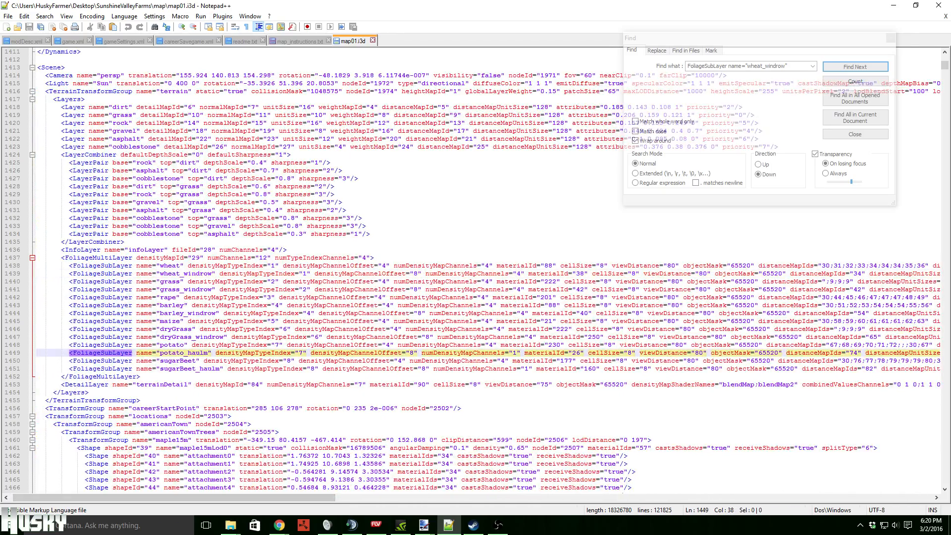
drag(174, 498, 612, 498)
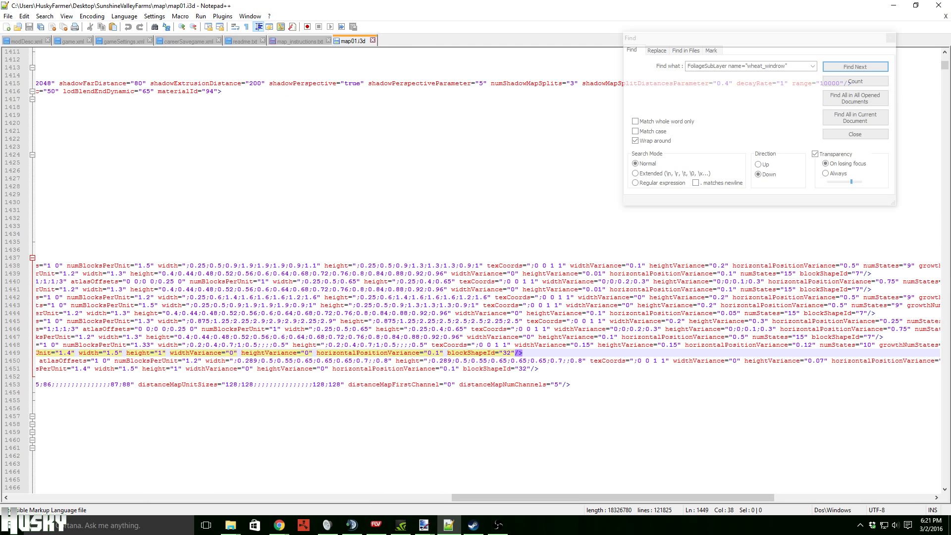
drag(502, 353, 515, 353)
click(292, 41)
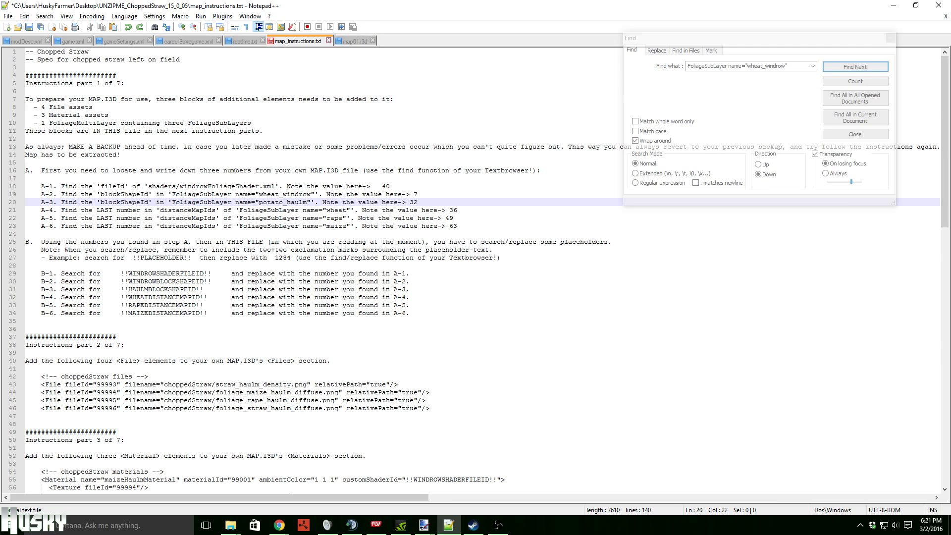
click(409, 202)
click(418, 202)
- Search map01.i3d for FoliageSubLayer name="wheat" and compare the last number of its distanceMapIds with the value noted at A-4
drag(240, 210, 350, 210)
key(ctrl+c)
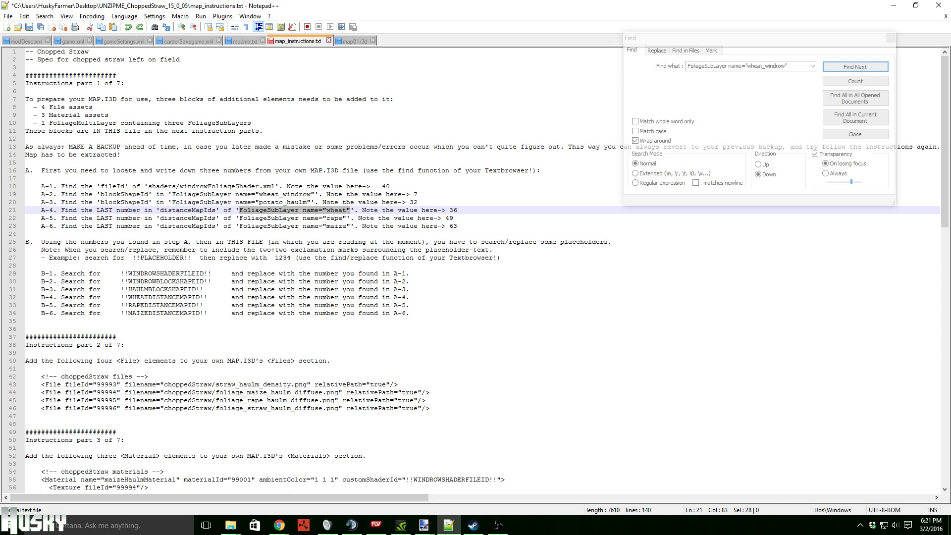
click(354, 41)
key(ctrl+f)
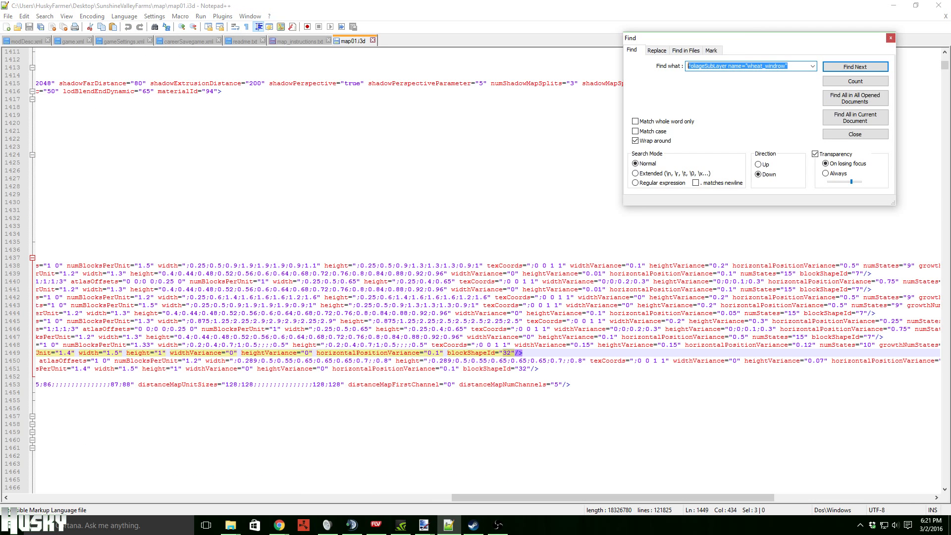
key(ctrl+v)
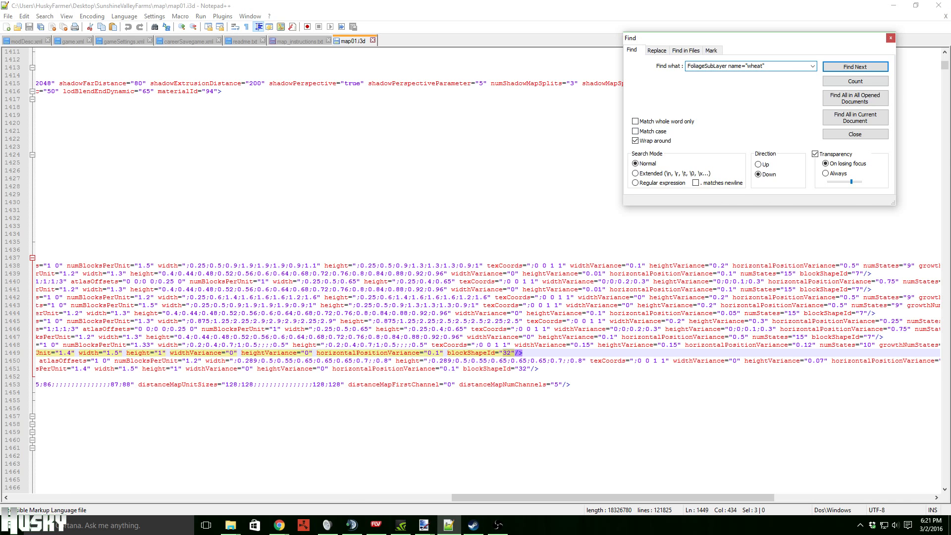
key(Return)
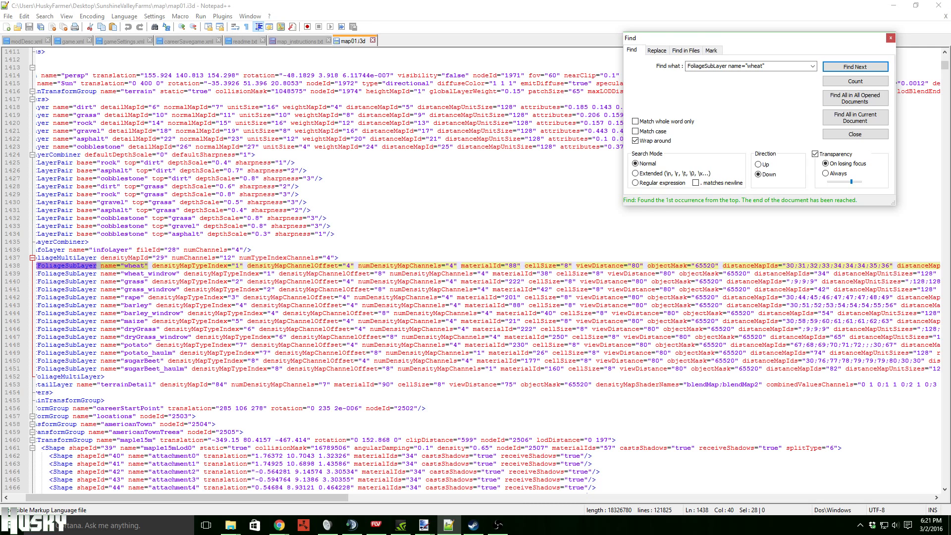
click(340, 257)
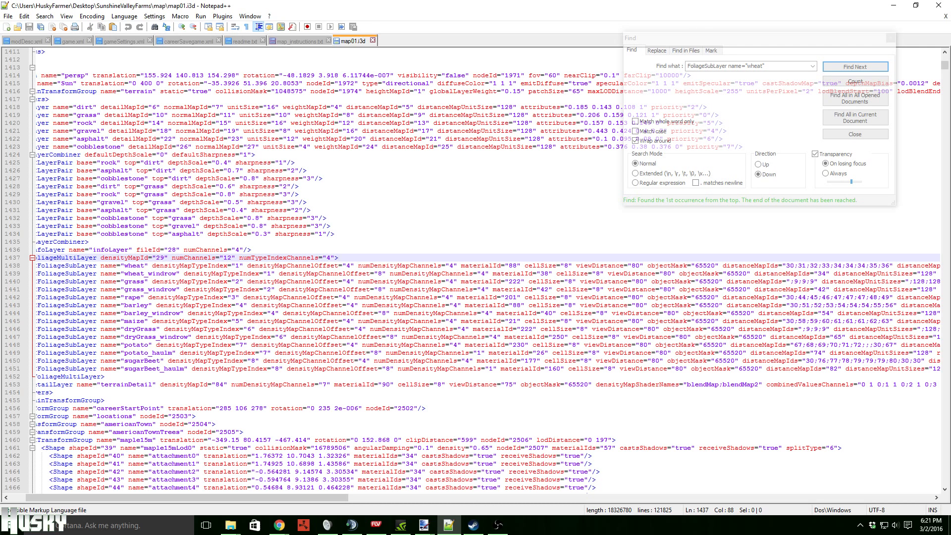
double_click(885, 265)
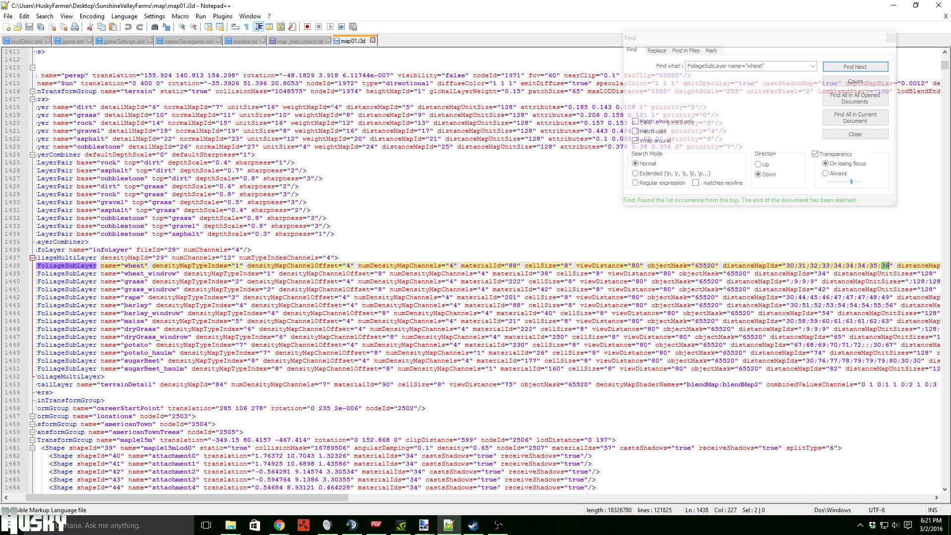
click(299, 41)
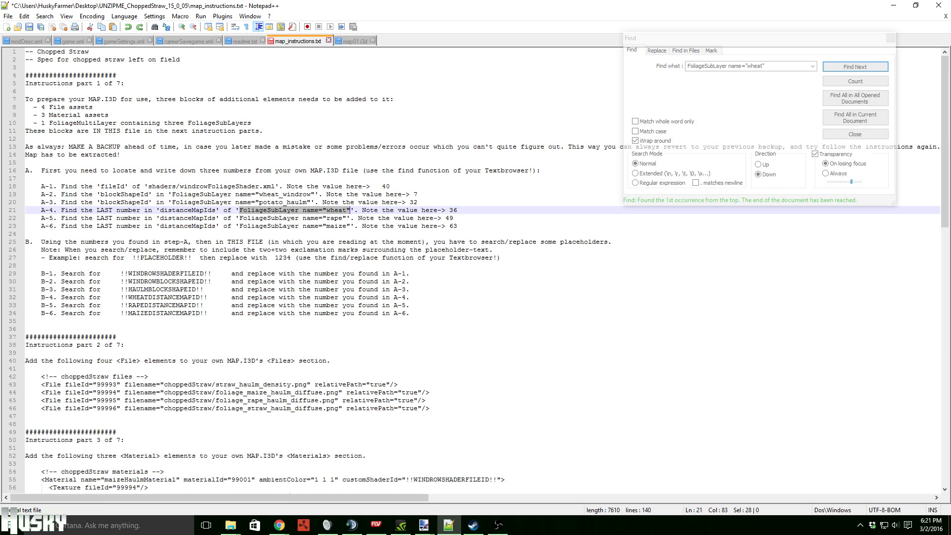
click(458, 210)
key(Left)
- Locate the rape FoliageSubLayer in map01.i3d and check the last number of its distanceMapIds against A-5 in map_instructions.txt
click(191, 218)
click(192, 226)
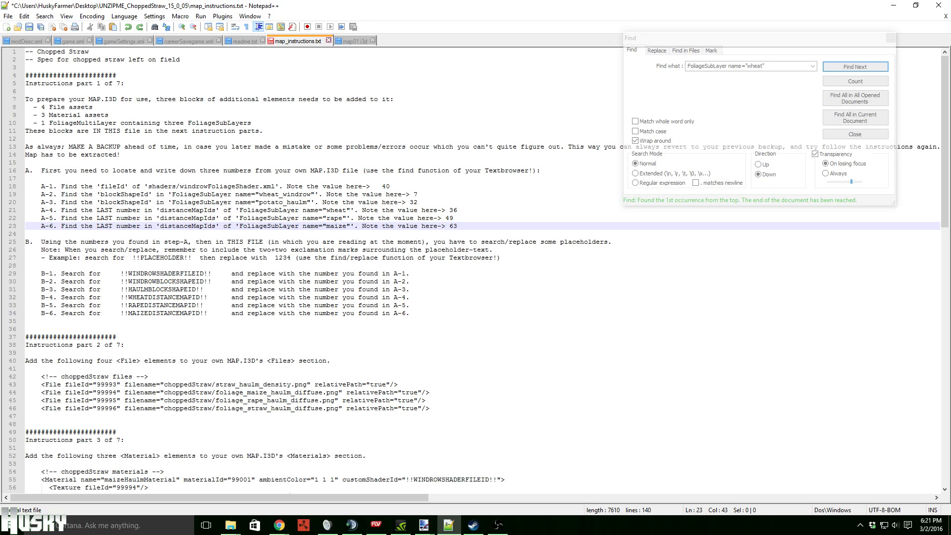
click(326, 225)
click(354, 42)
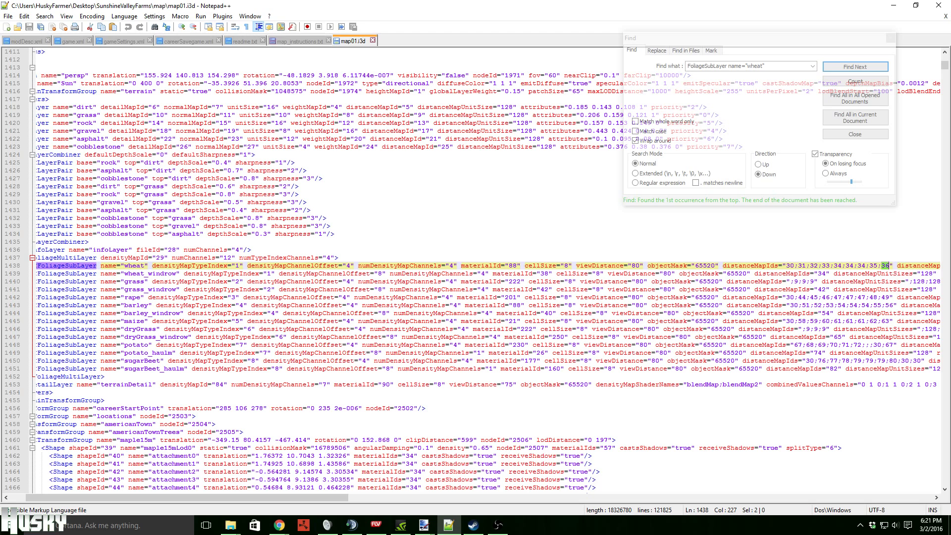
click(128, 297)
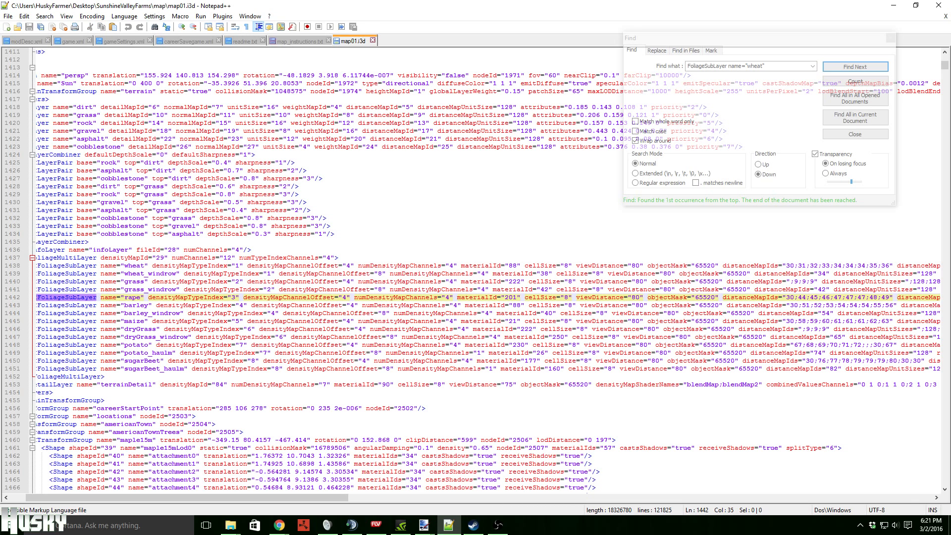
double_click(885, 297)
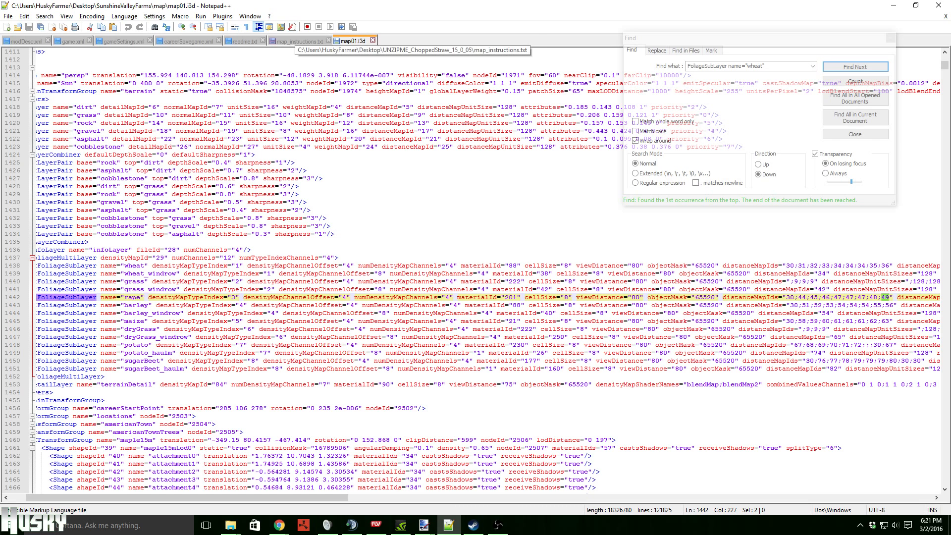
click(296, 41)
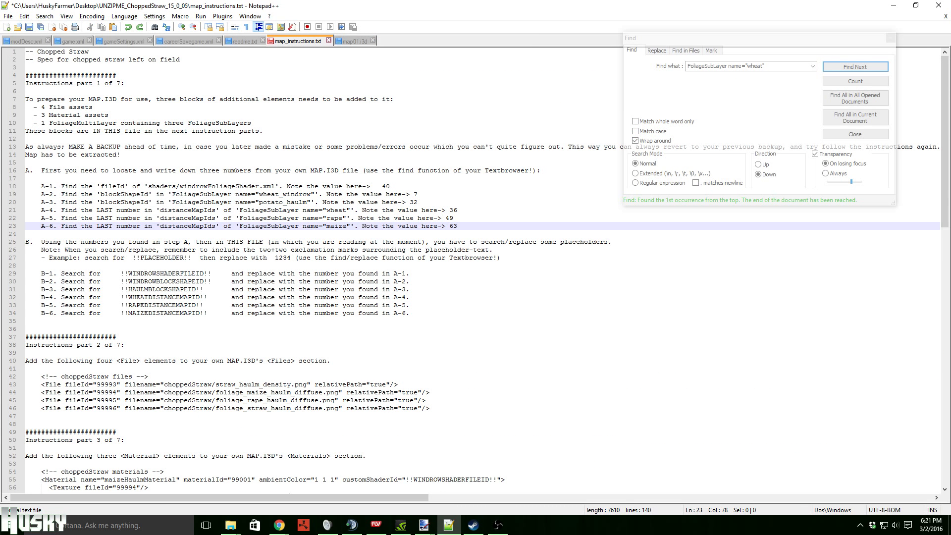
- Find the maize FoliageSubLayer in map01.i3d and check the last number of its distanceMapIds against A-6 in map_instructions.txt
click(355, 41)
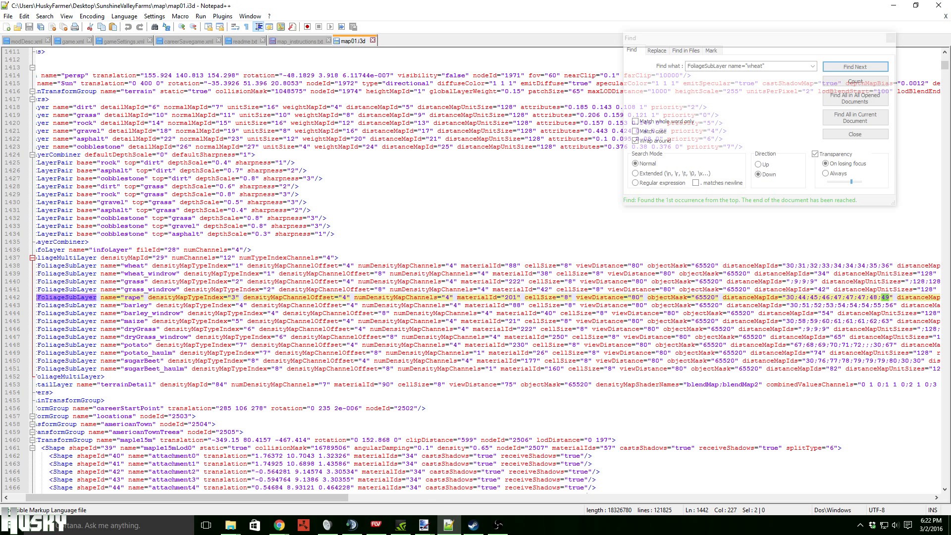
click(140, 321)
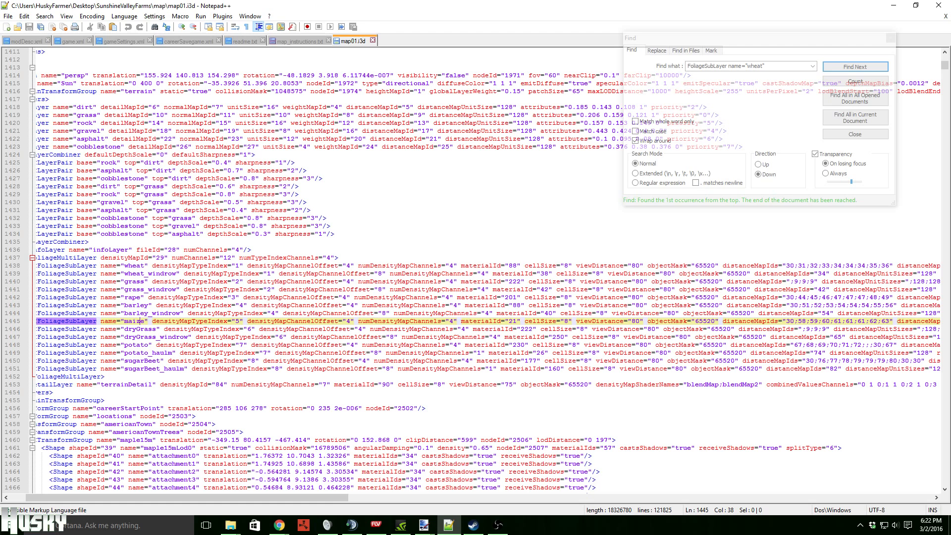
double_click(886, 321)
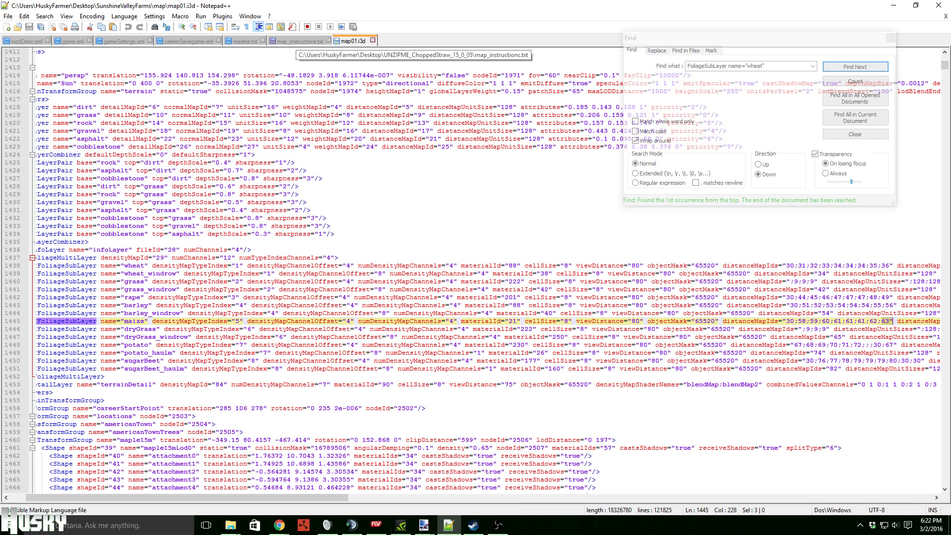
click(296, 41)
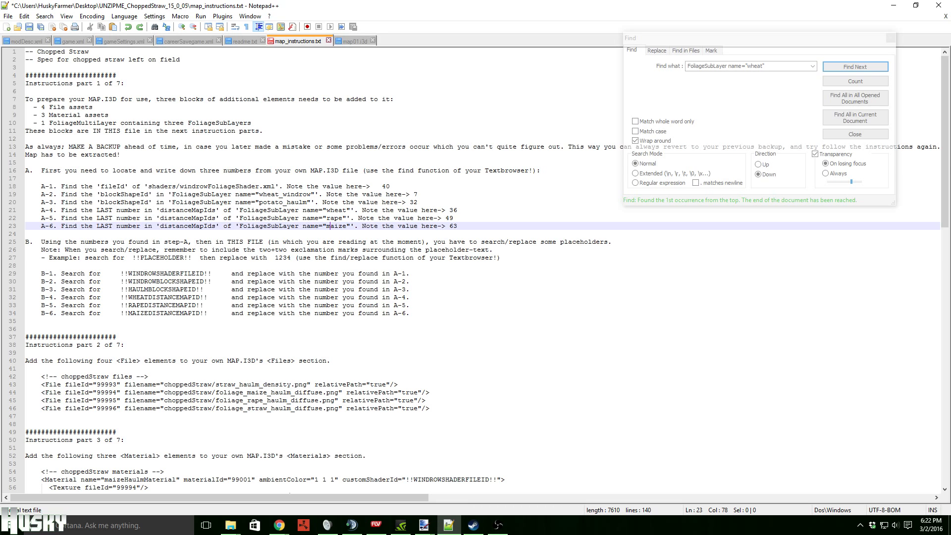
- Replace all occurrences of !!WINDROWSHADERFILEID!! in map_instructions.txt with 40, the value noted at A-1
click(215, 258)
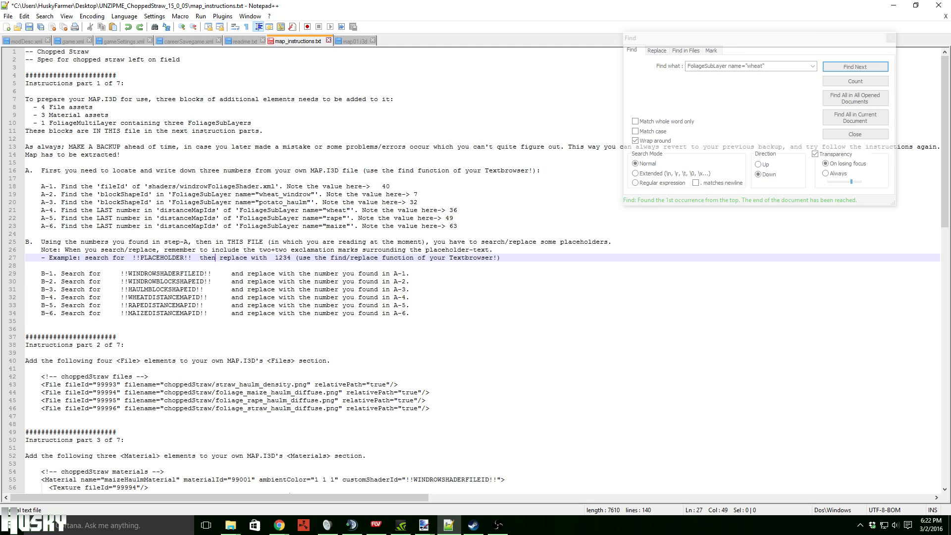
key(ctrl+f)
key(ctrl+h)
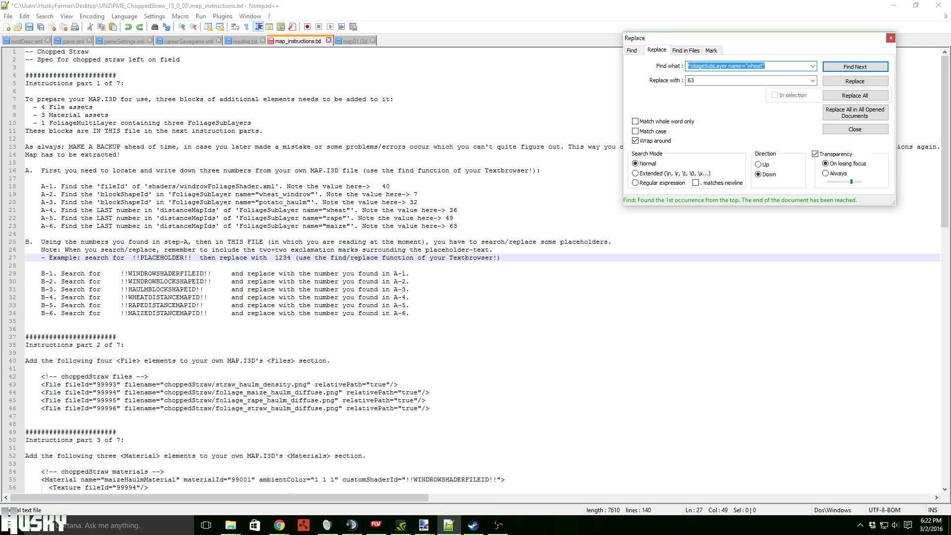
drag(121, 273, 212, 273)
key(ctrl+c)
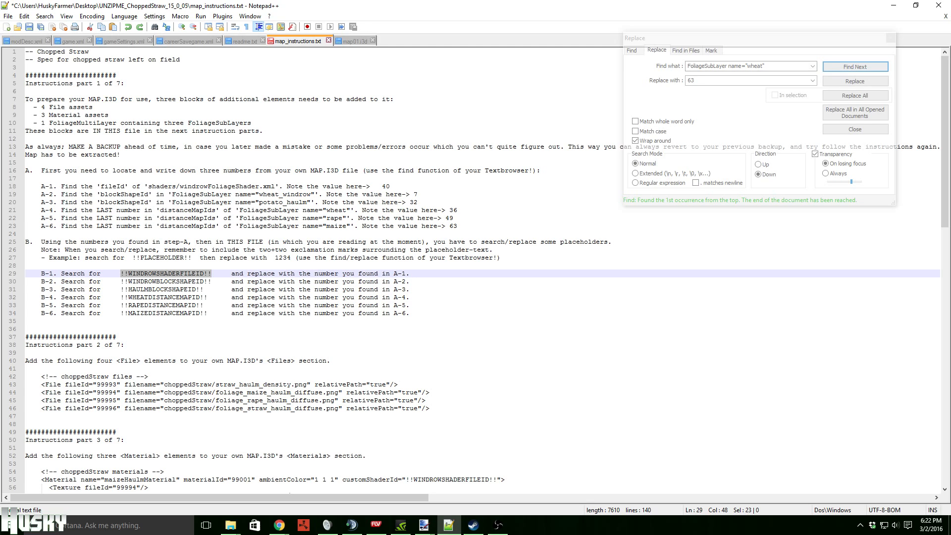
click(766, 66)
drag(766, 65, 687, 66)
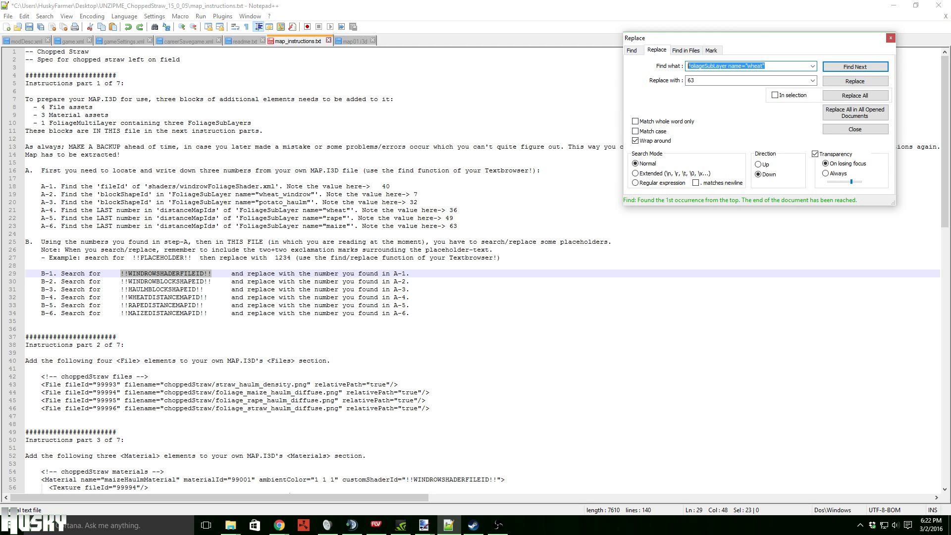
key(ctrl+v)
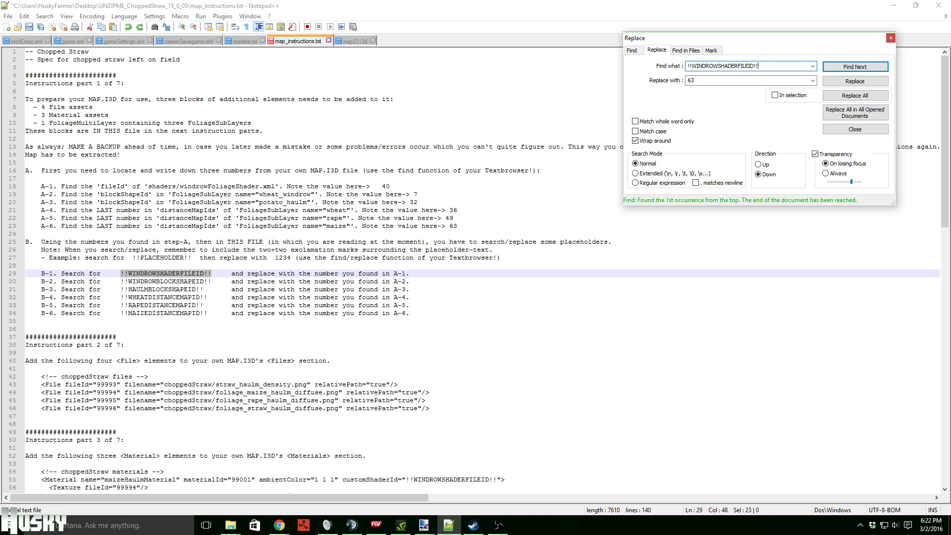
click(394, 273)
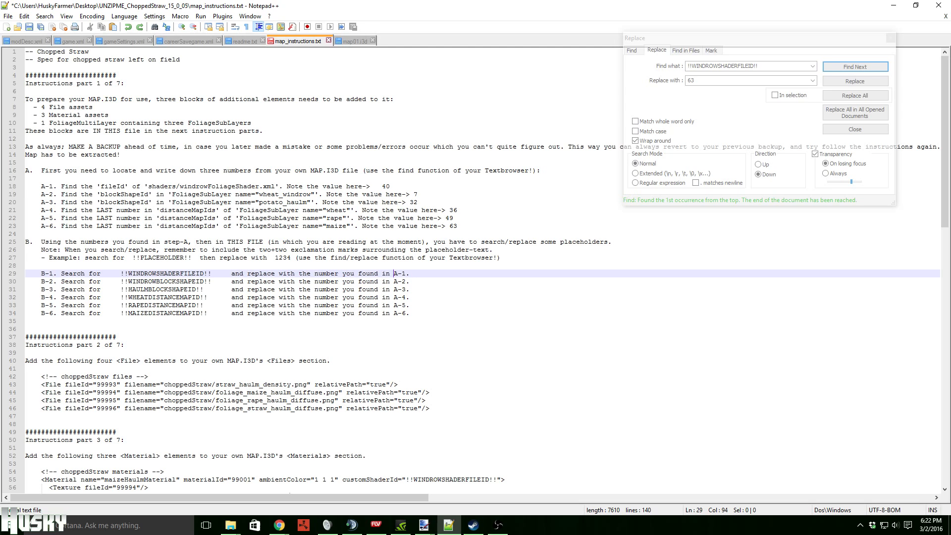
double_click(386, 186)
key(ctrl+c)
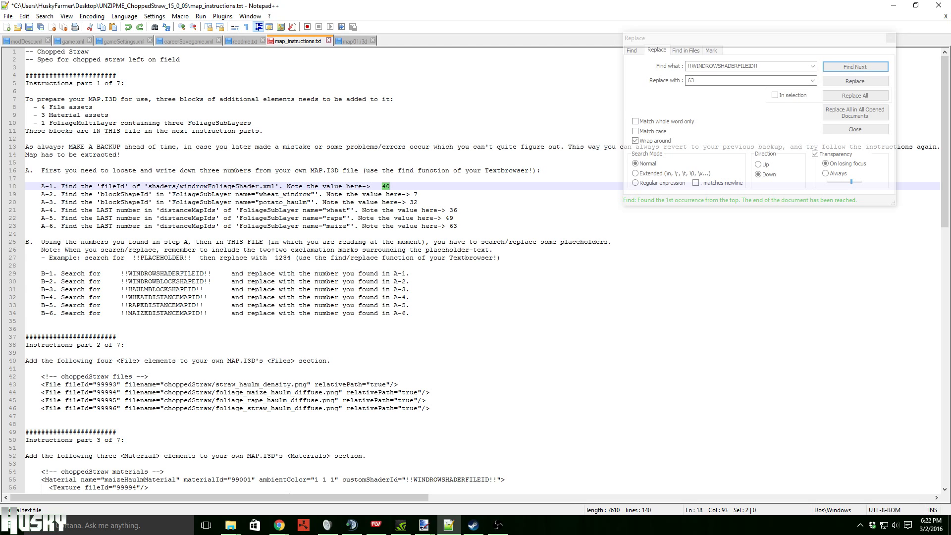
double_click(691, 81)
key(ctrl+v)
double_click(722, 66)
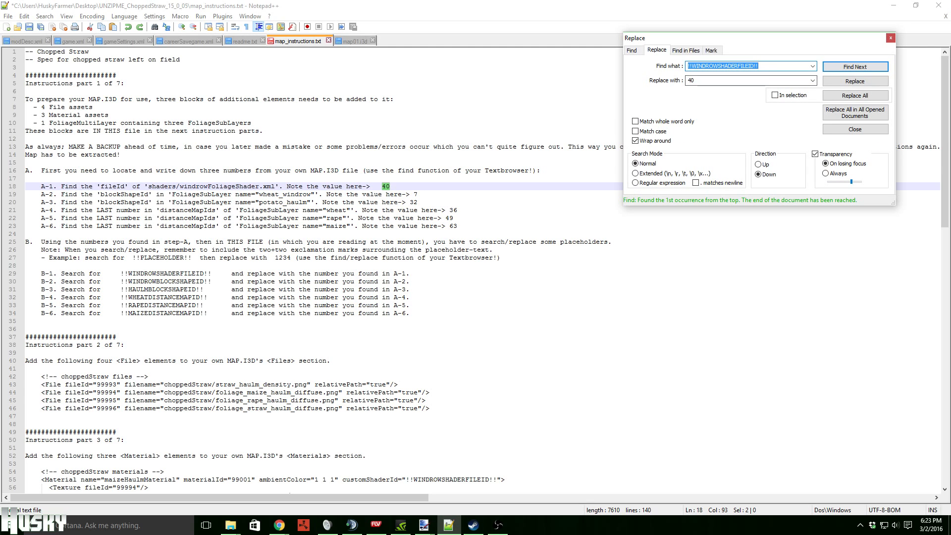
click(854, 95)
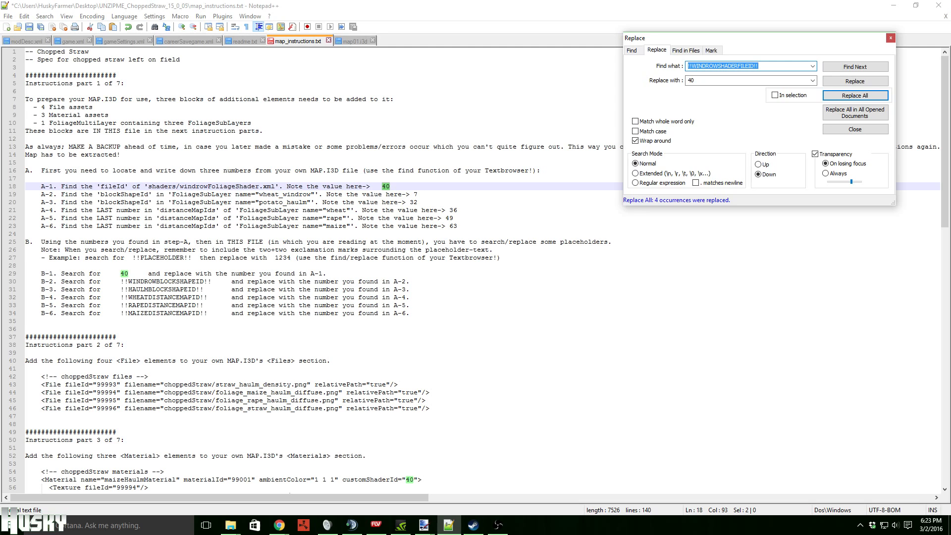
- Replace all occurrences of !!WINDROWBLOCKSHAPEID!! in map_instructions.txt with 7, the value noted at A-2
click(148, 281)
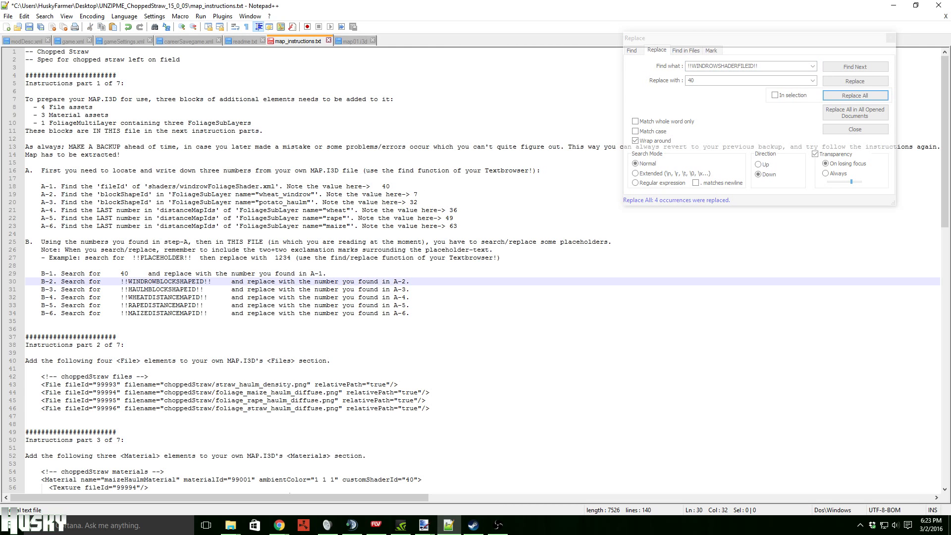
drag(121, 282, 211, 281)
key(ctrl+c)
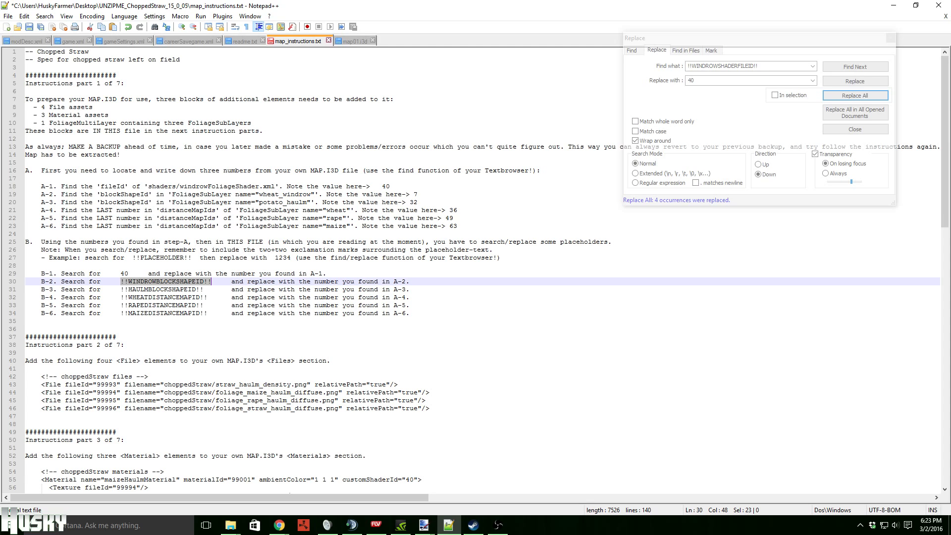
drag(764, 67, 687, 66)
key(ctrl+v)
key(Tab)
text(7)
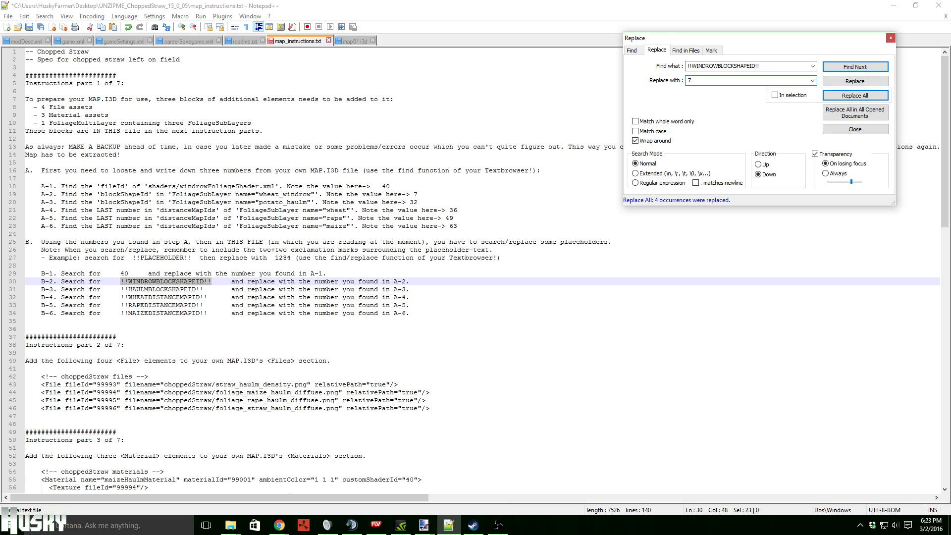
key(alt+a)
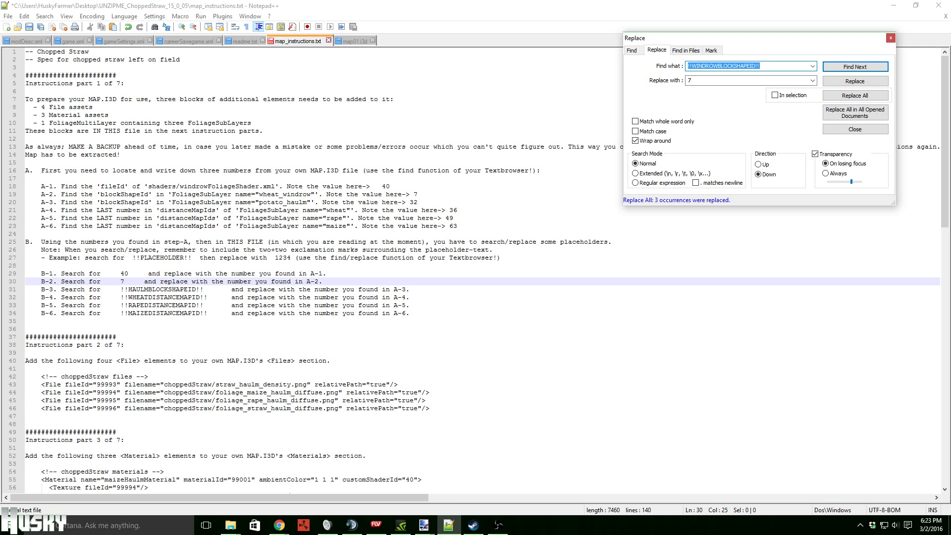
drag(121, 290, 204, 290)
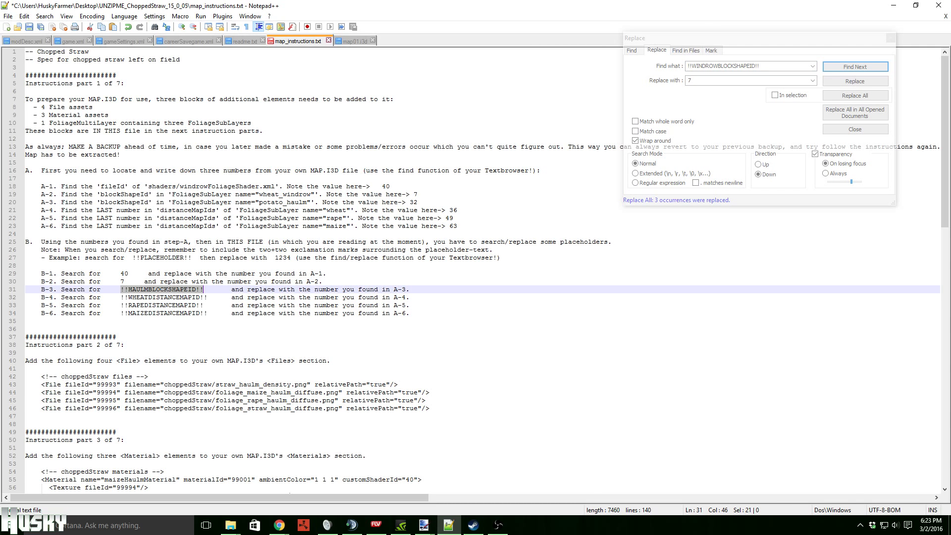
key(ctrl+v)
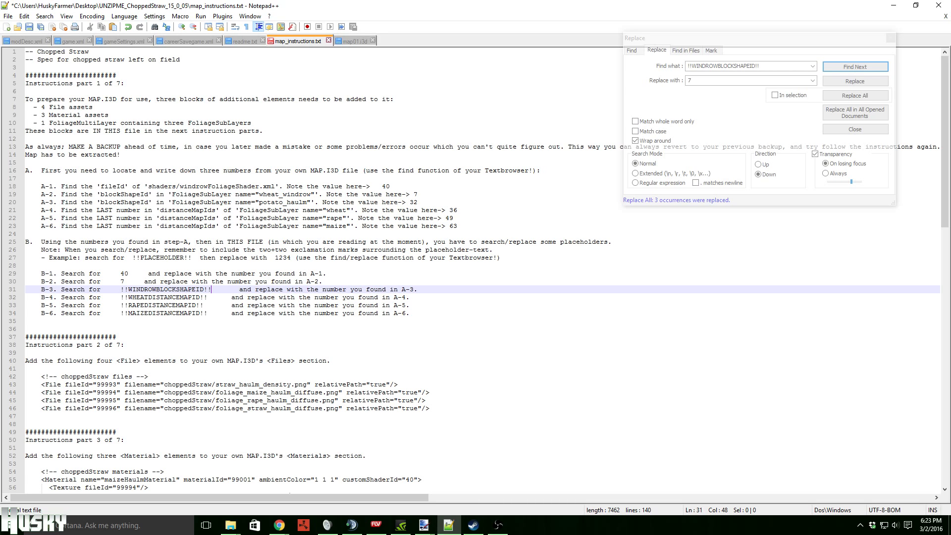
key(ctrl+z)
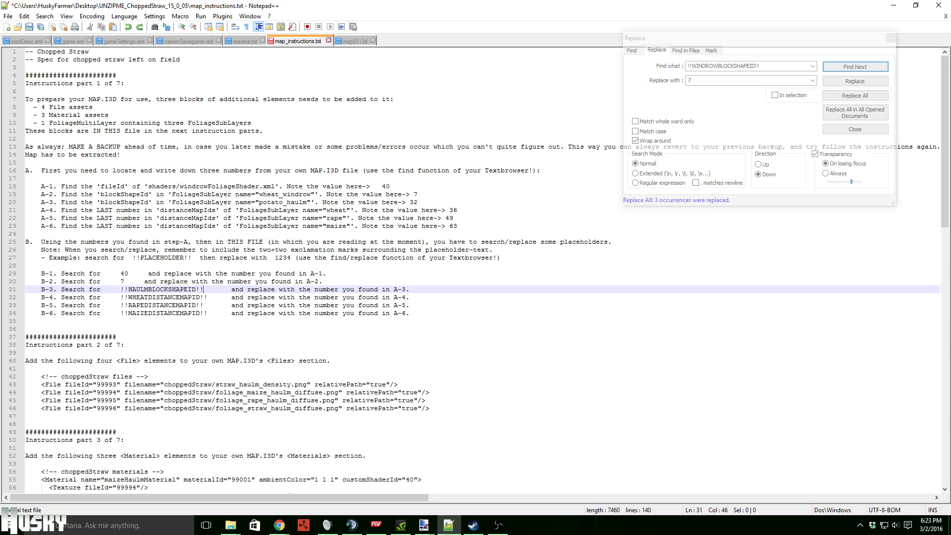
- Replace all occurrences of !!HAULMBLOCKSHAPEID!! in map_instructions.txt with 32, the value noted at A-3
click(131, 289)
drag(121, 290, 203, 289)
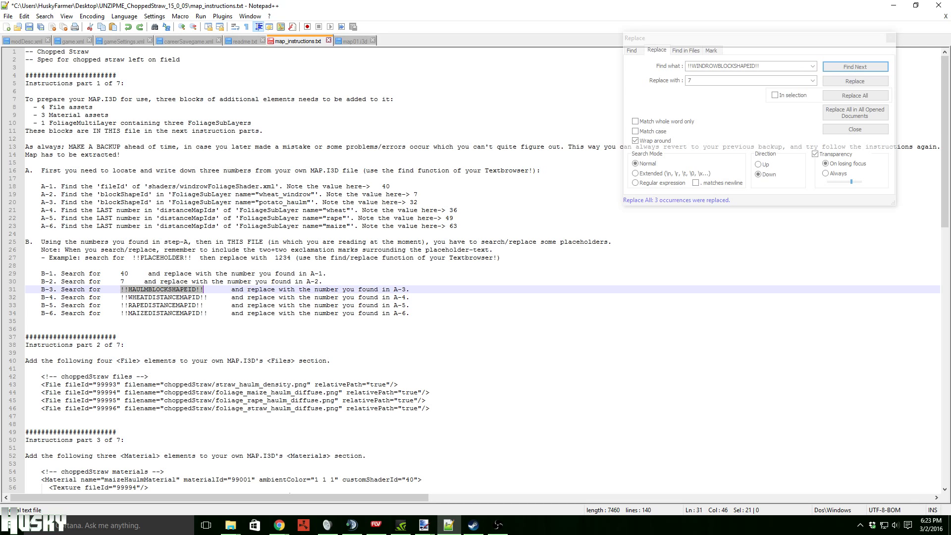
key(ctrl+h)
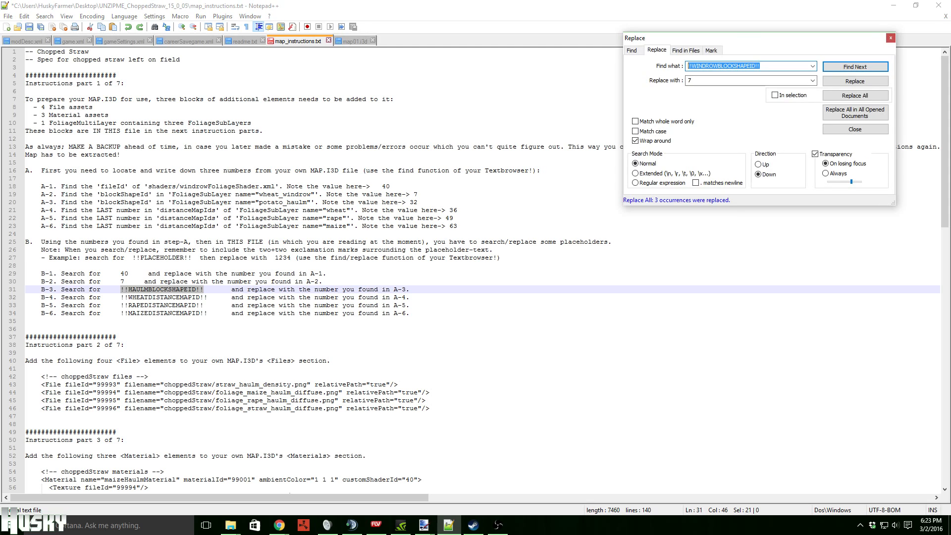
text(!!HAULMBLOCKSHAPEID!!)
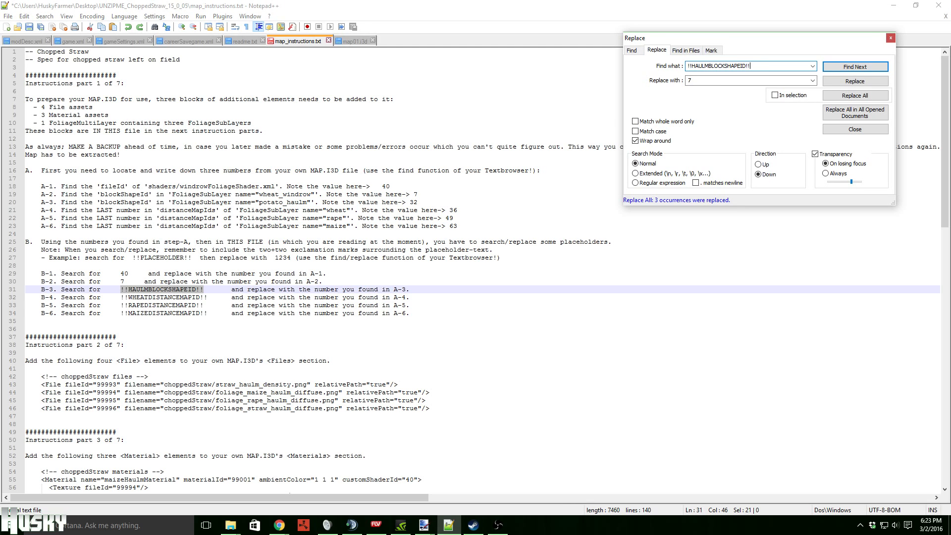
key(Tab)
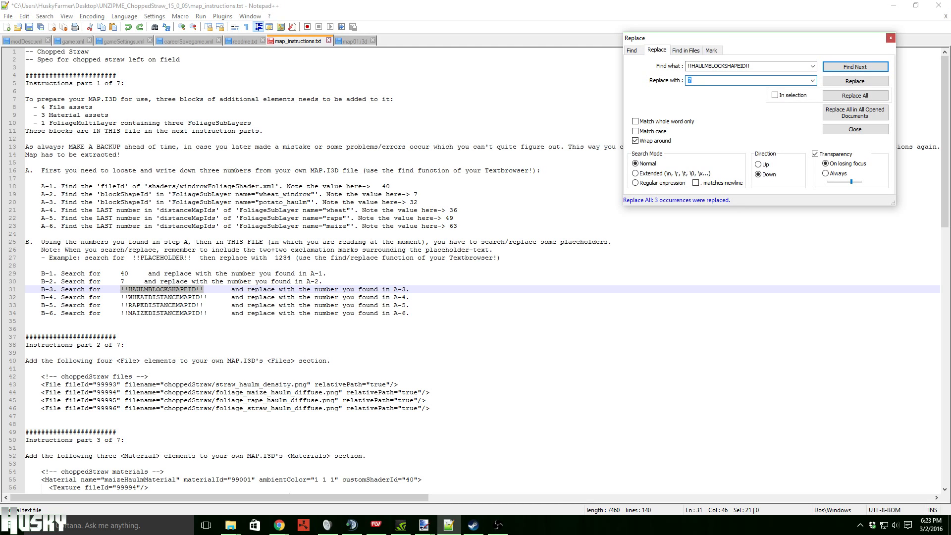
text(32)
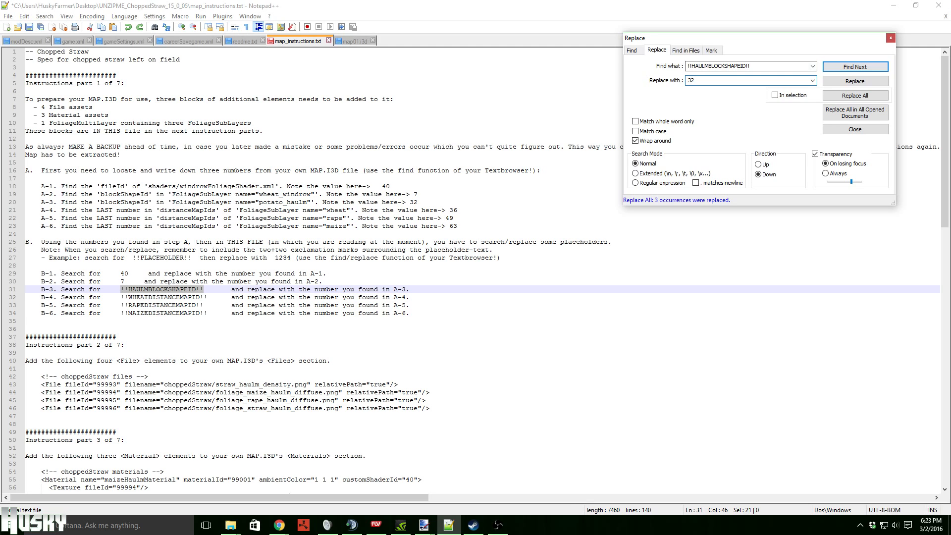
click(855, 95)
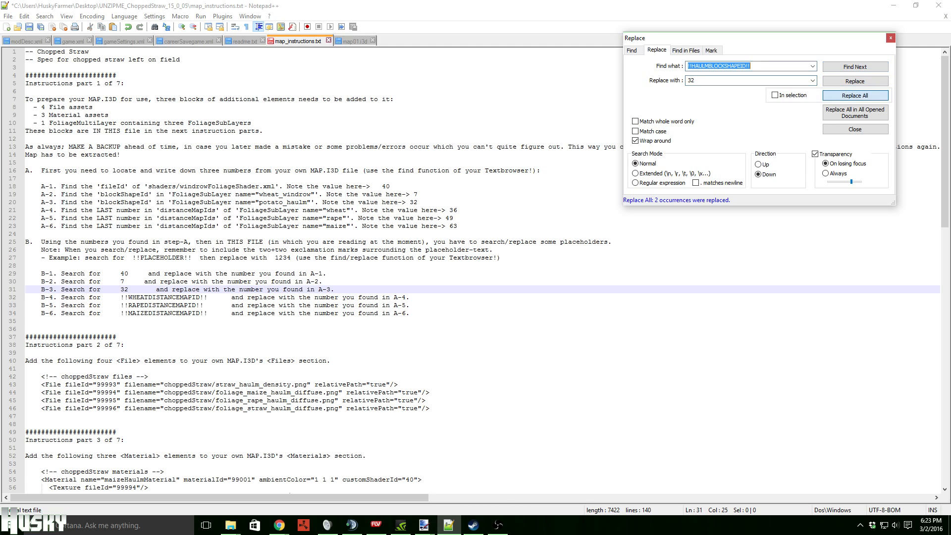
- Replace all occurrences of !!WHEATDISTANCEMAPID!! in map_instructions.txt with 36, the value noted at A-4
double_click(691, 80)
text(36)
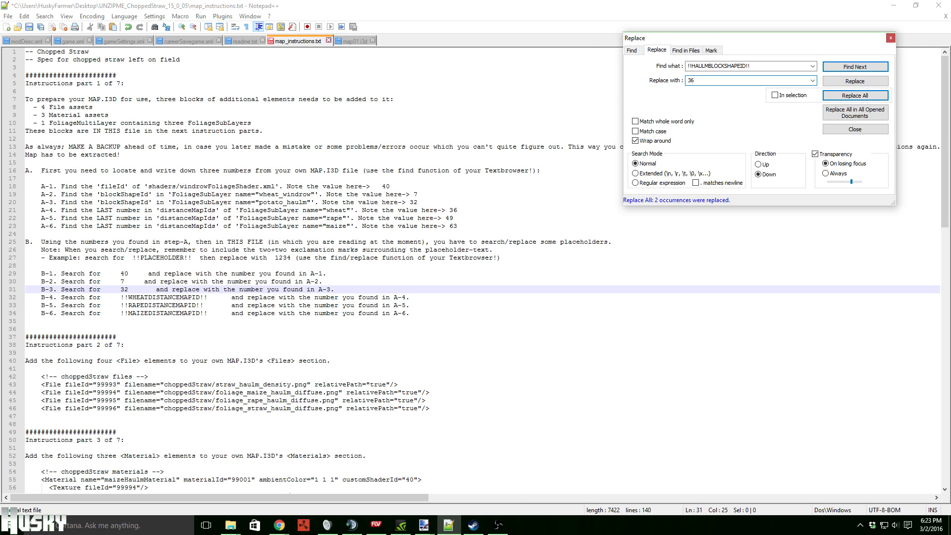
drag(120, 298, 207, 298)
key(ctrl+c)
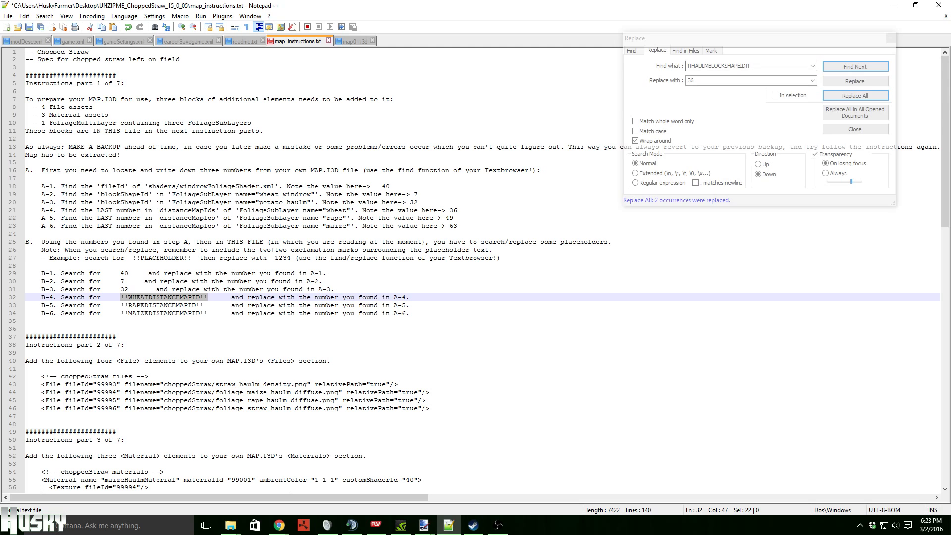
double_click(719, 66)
key(ctrl+v)
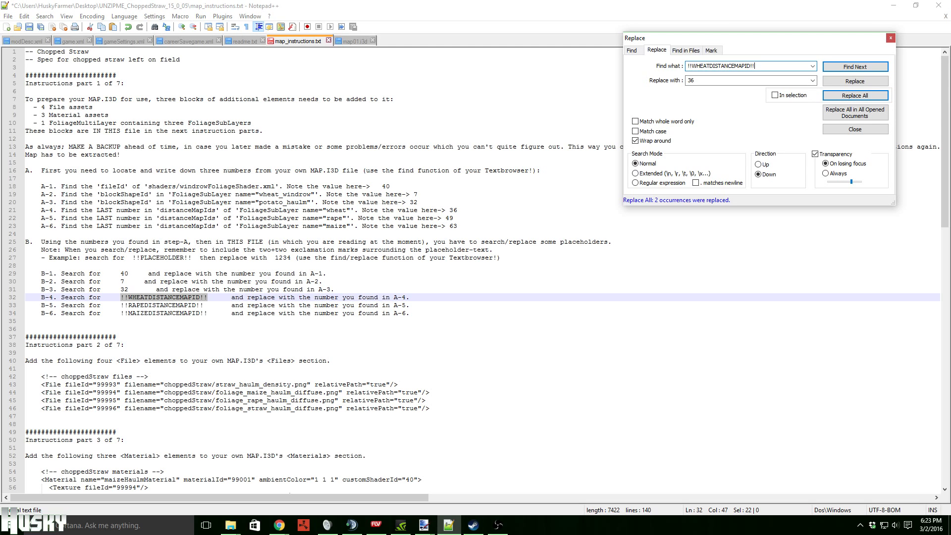
click(854, 95)
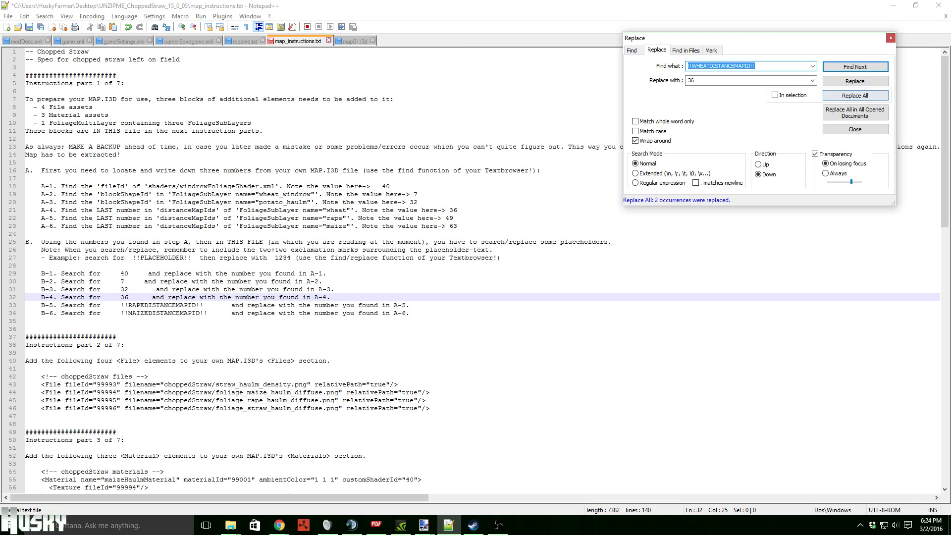
- Replace all occurrences of !!RAPEDISTANCEMAPID!! in map_instructions.txt with 49, the value noted at A-5
drag(121, 305, 203, 305)
key(ctrl+c)
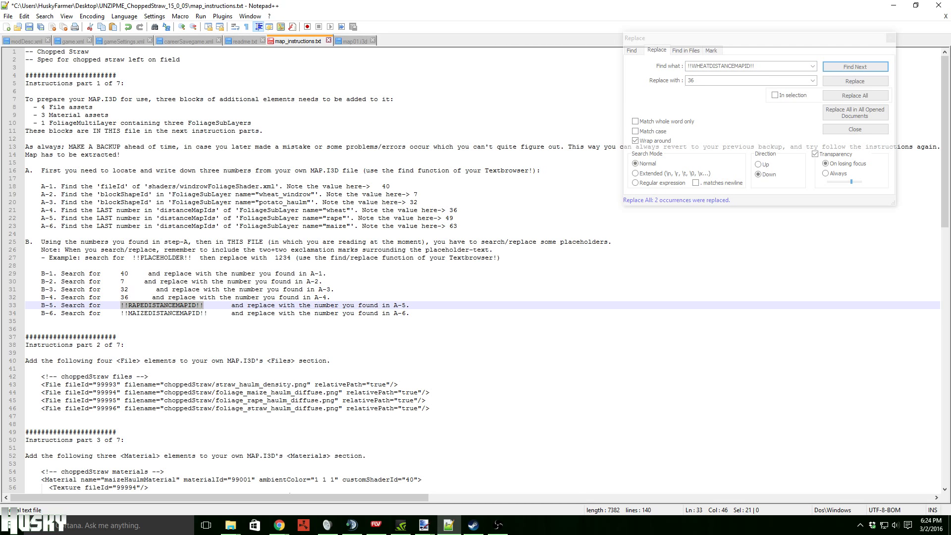
double_click(737, 66)
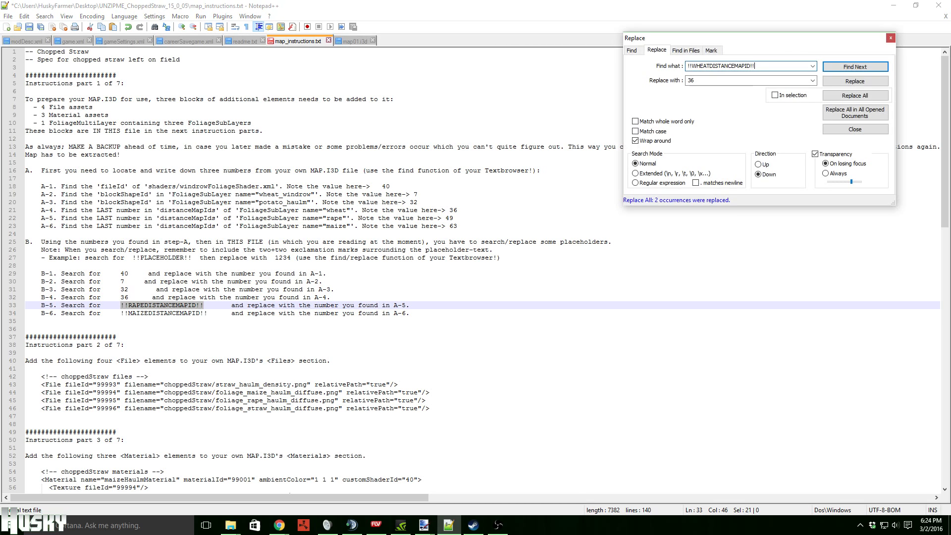
key(ctrl+v)
key(Tab)
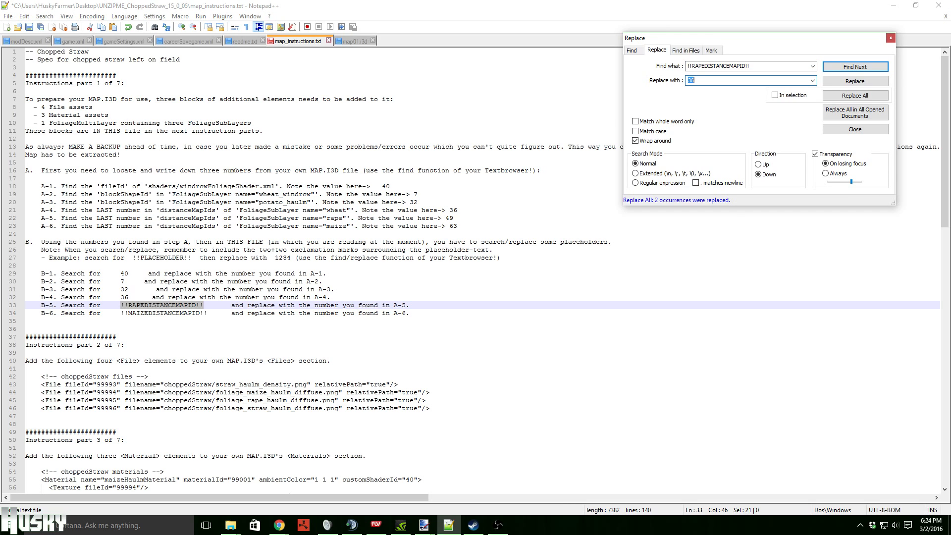
text(49)
click(855, 95)
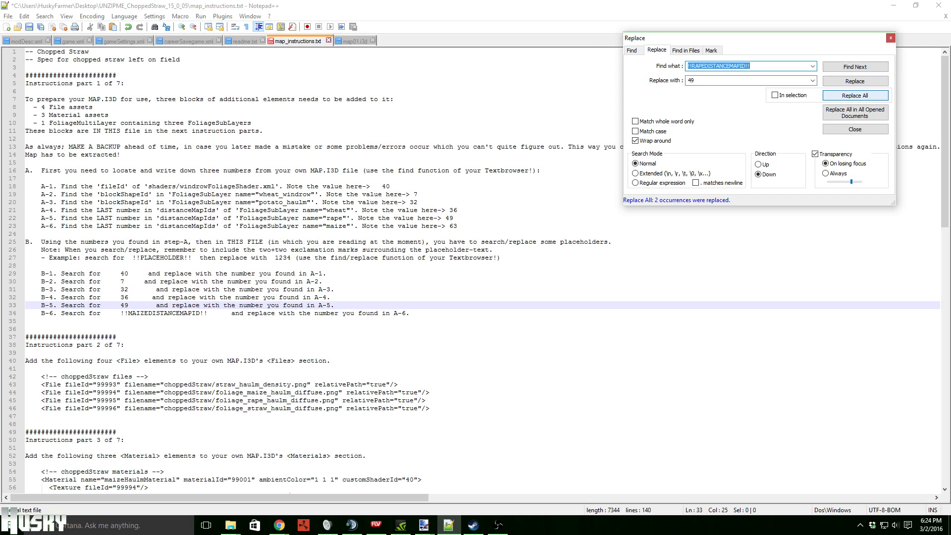
- Replace all occurrences of !!MAIZEDISTANCEMAPID!! in map_instructions.txt with 63, the value noted at A-6, and close the Replace dialog
drag(120, 313, 211, 313)
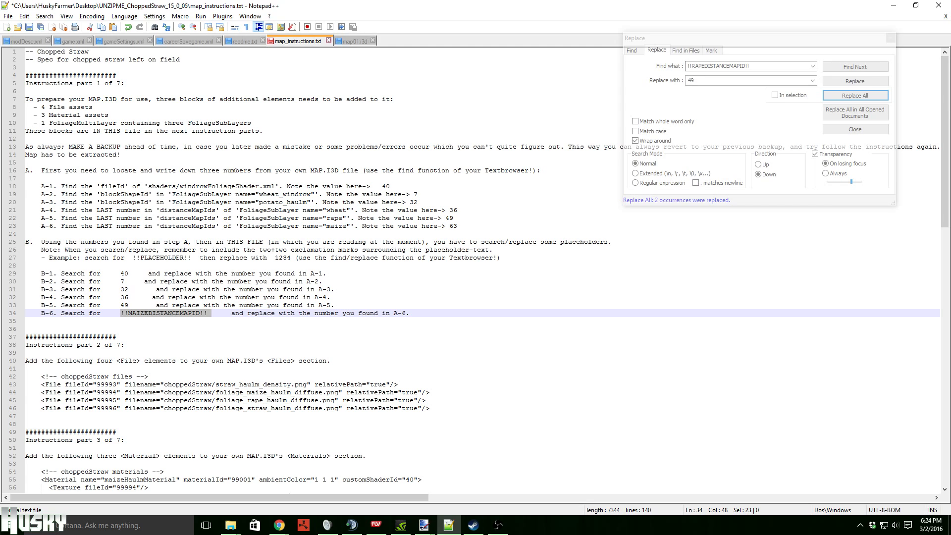
key(ctrl+h)
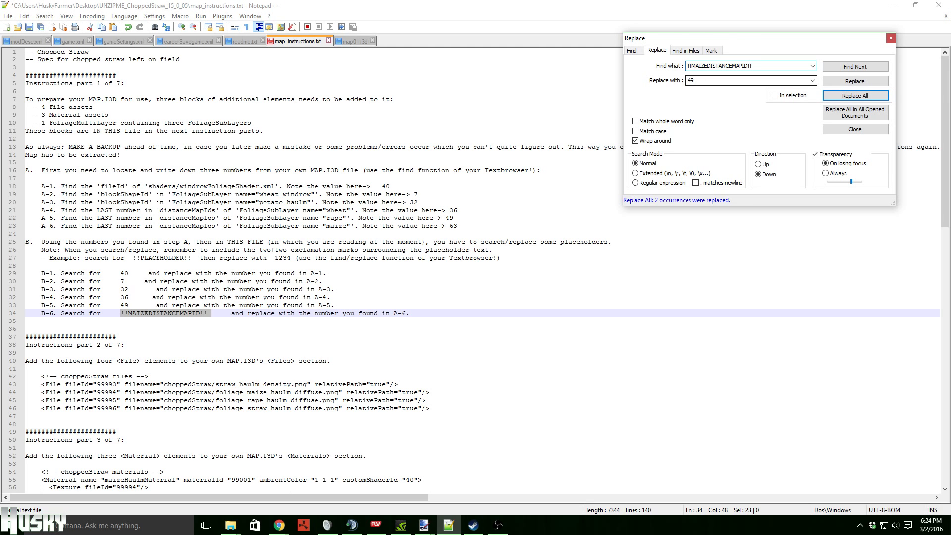
key(Tab)
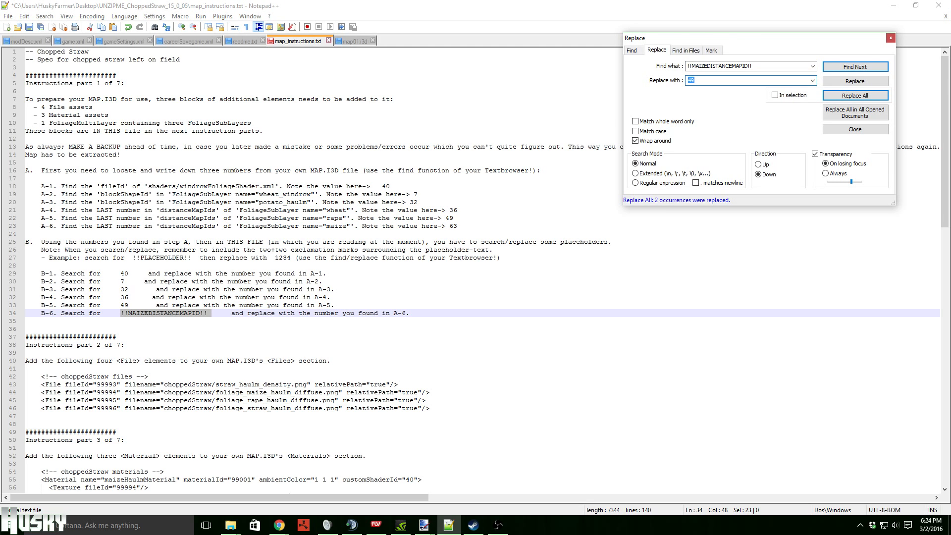
text(63)
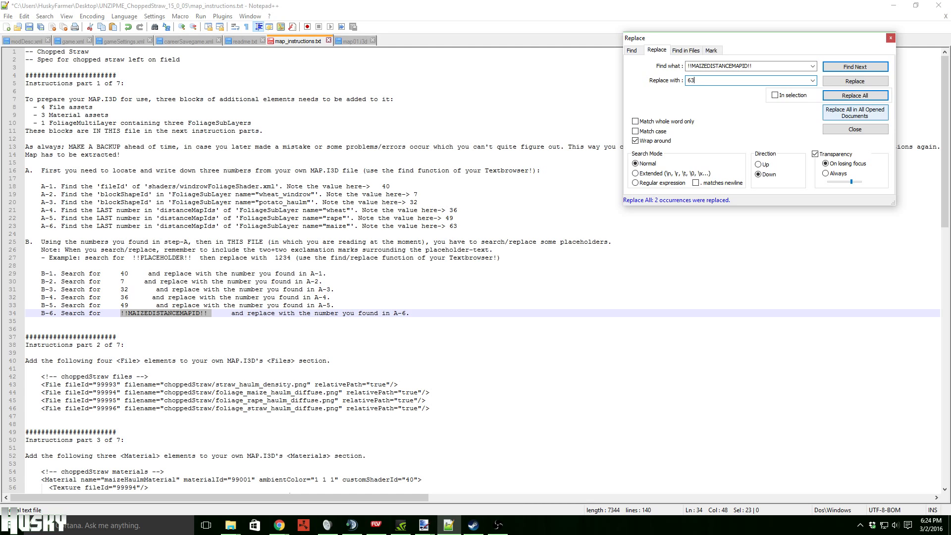
click(855, 96)
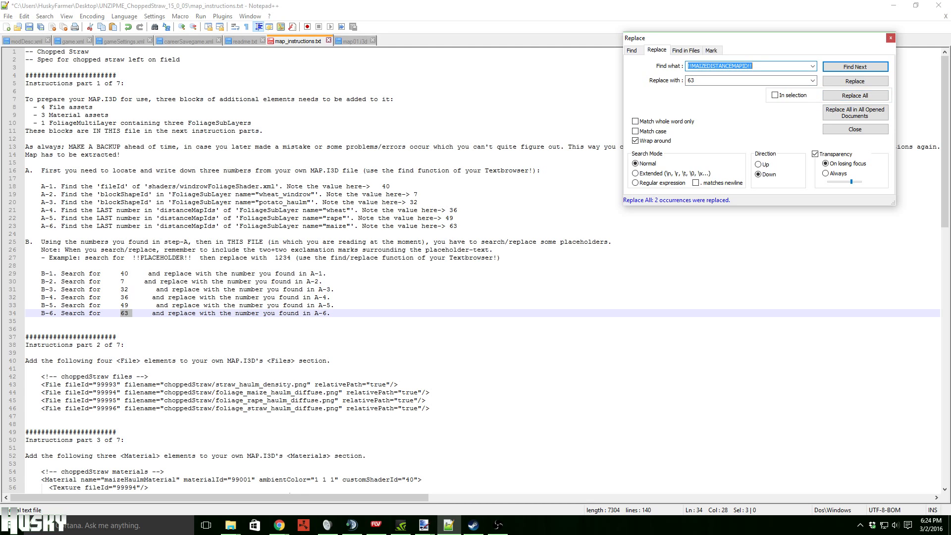
click(495, 265)
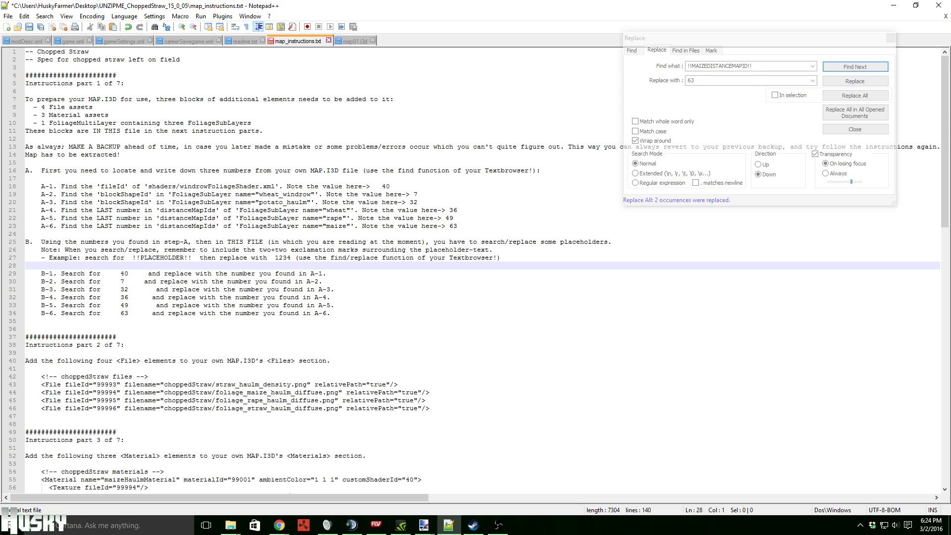
scroll(475, 269, down, 1)
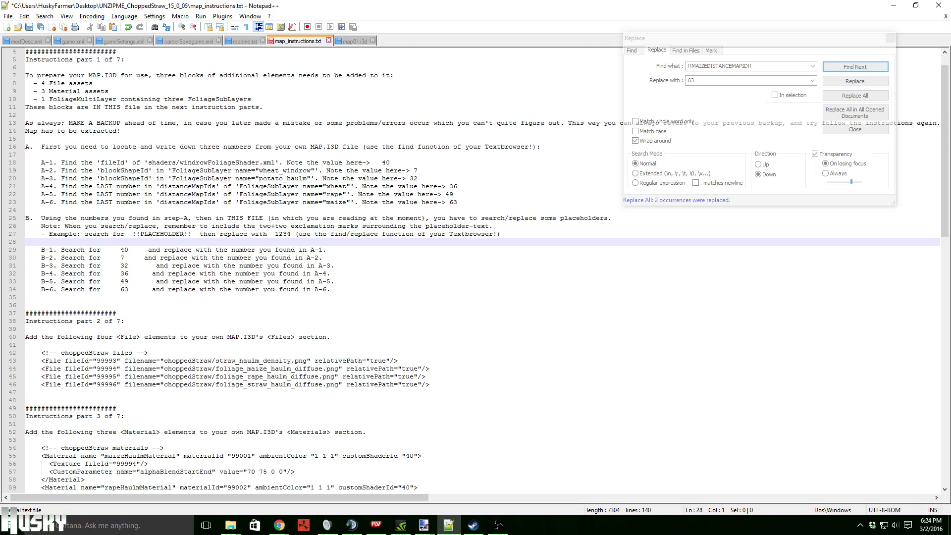
click(890, 38)
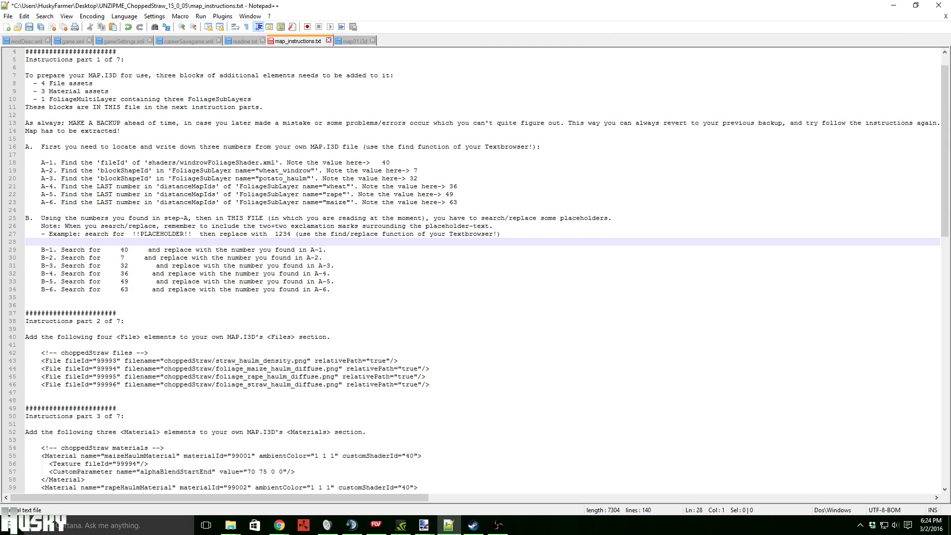
- Review instruction parts 2 to 4 in map_instructions.txt, comparing the IDs in the Material and FoliageSubLayer elements with the values noted in part 1
click(476, 305)
scroll(475, 305, down, 8)
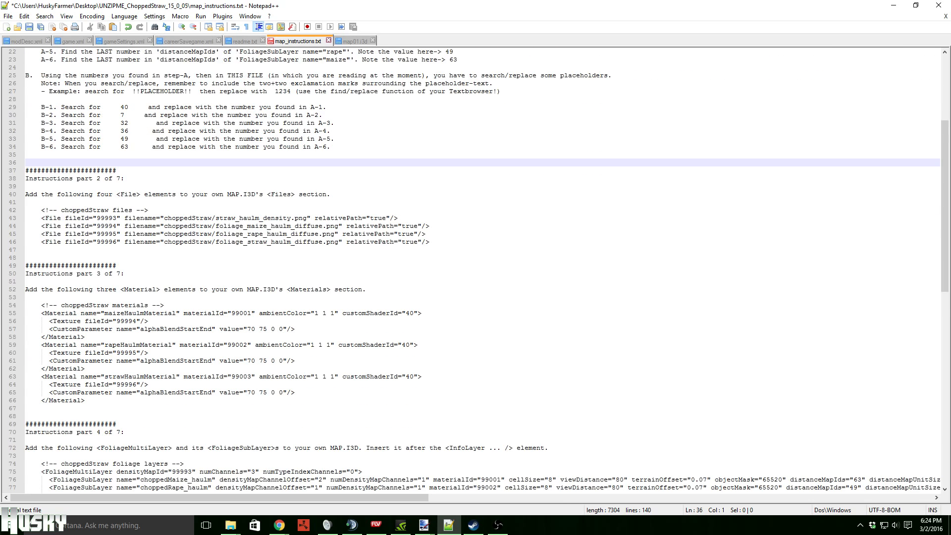
click(258, 210)
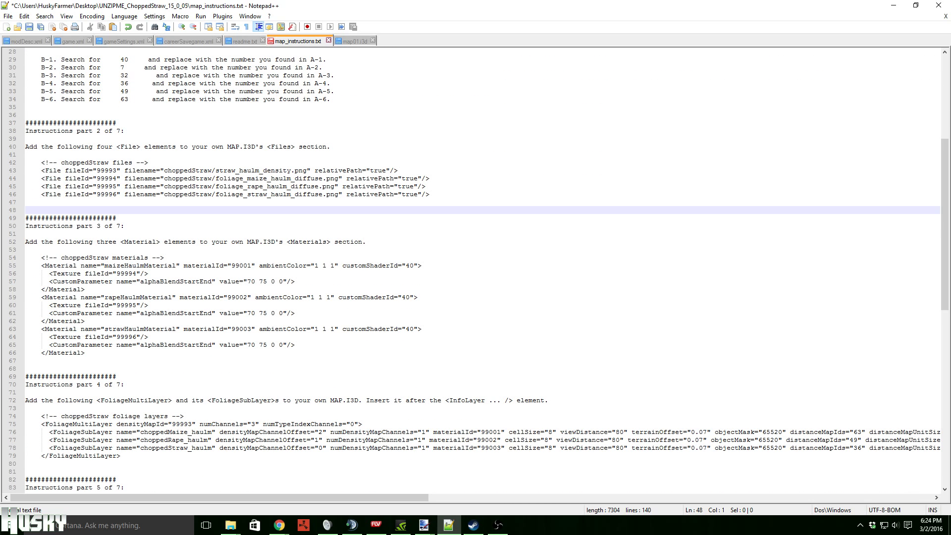
scroll(476, 269, down, 2)
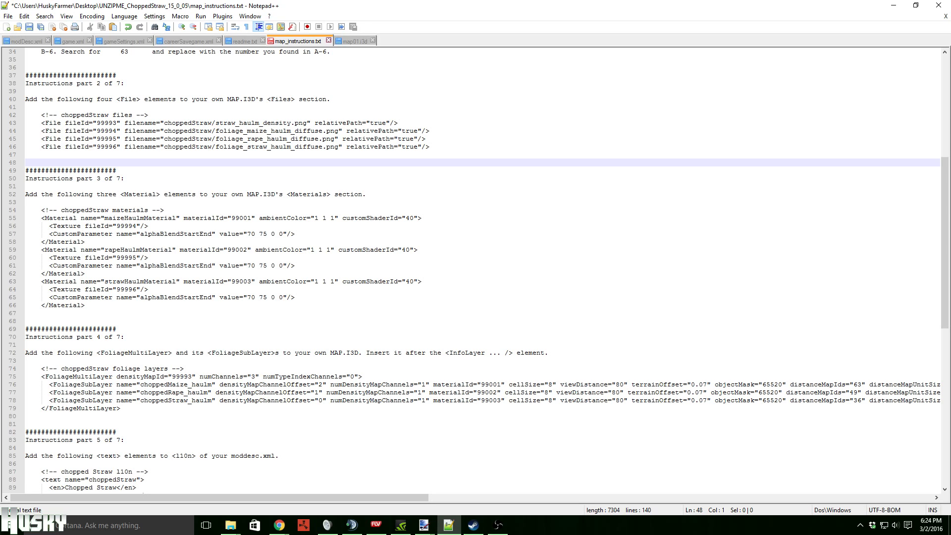
mouse_move(219, 497)
mouse_down()
mouse_move(424, 498)
mouse_move(220, 497)
mouse_up()
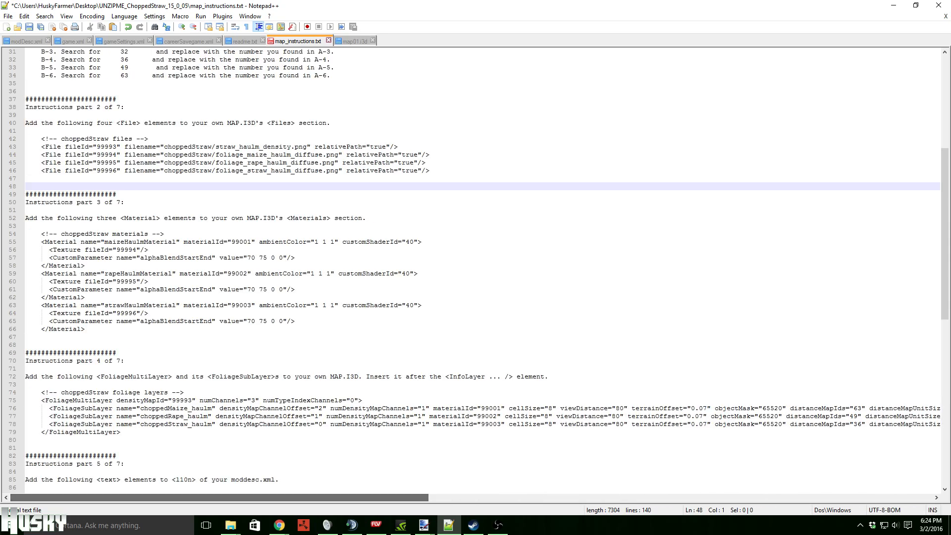
scroll(476, 271, up, 6)
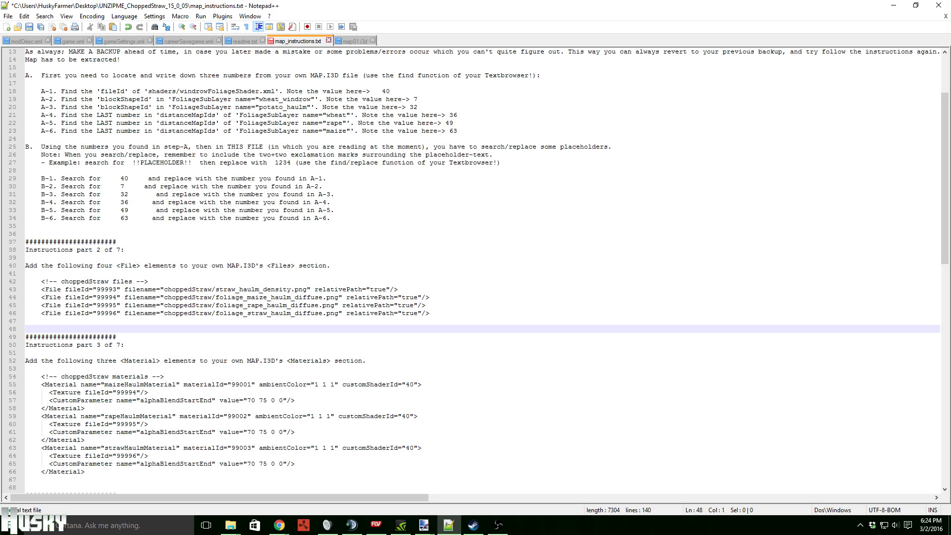
scroll(476, 266, down, 5)
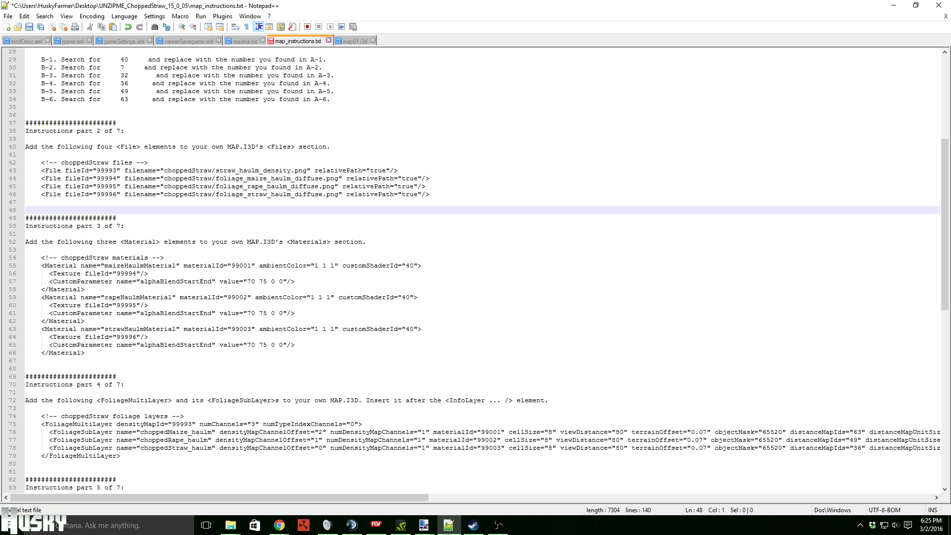
- Copy the choppedStraw files comment and its four File elements, lines 42 to 46, from instructions part 2
click(73, 147)
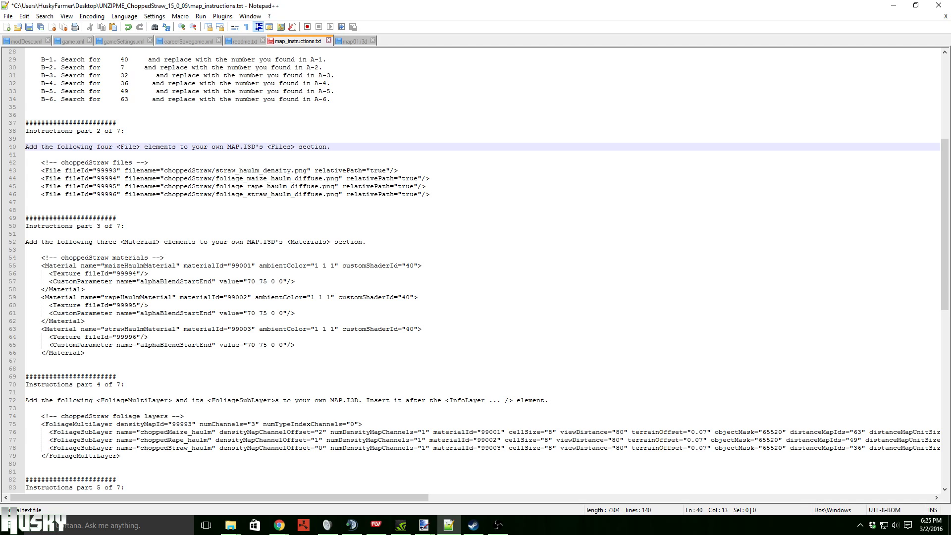
click(13, 162)
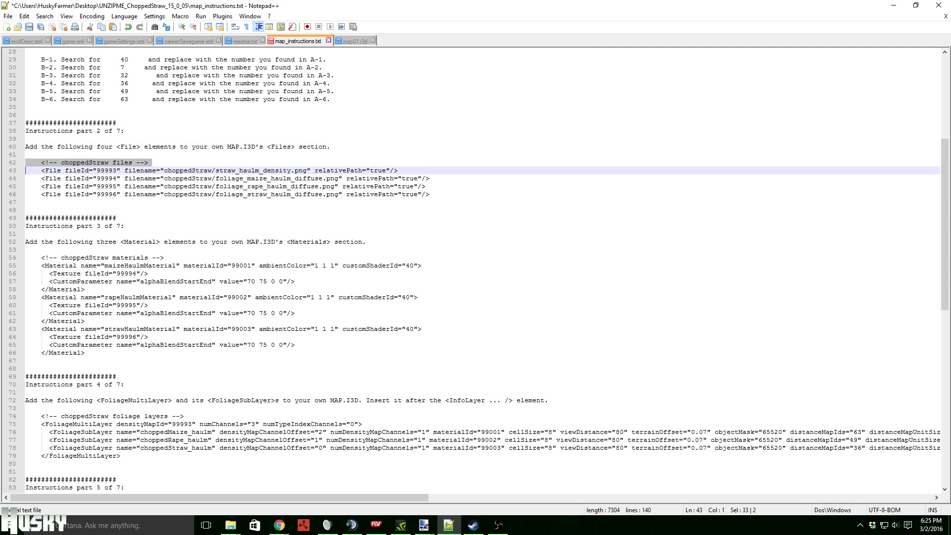
click(13, 170)
click(13, 178)
click(13, 187)
click(13, 195)
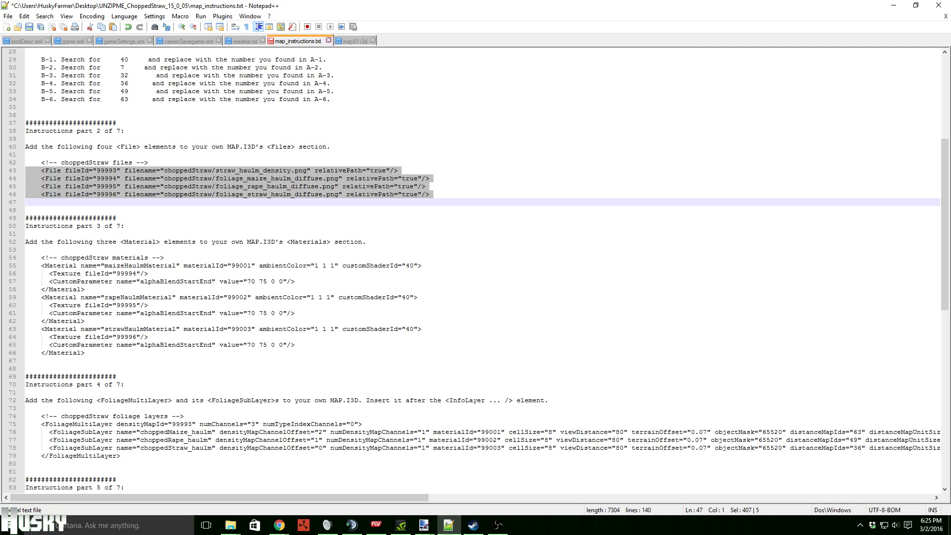
drag(13, 162, 13, 194)
key(ctrl+c)
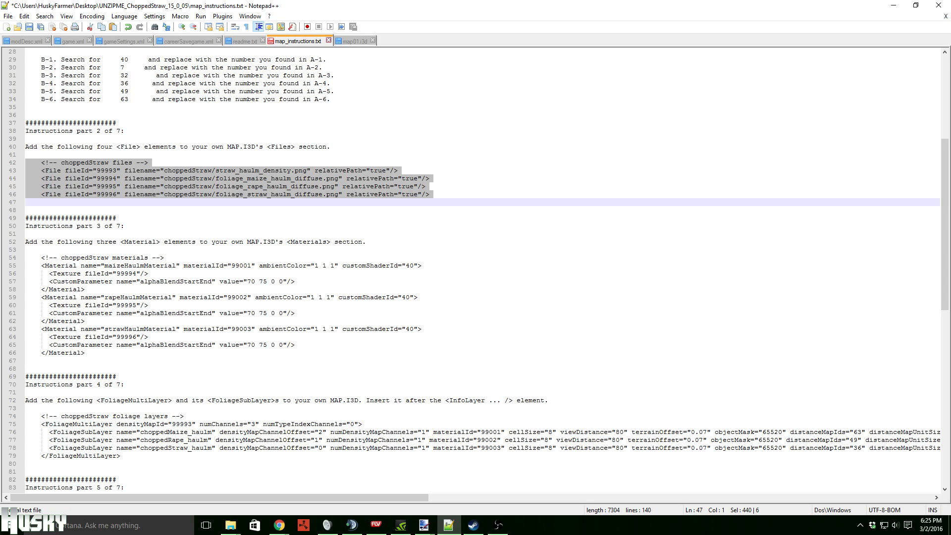
- Paste the choppedStraw files comment and its four File elements on a new line just before the closing Files tag in map01.i3d
key(ctrl+Tab)
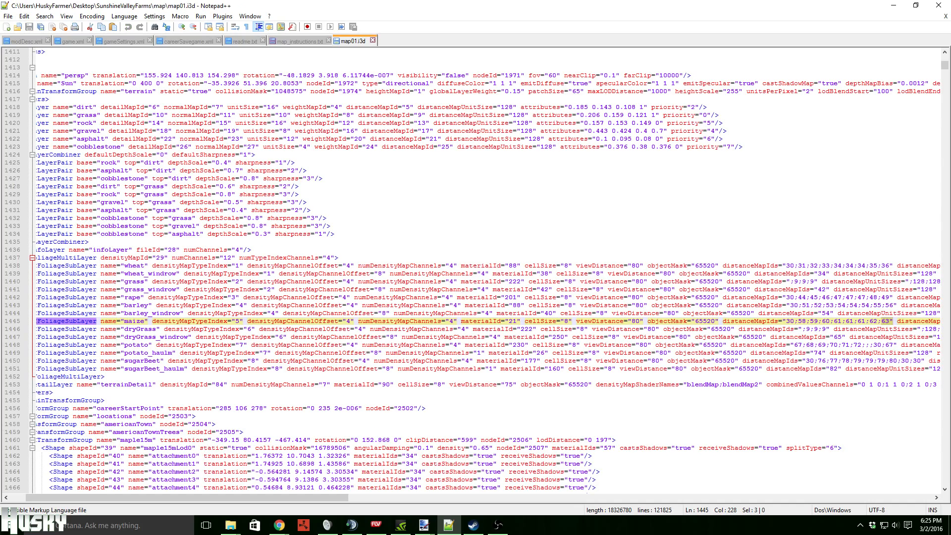
drag(944, 66, 944, 58)
scroll(169, 59, down, 8)
scroll(169, 60, down, 11)
drag(167, 497, 150, 498)
scroll(471, 270, down, 20)
scroll(471, 270, down, 20)
scroll(471, 270, down, 20)
scroll(471, 270, up, 5)
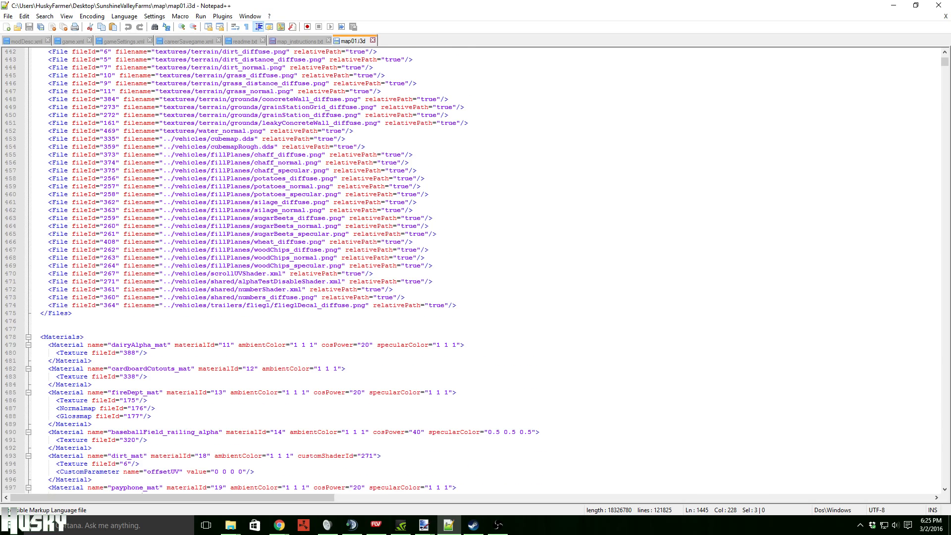
click(37, 313)
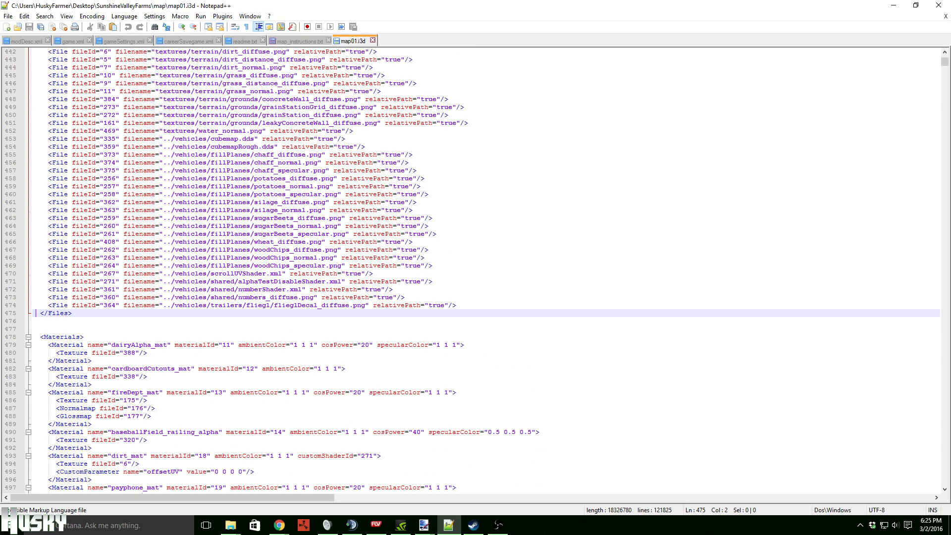
key(Return)
key(shift+Up)
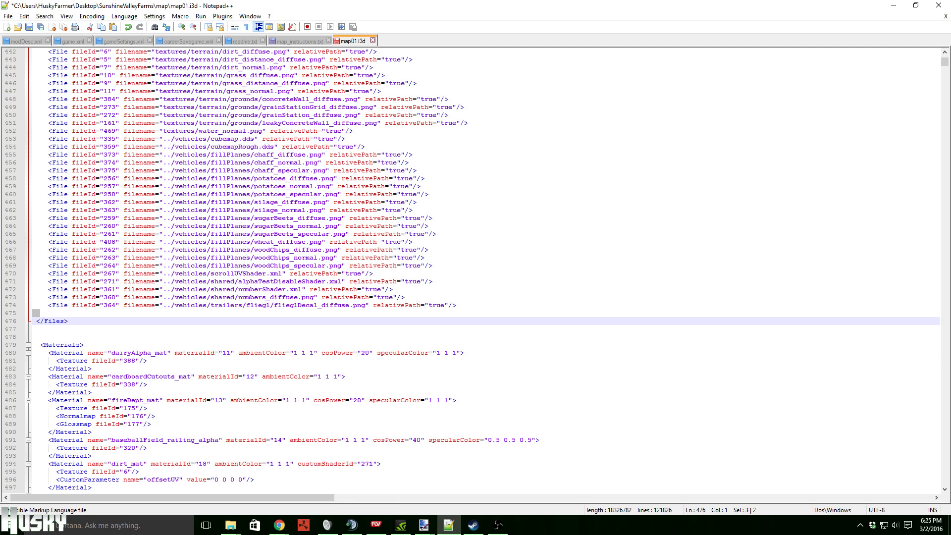
key(ctrl+v)
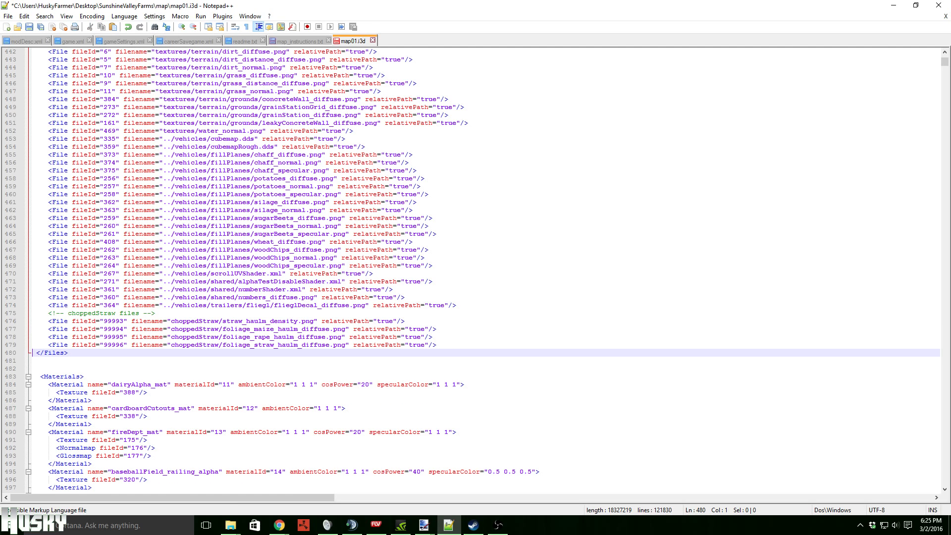
click(128, 345)
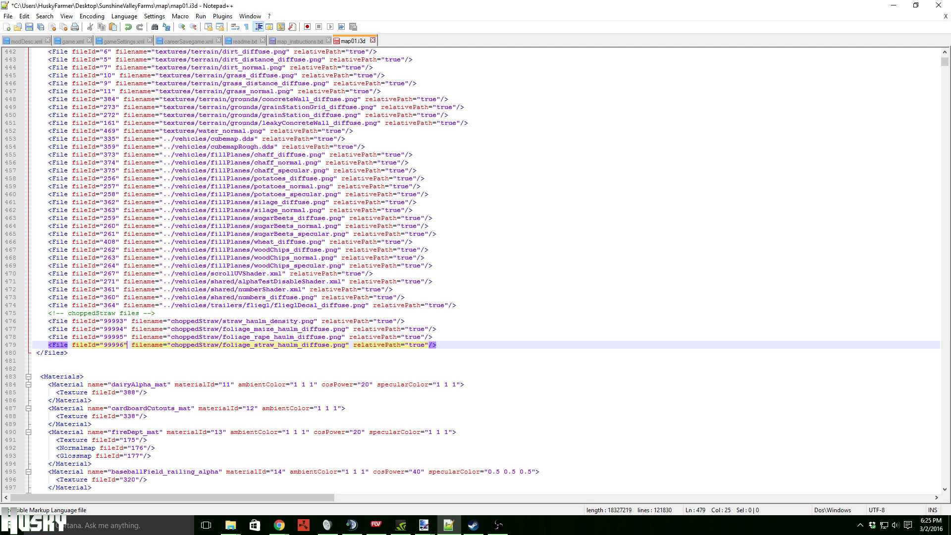
- Copy the choppedStraw materials comment and its three Material elements, lines 54 to 66, from part 3 of map_instructions.txt
click(296, 41)
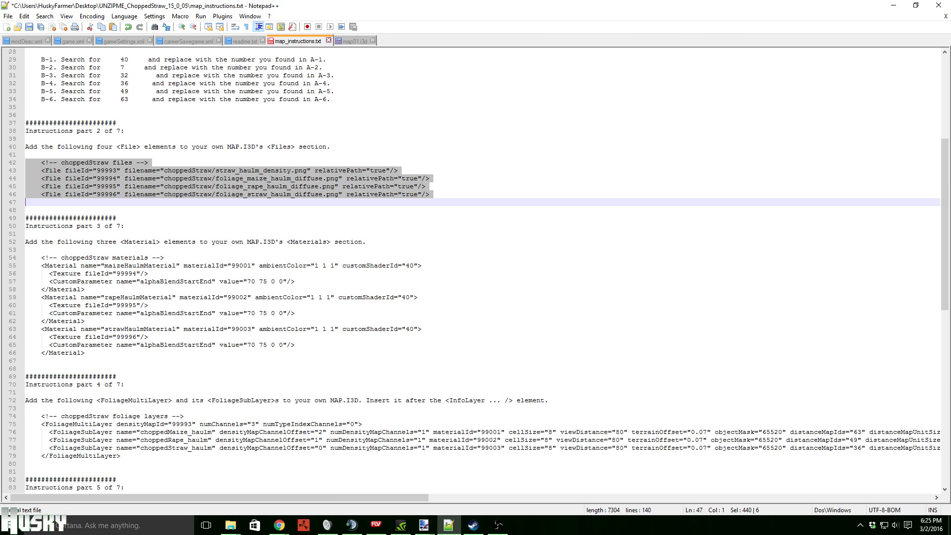
click(85, 147)
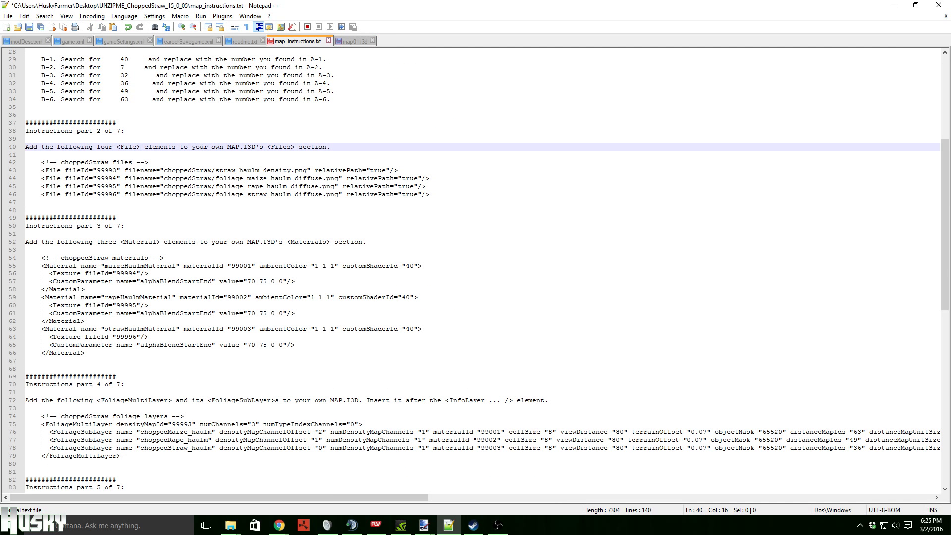
drag(25, 258, 25, 361)
key(ctrl+c)
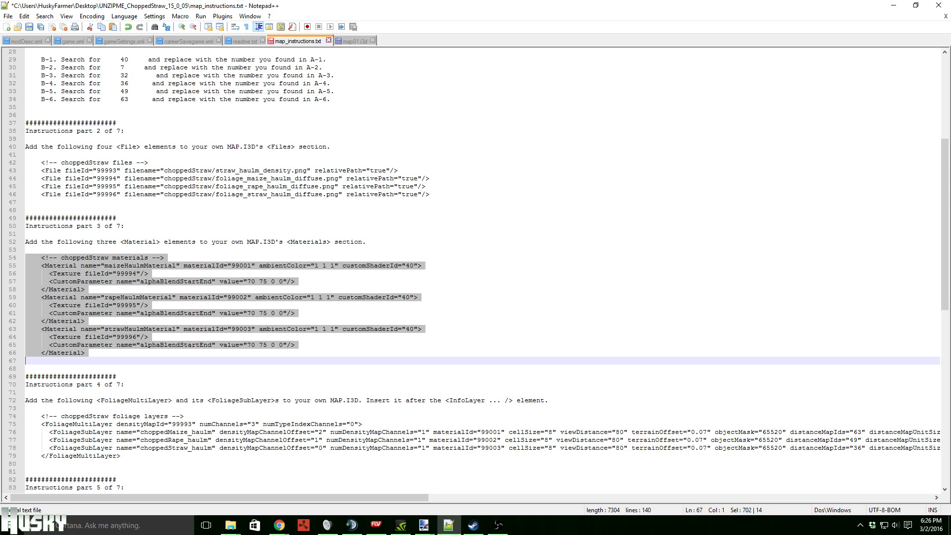
- Paste the choppedStraw materials block after UnnamedMaterial, on a new line just before the closing Materials tag in map01.i3d
click(355, 41)
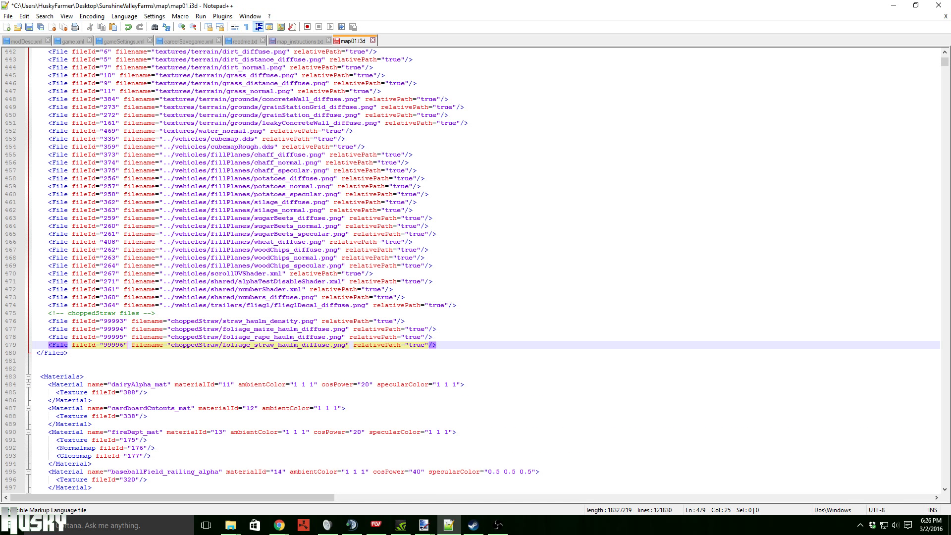
click(64, 377)
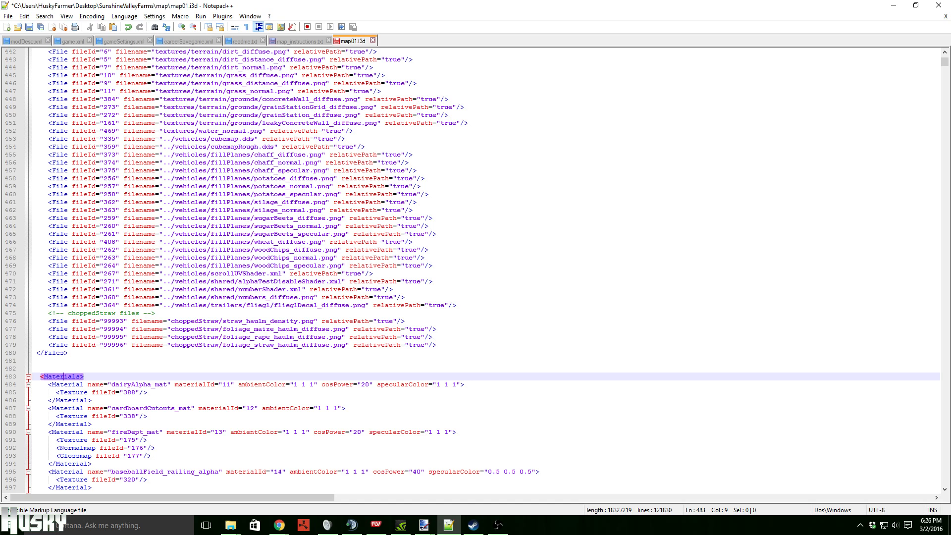
click(60, 352)
click(70, 384)
scroll(75, 377, down, 14)
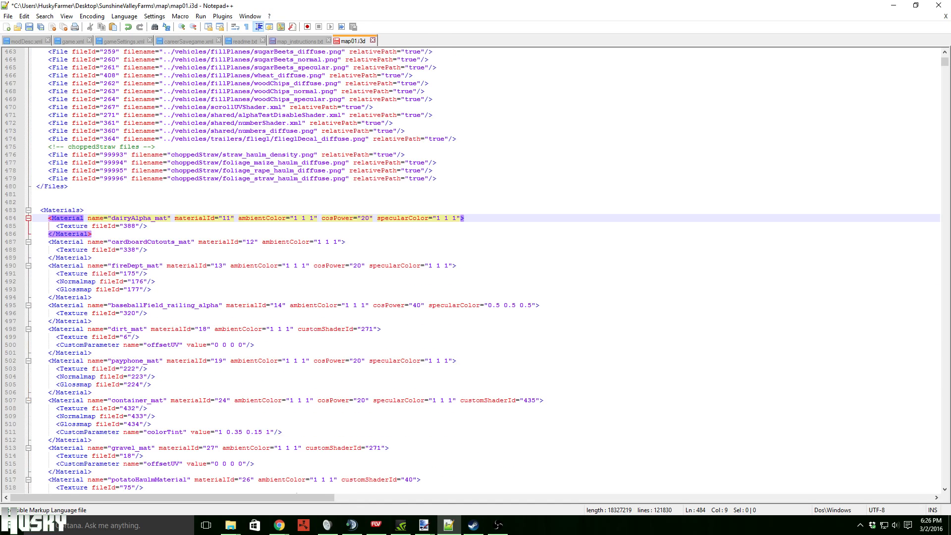
click(99, 337)
key(ctrl+Tab)
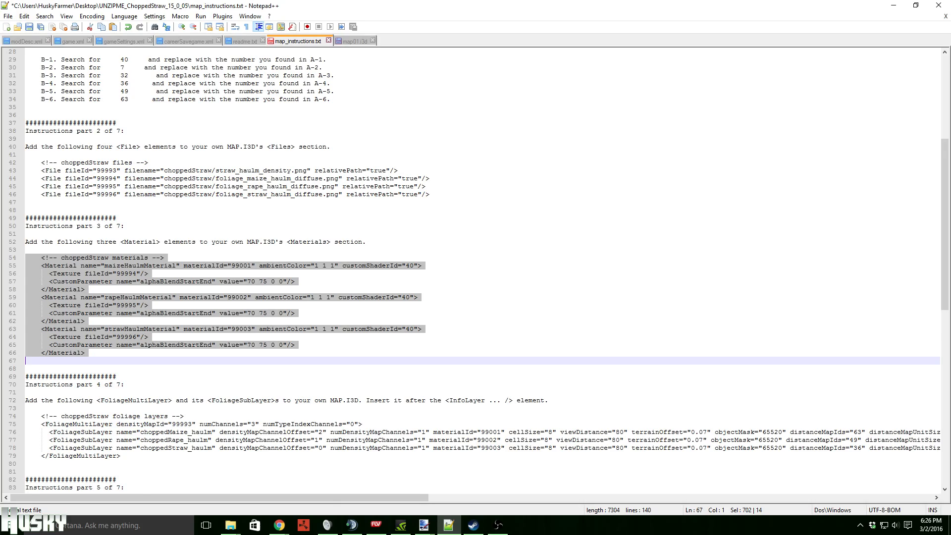
key(ctrl+Tab)
scroll(483, 270, down, 10)
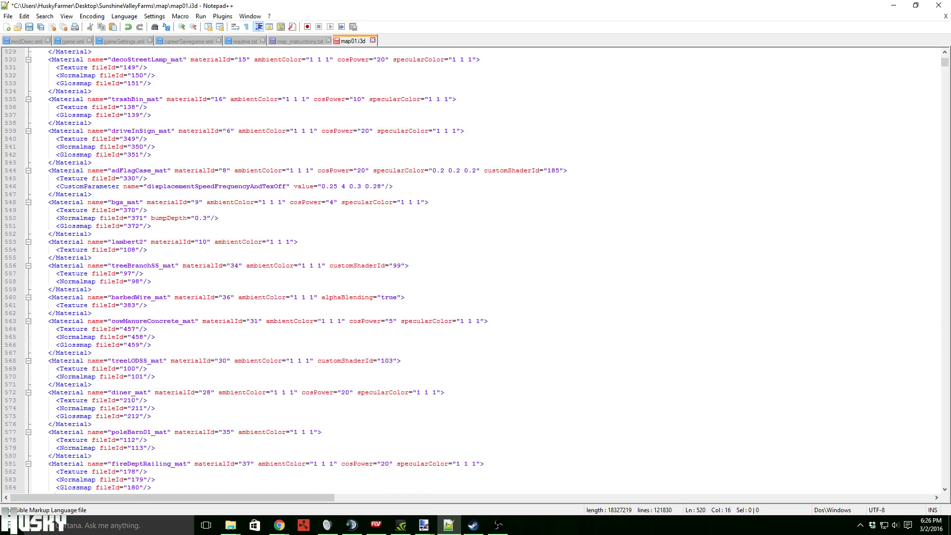
scroll(476, 270, down, 20)
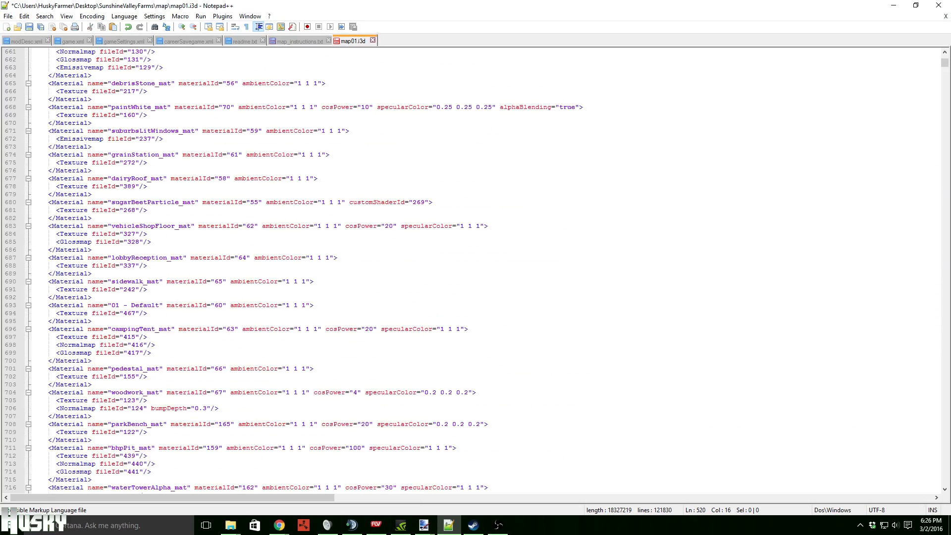
scroll(475, 270, down, 20)
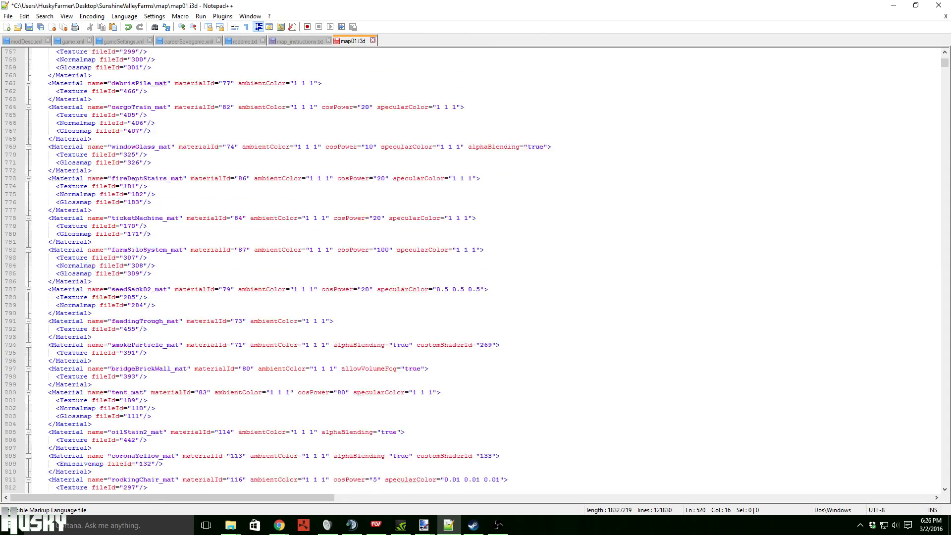
scroll(476, 270, down, 20)
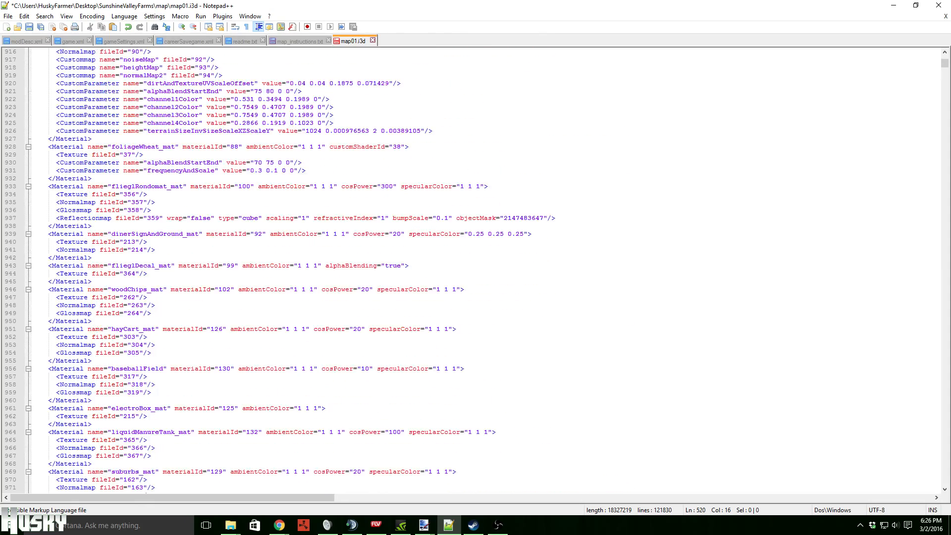
scroll(476, 270, down, 20)
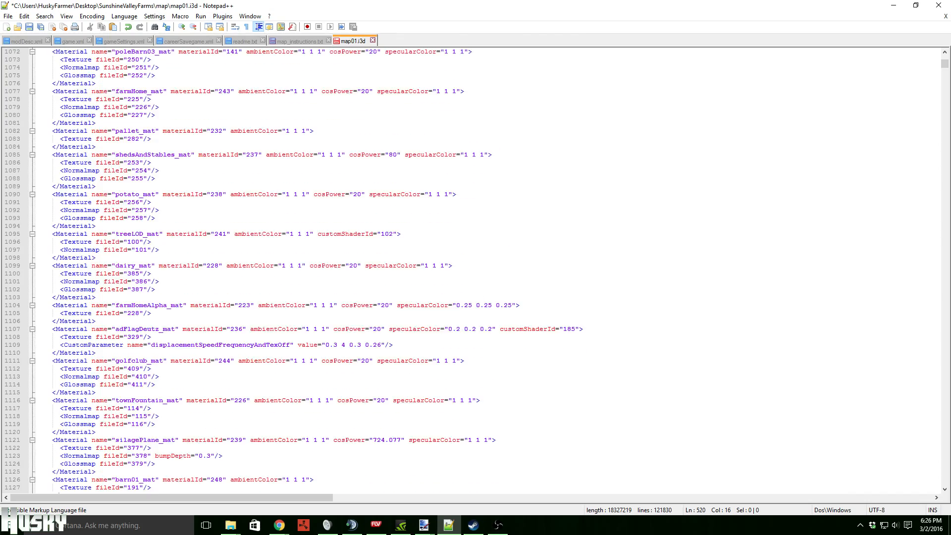
scroll(475, 270, down, 20)
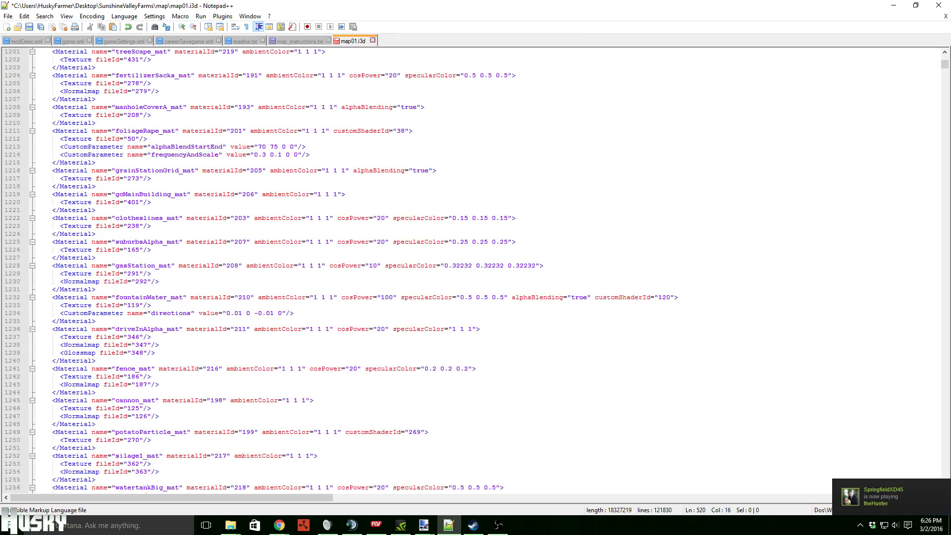
scroll(476, 270, down, 20)
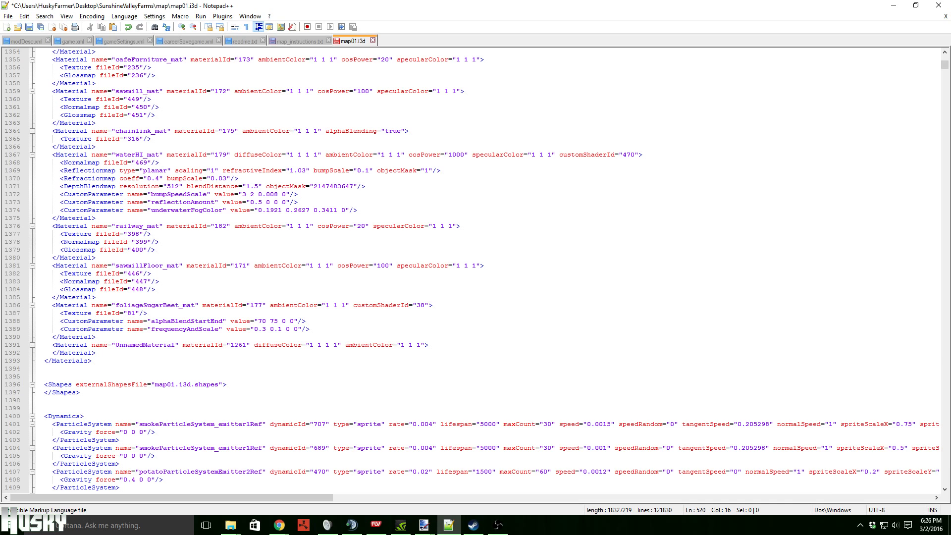
click(96, 352)
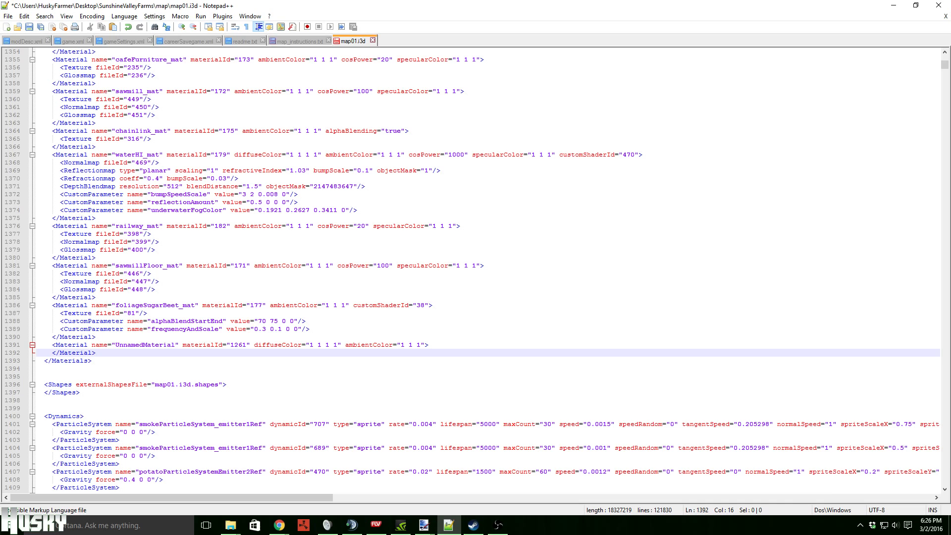
key(Return)
click(13, 360)
key(ctrl+v)
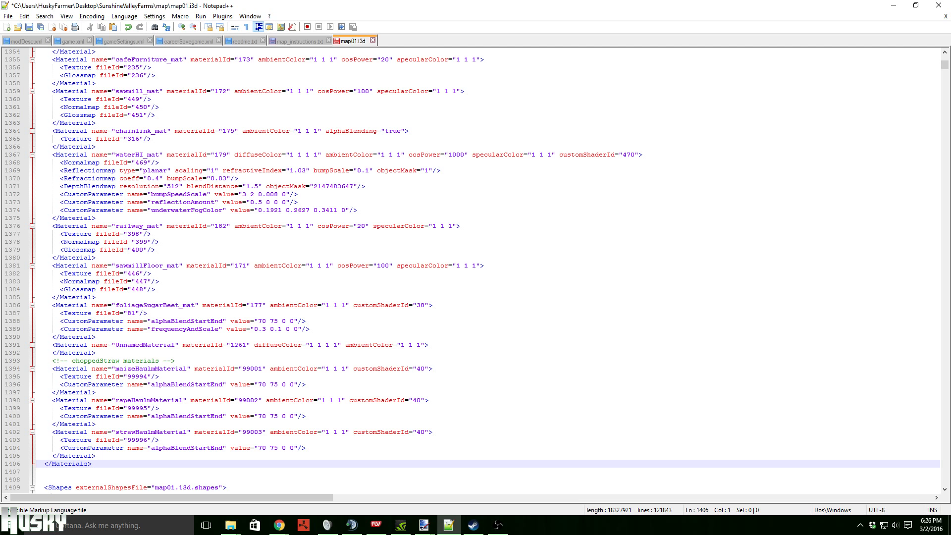
- Copy the choppedStraw foliage layers comment and its FoliageMultiLayer block, lines 74 to 79, from part 4 of map_instructions.txt
key(ctrl+Tab)
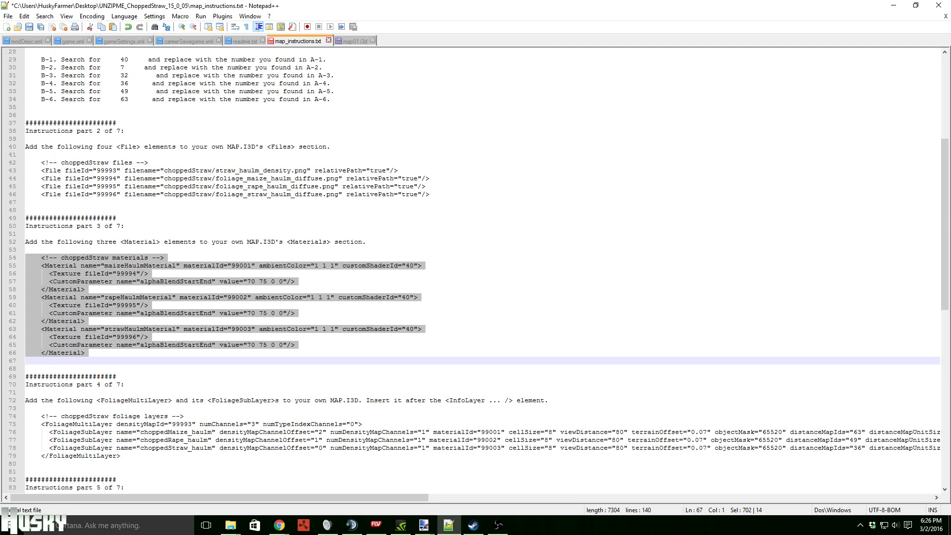
click(26, 392)
scroll(476, 270, down, 6)
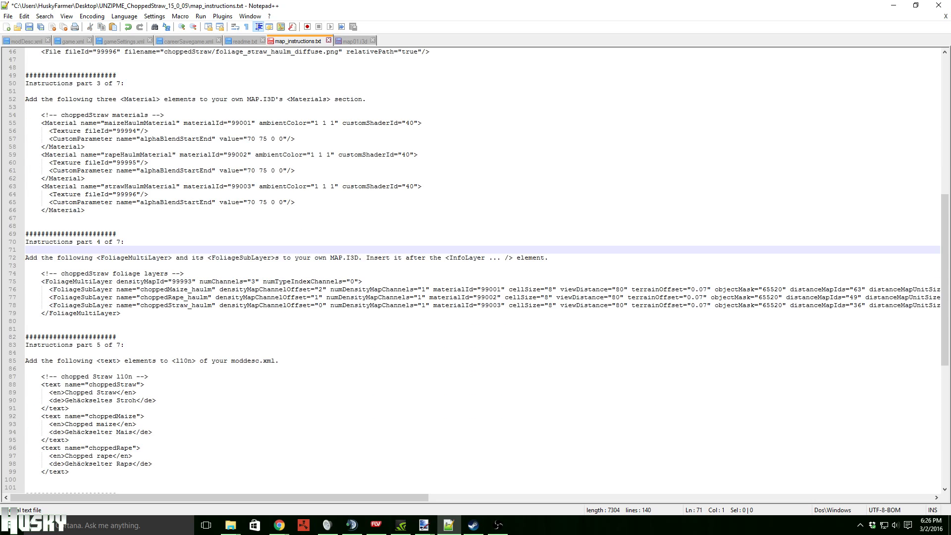
drag(25, 273, 26, 321)
key(ctrl+c)
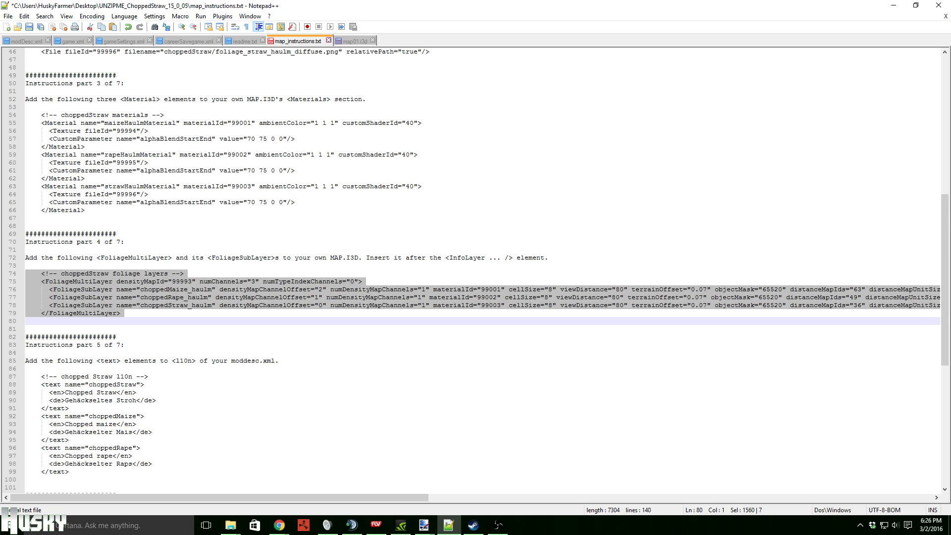
click(461, 258)
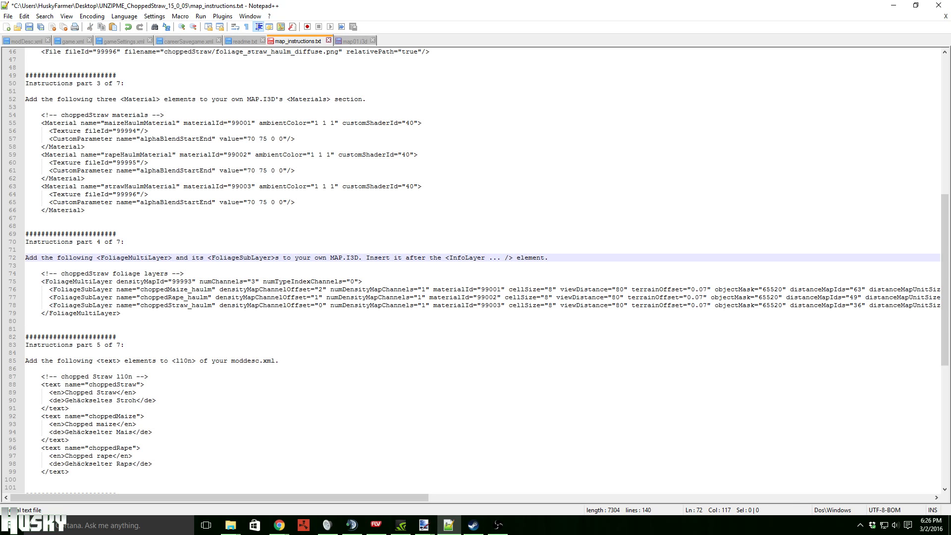
- Locate the InfoLayer element and the FoliageMultiLayer block that follows it in the terrain's Layers section of map01.i3d
click(354, 41)
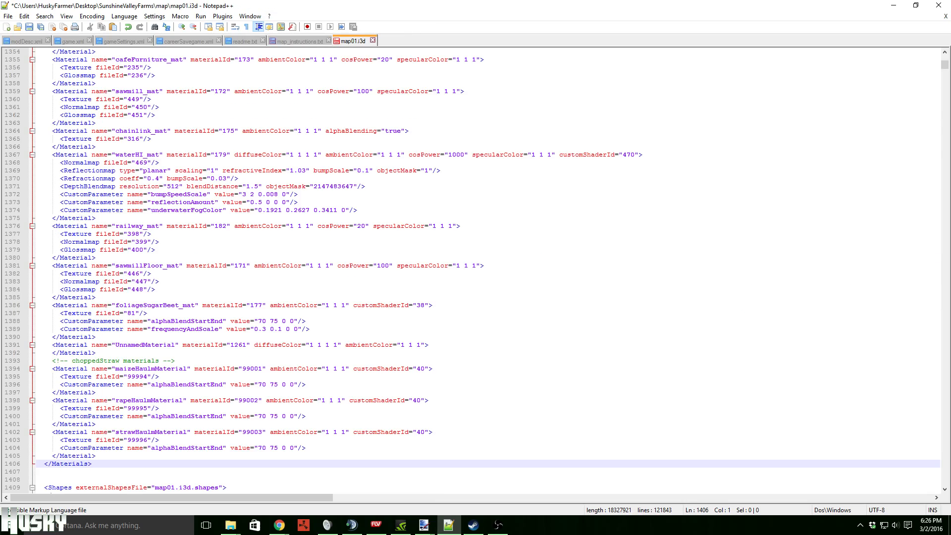
scroll(475, 270, down, 9)
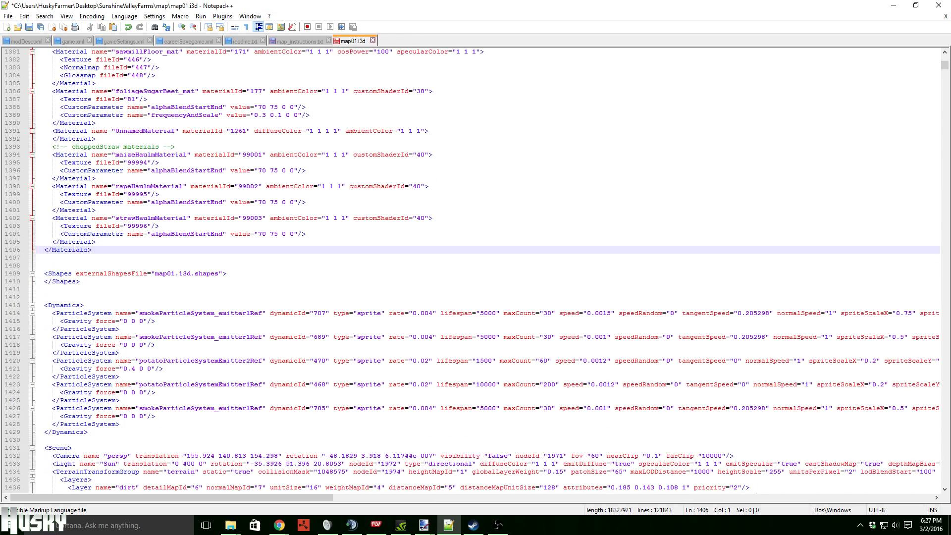
scroll(475, 269, down, 4)
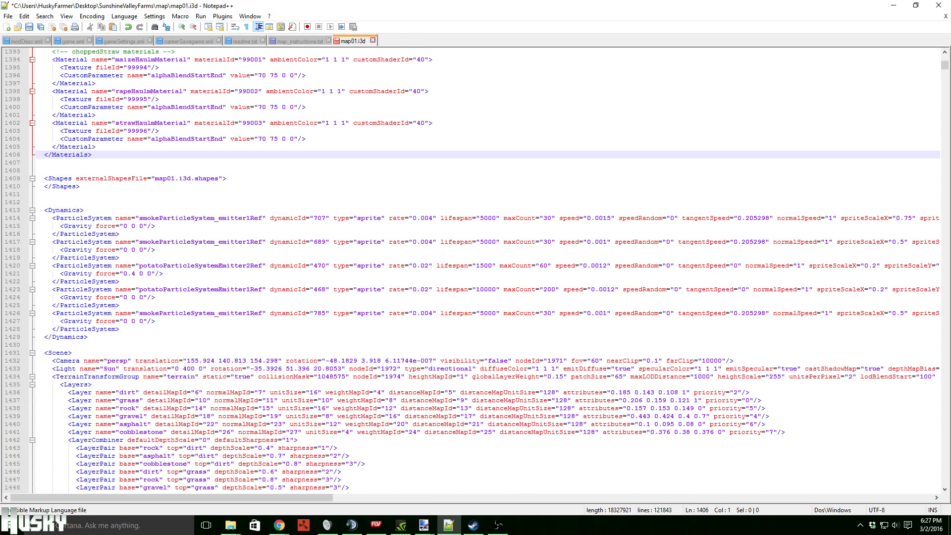
click(63, 179)
click(64, 242)
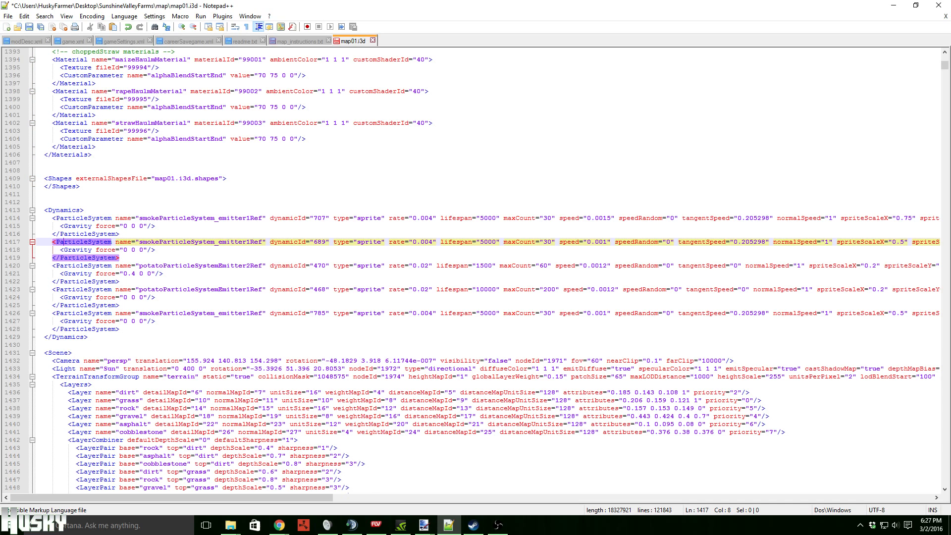
click(100, 393)
scroll(475, 270, down, 5)
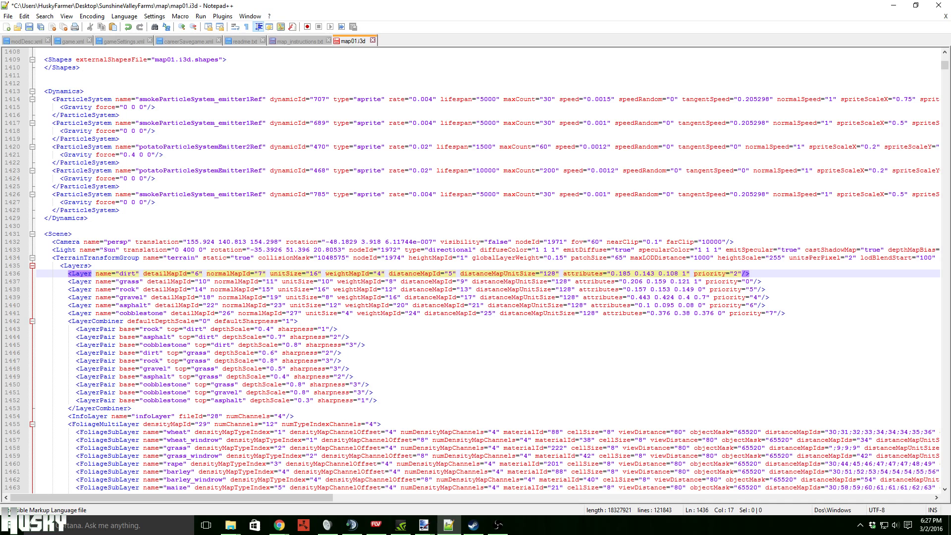
scroll(475, 270, down, 3)
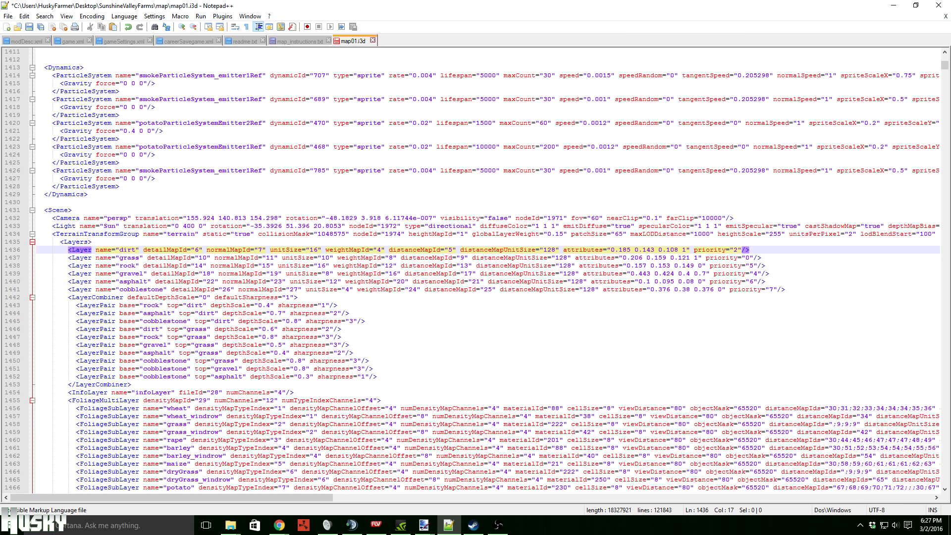
click(76, 345)
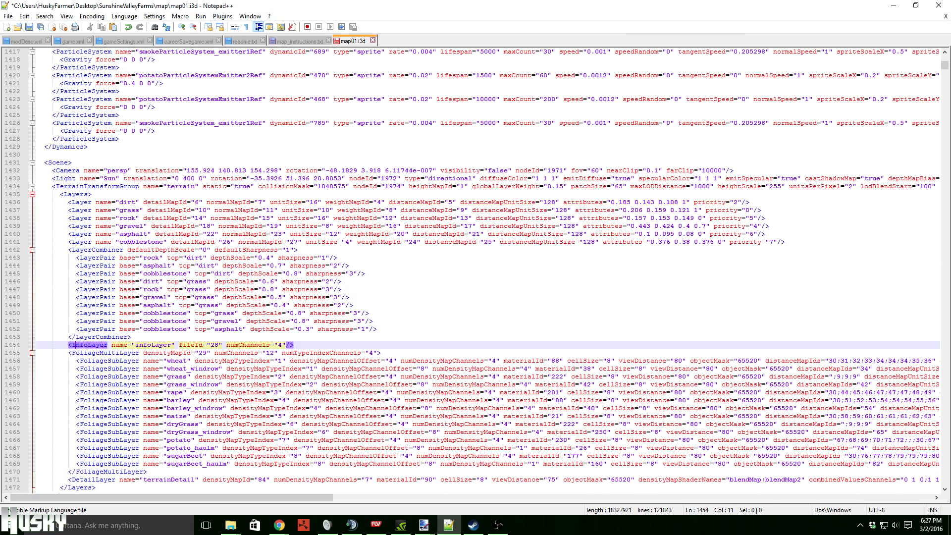
scroll(475, 270, down, 3)
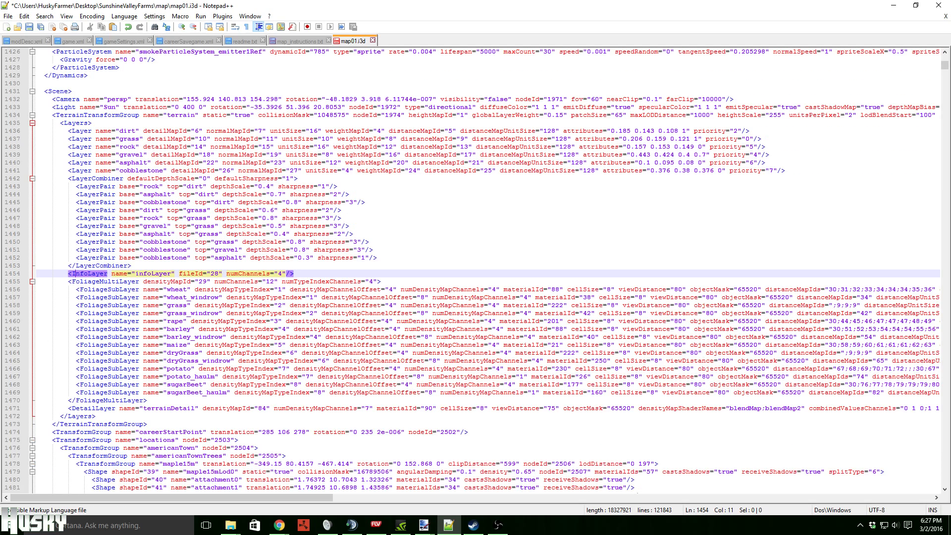
- Paste the choppedStraw foliage layers block on a new line after the existing closing FoliageMultiLayer tag, just before the terrainDetail DetailLayer
click(147, 400)
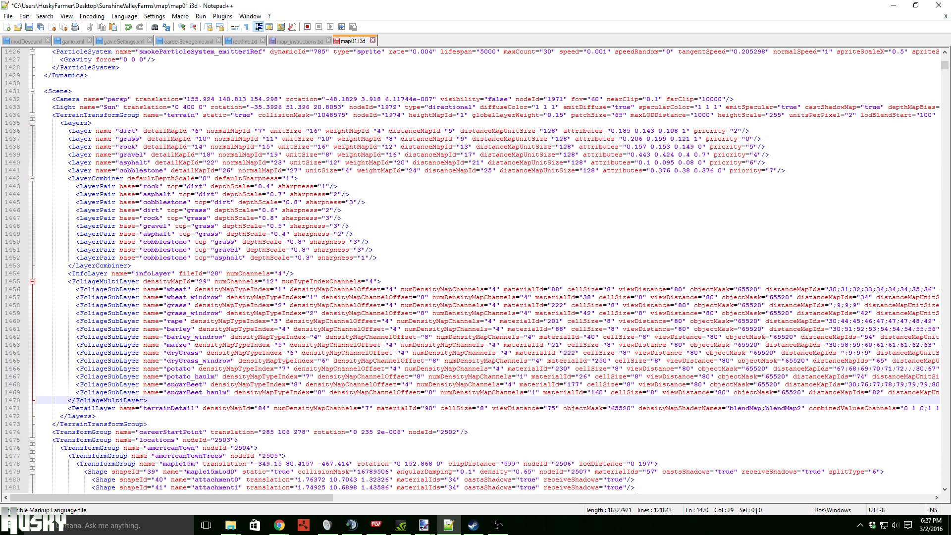
key(Return)
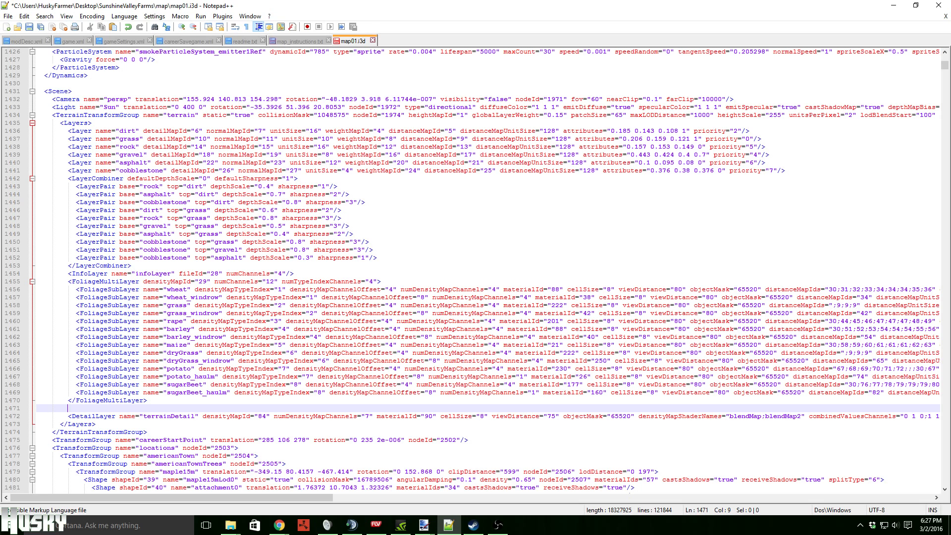
click(88, 281)
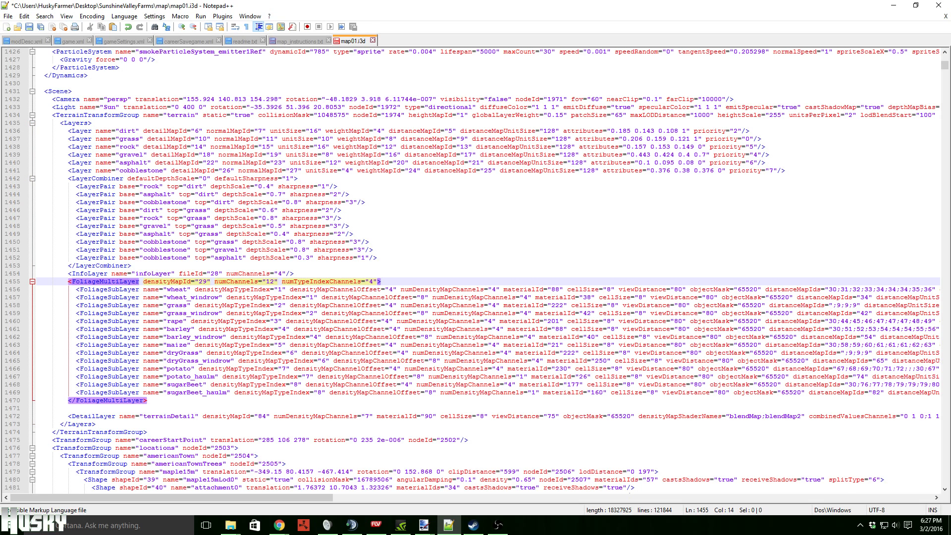
click(92, 401)
key(Down)
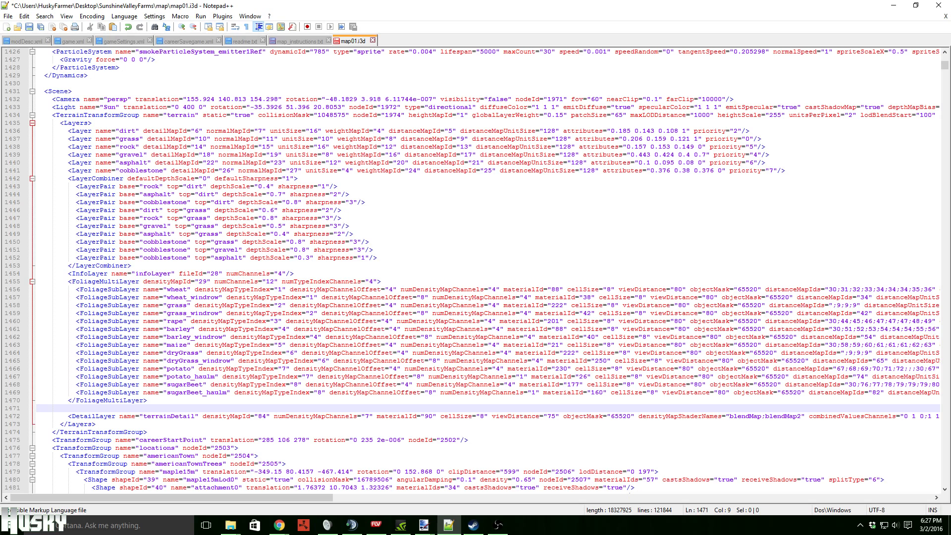
key(Home)
key(shift+Down)
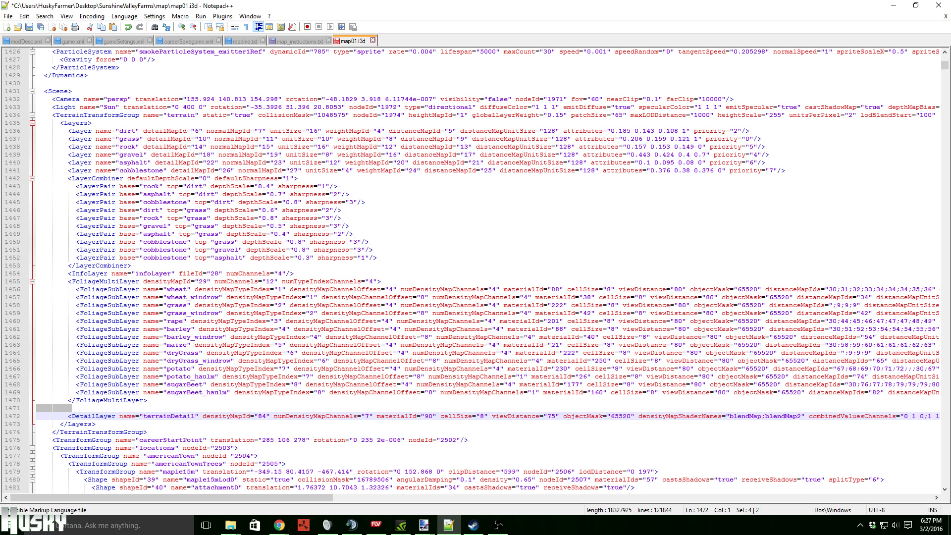
key(ctrl+v)
- Indent the pasted choppedStraw foliage layers block one level to line up with the existing FoliageMultiLayer
drag(37, 409, 37, 455)
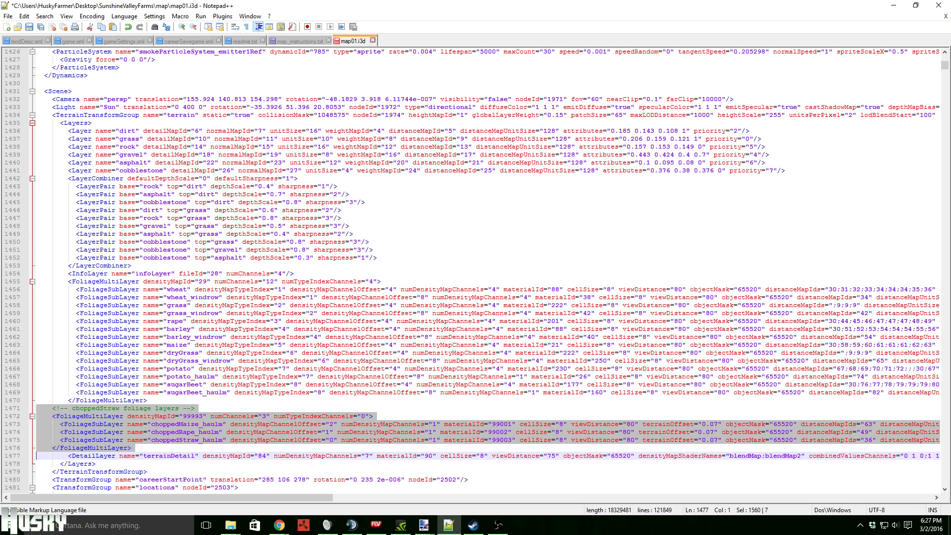
key(Tab)
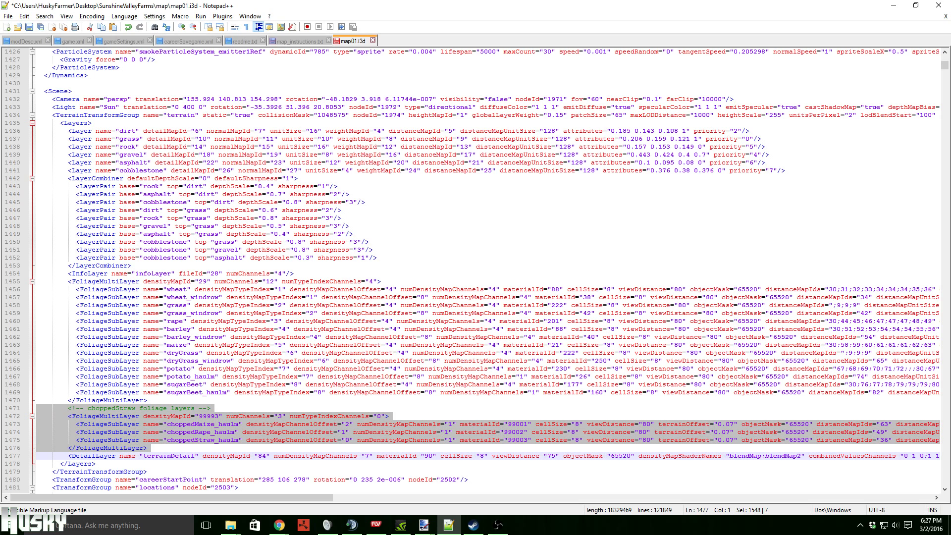
click(144, 424)
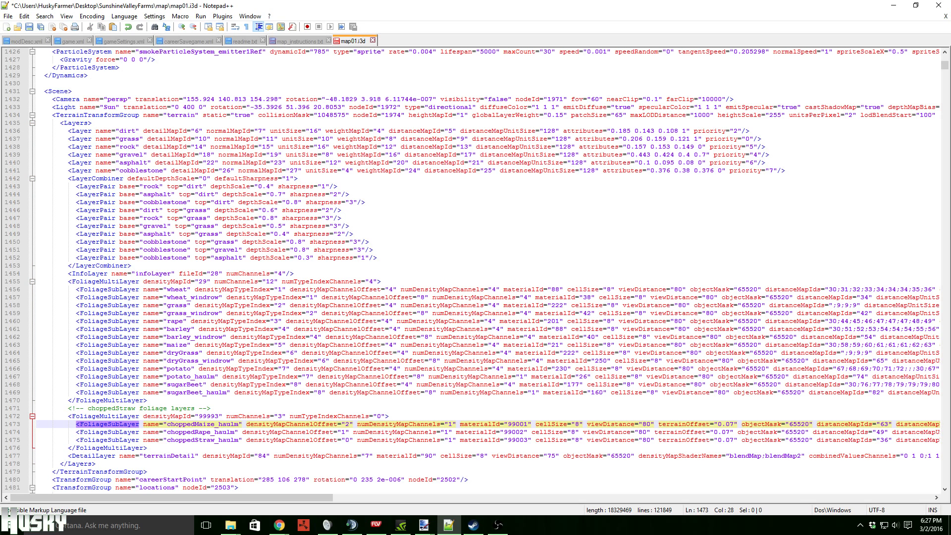
click(99, 447)
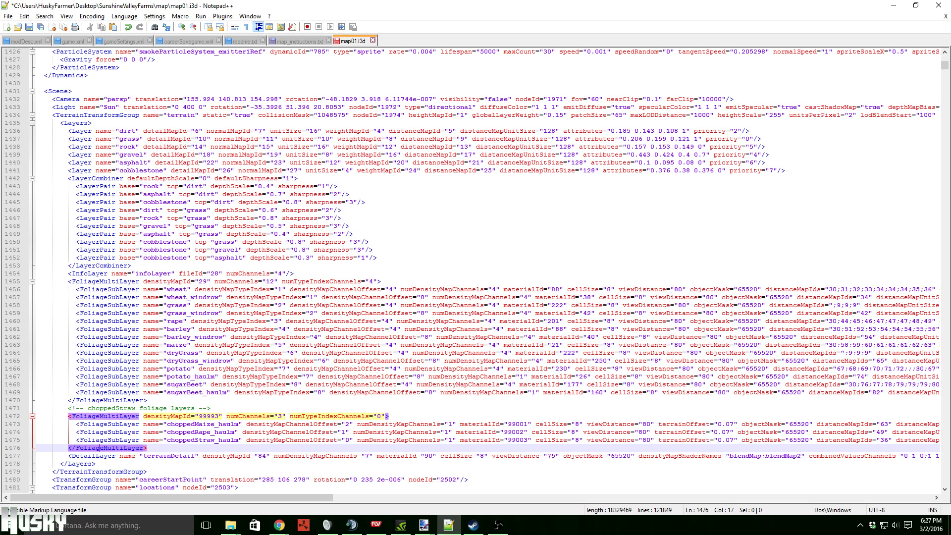
click(115, 440)
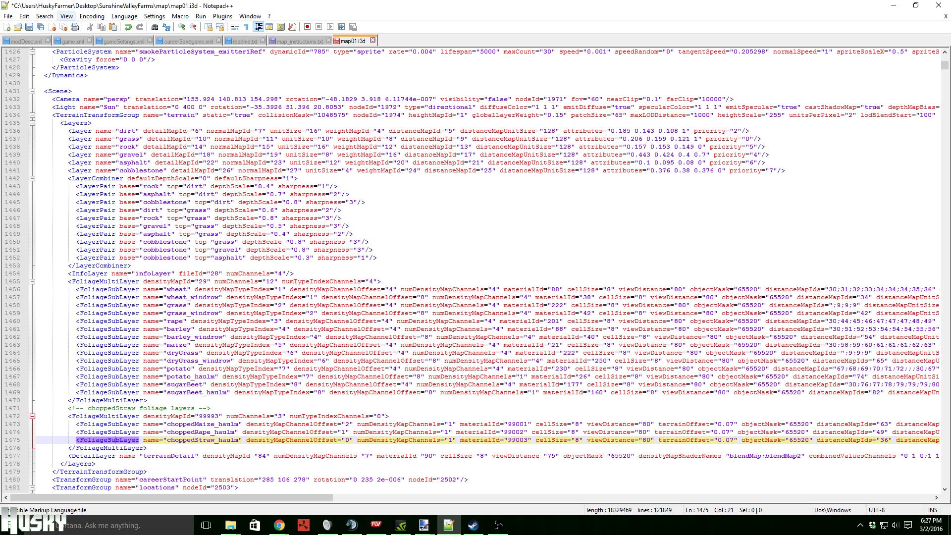
- Save and close map01.i3d
key(ctrl+s)
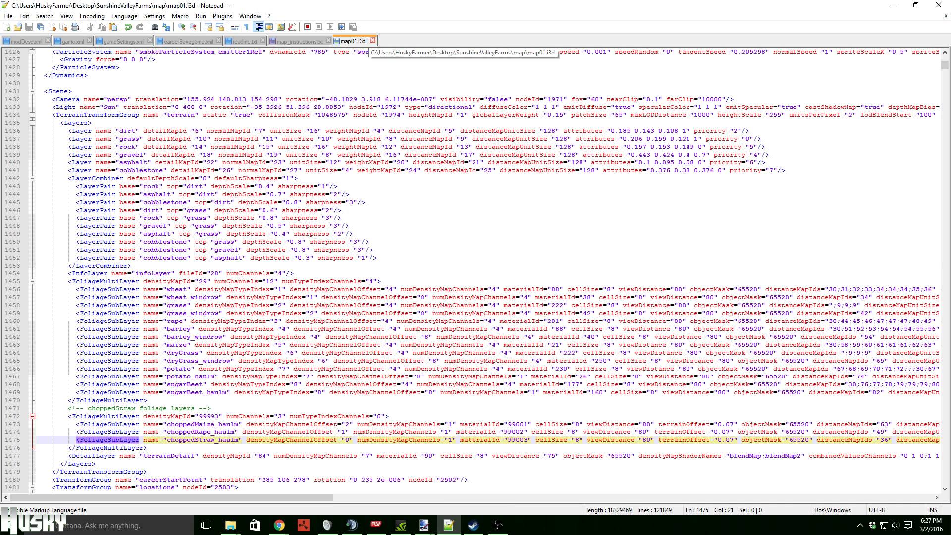
click(373, 41)
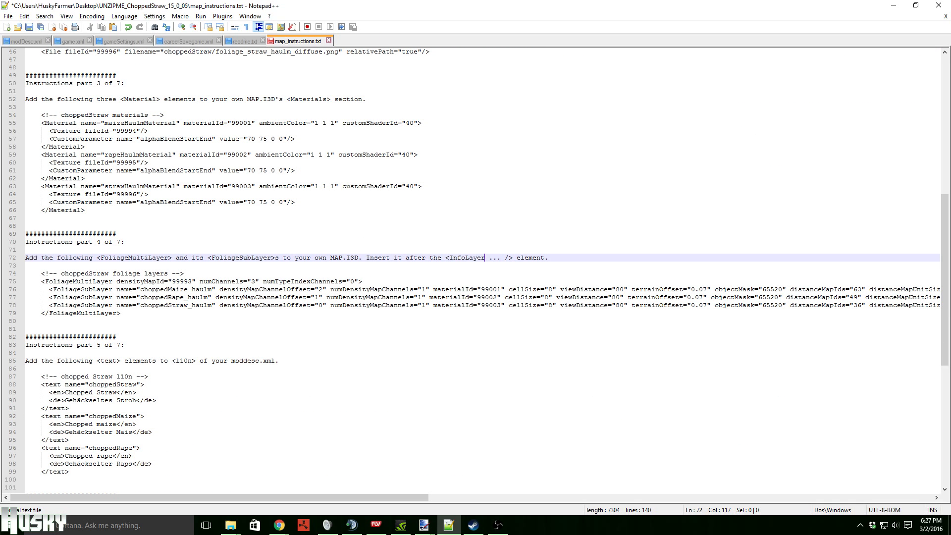
- Copy the chopped Straw l10n comment and its three text elements, lines 87 to 99, from part 5 of map_instructions.txt
click(108, 305)
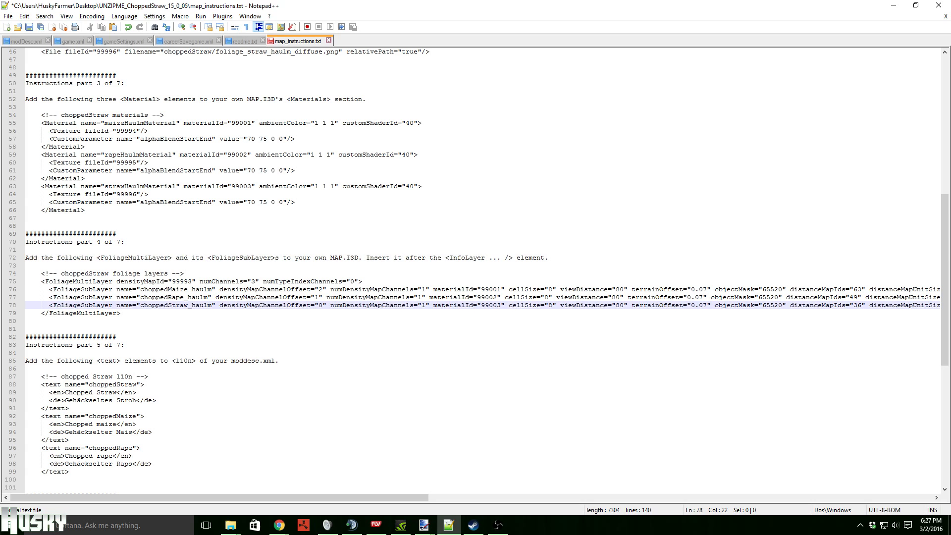
scroll(476, 267, down, 4)
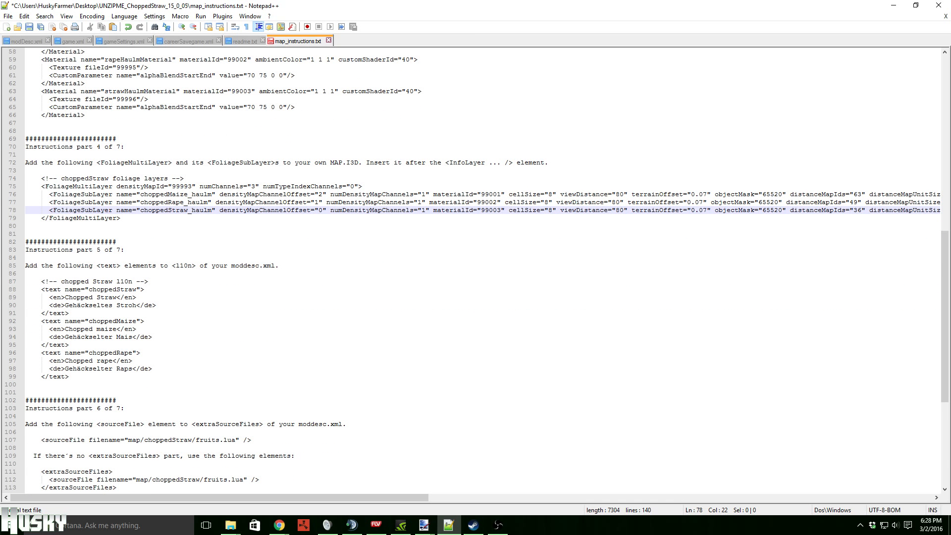
drag(25, 281, 26, 384)
key(ctrl+c)
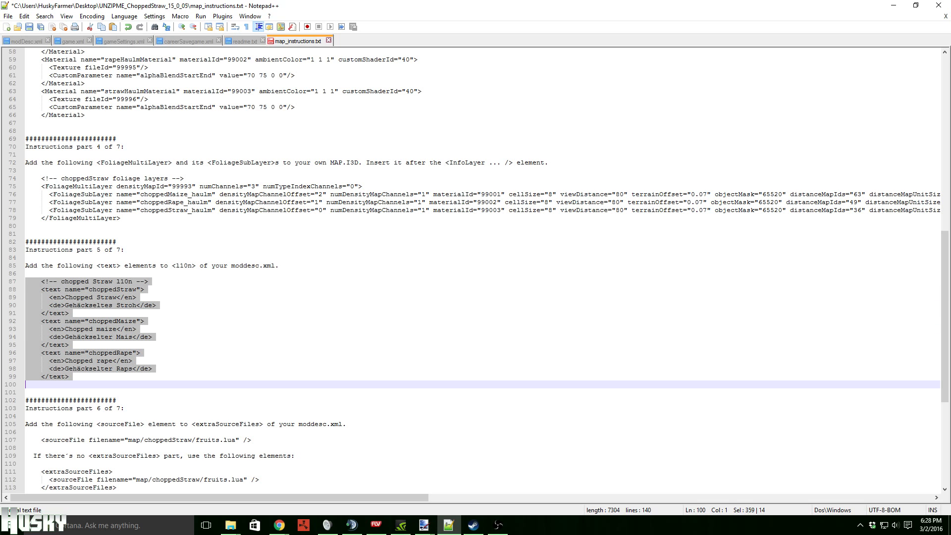
drag(231, 266, 267, 265)
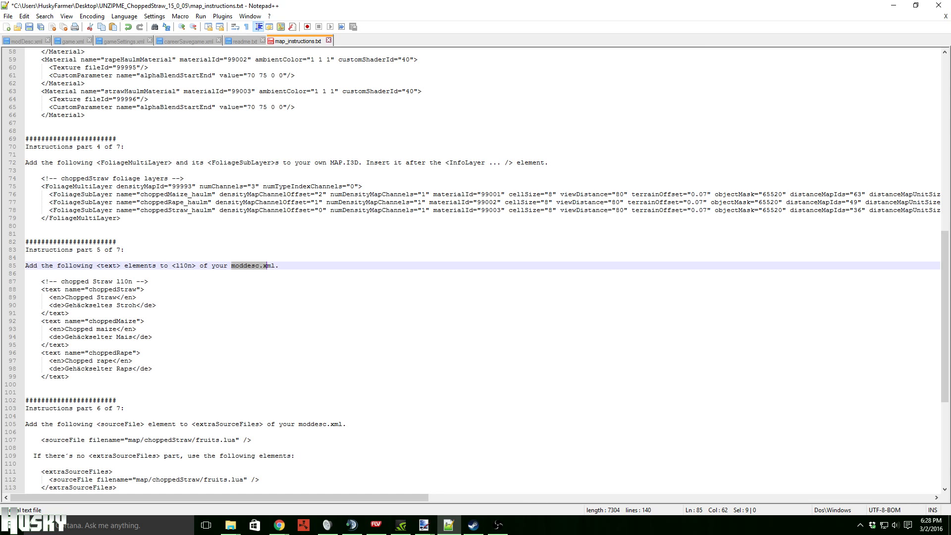
- Switch to File Explorer and open modDesc from the SunshineValleyFarms folder in Notepad++
click(894, 5)
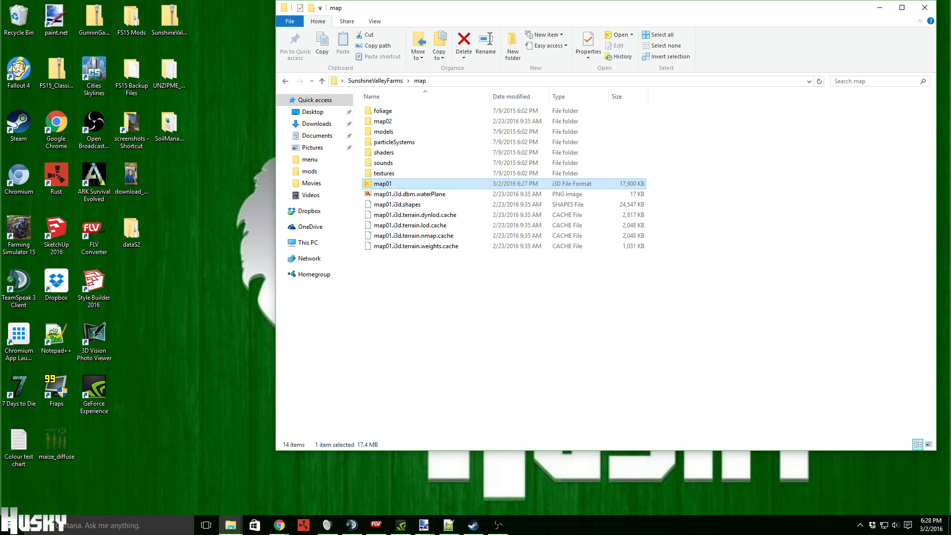
click(321, 81)
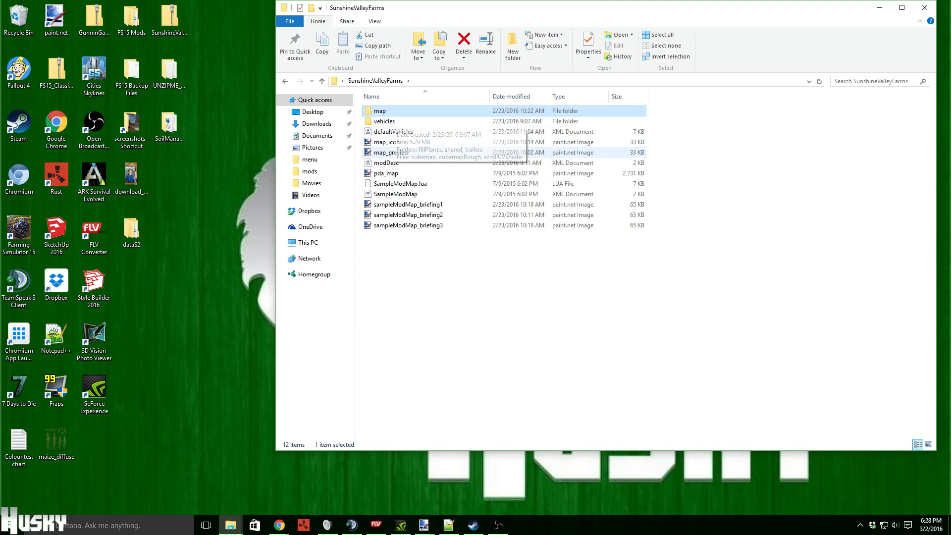
right_click(389, 163)
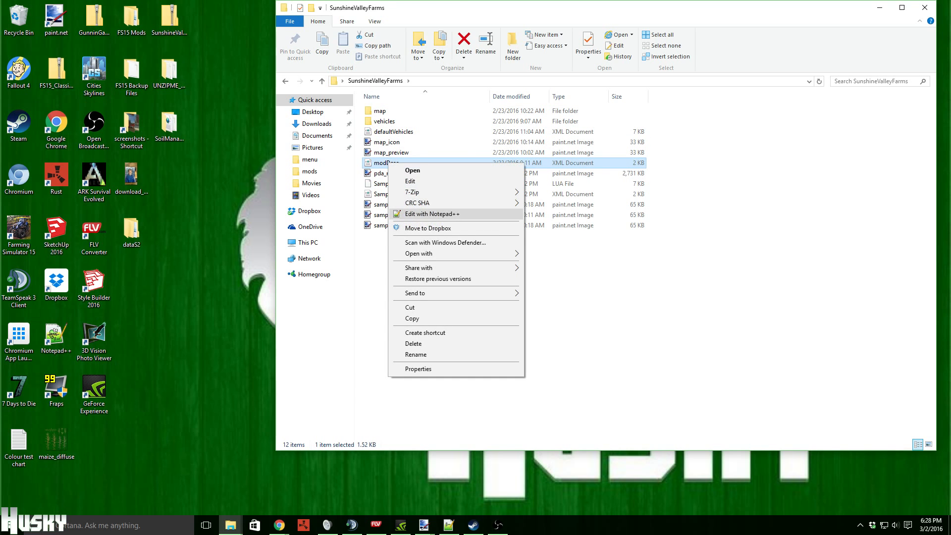
click(431, 213)
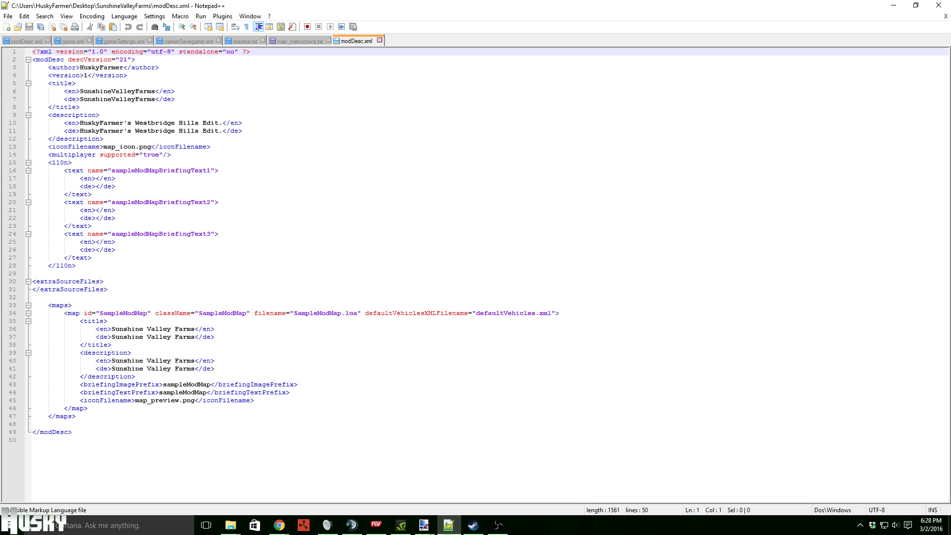
- Paste the copied chopped Straw text elements inside <l10n> of modDesc.xml, on a new line after the sampleModMapBriefingText3 element
click(56, 162)
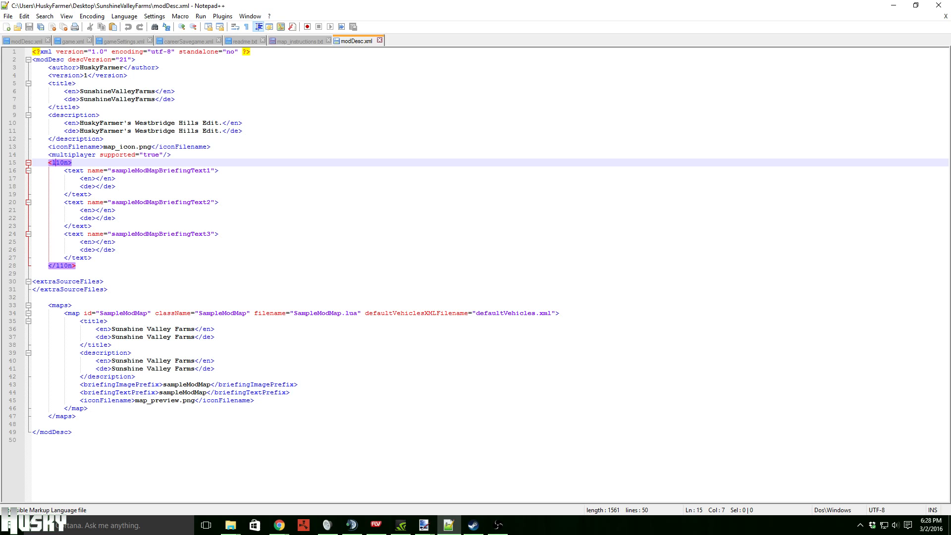
click(71, 171)
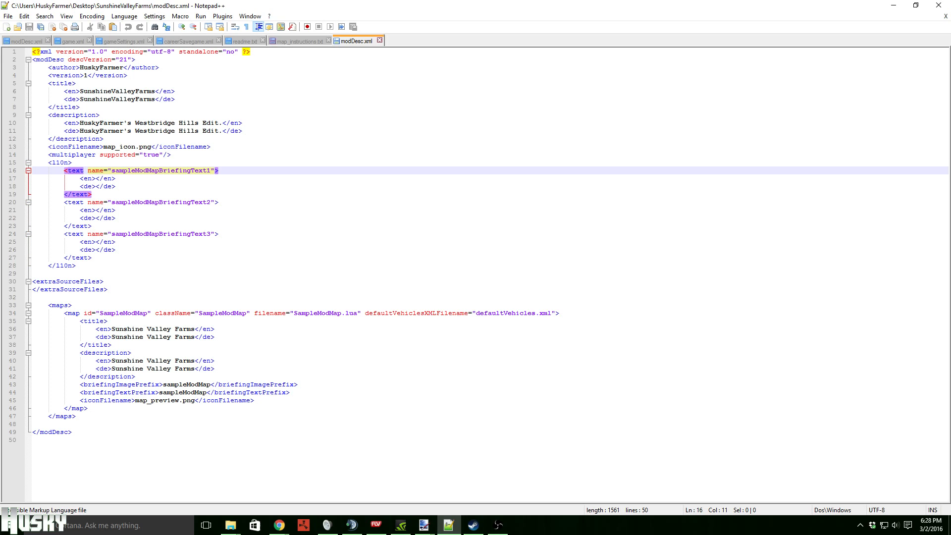
click(13, 162)
click(13, 266)
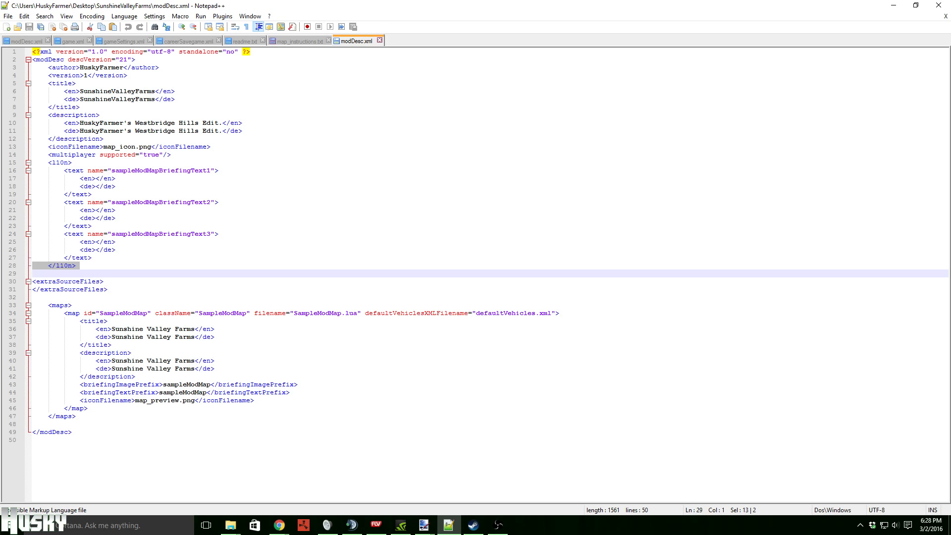
click(64, 163)
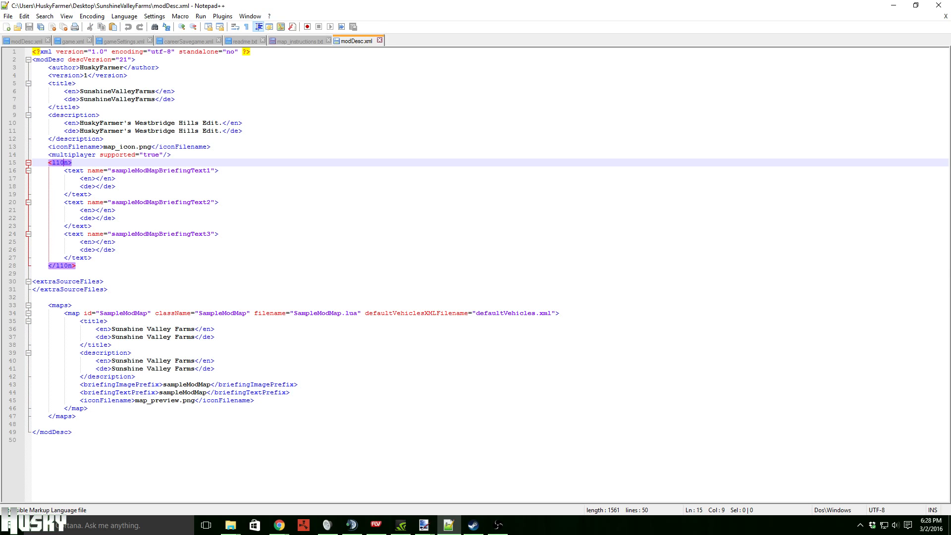
click(60, 266)
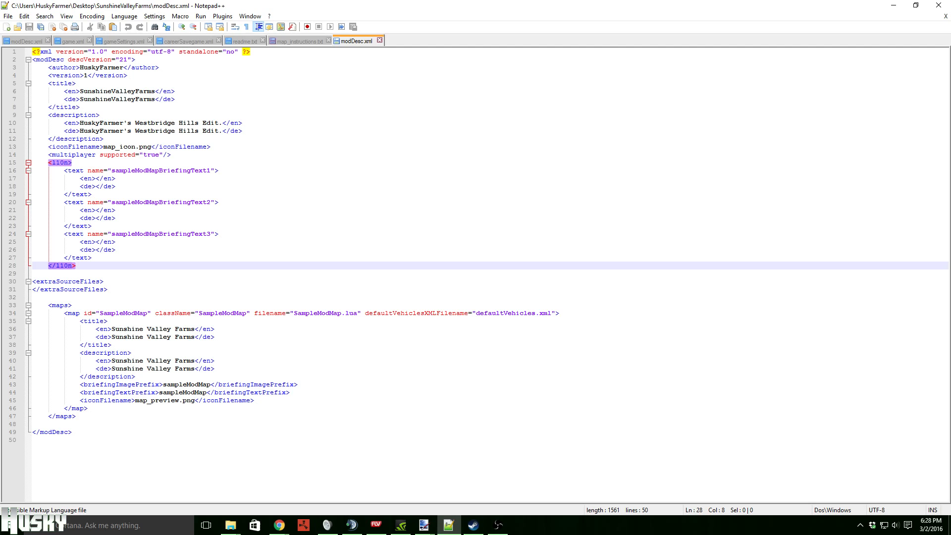
click(93, 257)
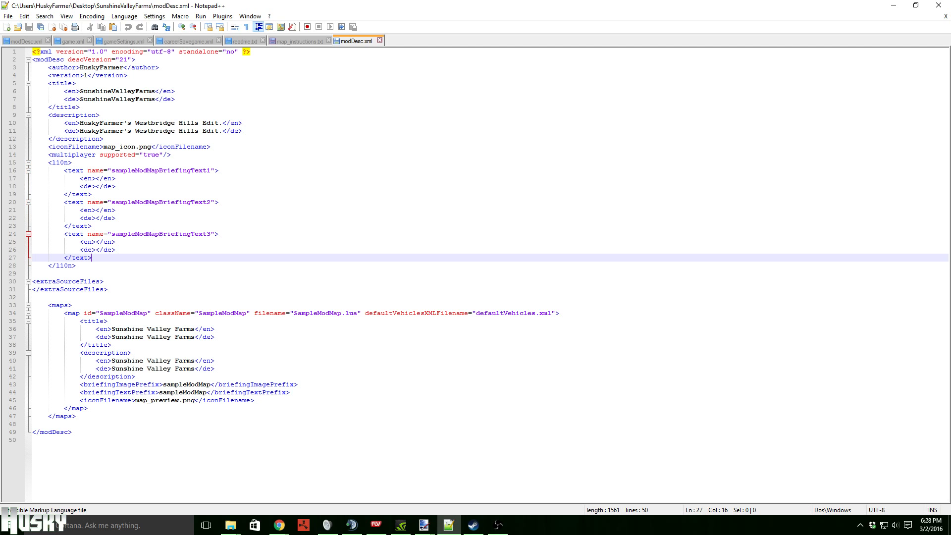
key(Return)
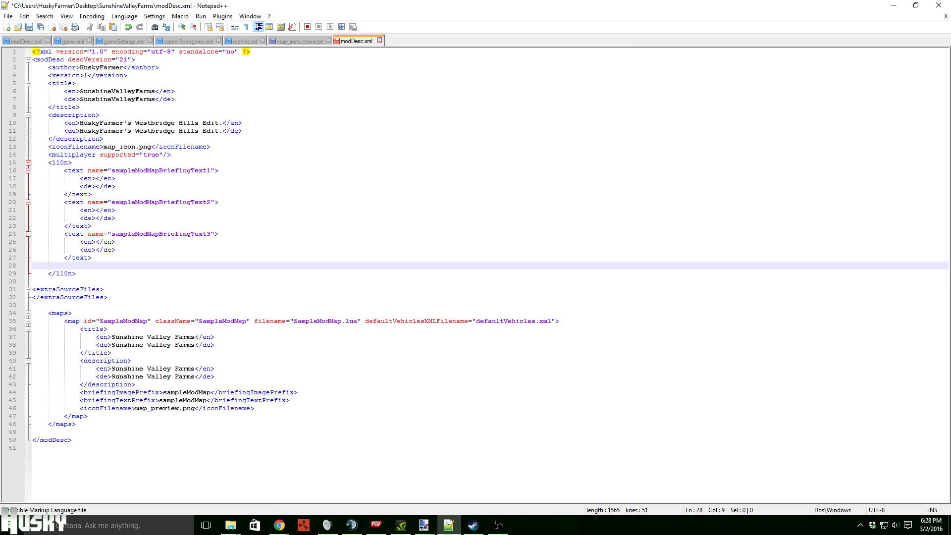
key(Home)
key(shift+Down)
key(ctrl+v)
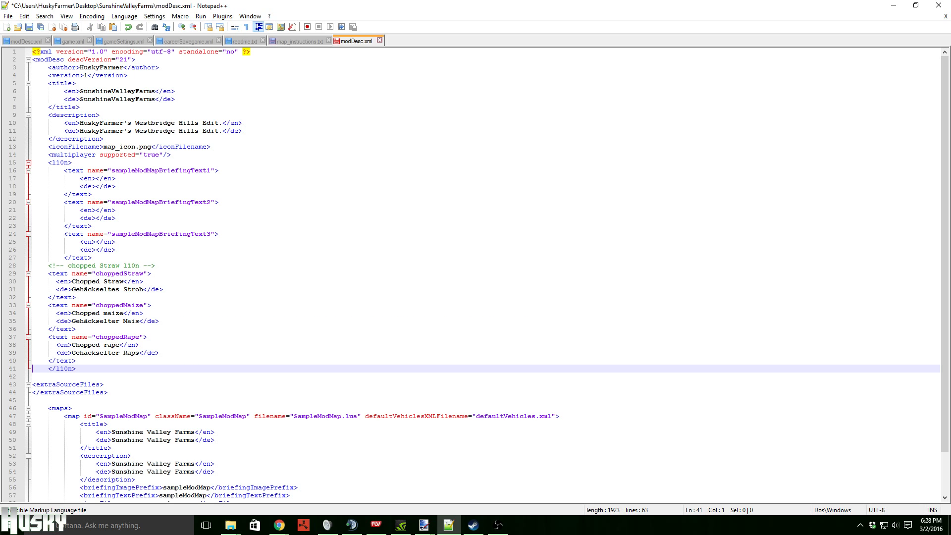
- Indent the pasted chopped Straw l10n block one level to line up with the existing text elements
key(Up)
key(Up)
key(Up)
key(Up)
key(Up)
key(Up)
key(Up)
key(Up)
key(Up)
key(Up)
key(Up)
key(Up)
key(Up)
key(shift+Down)
key(shift+Down)
key(shift+Down)
key(shift+Down)
key(shift+Down)
key(shift+Down)
key(shift+Down)
key(shift+Down)
key(shift+Down)
key(shift+Down)
key(shift+Down)
key(shift+Down)
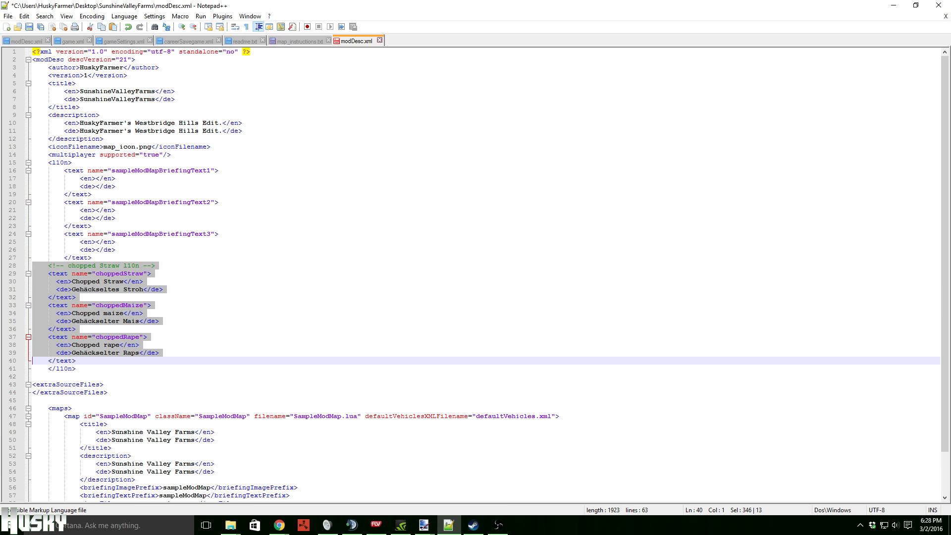
key(shift+Down)
key(Tab)
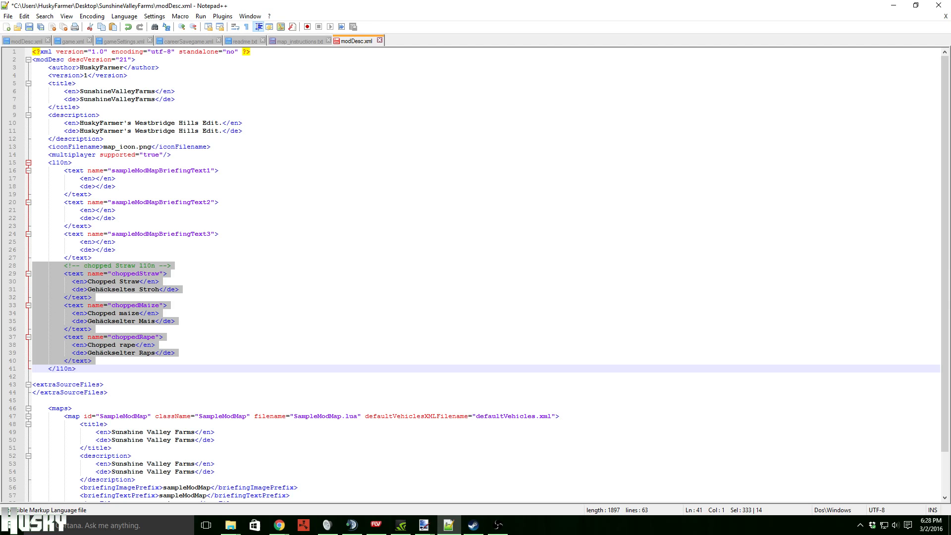
click(160, 282)
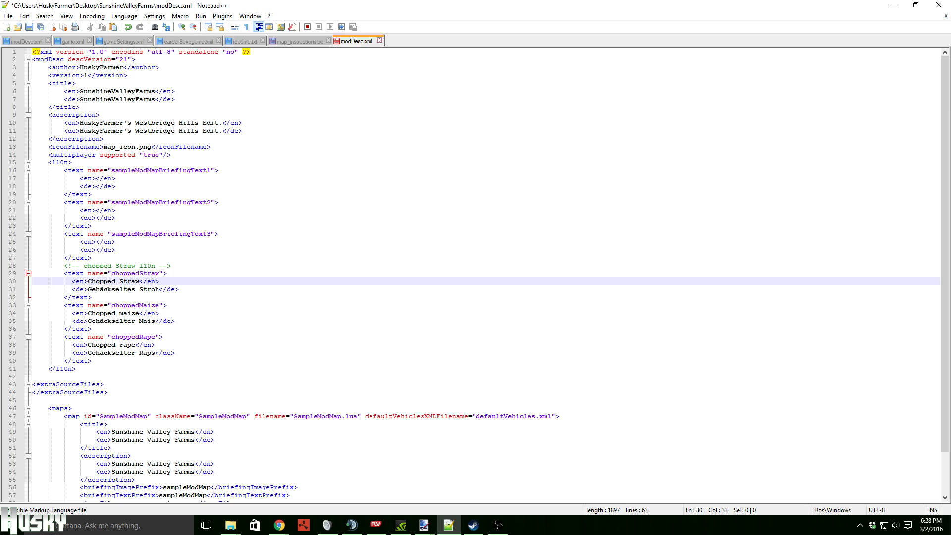
- Copy the complete <extraSourceFiles> block with the fruits.lua source file, lines 111 to 113, from part 6 of map_instructions.txt
click(297, 41)
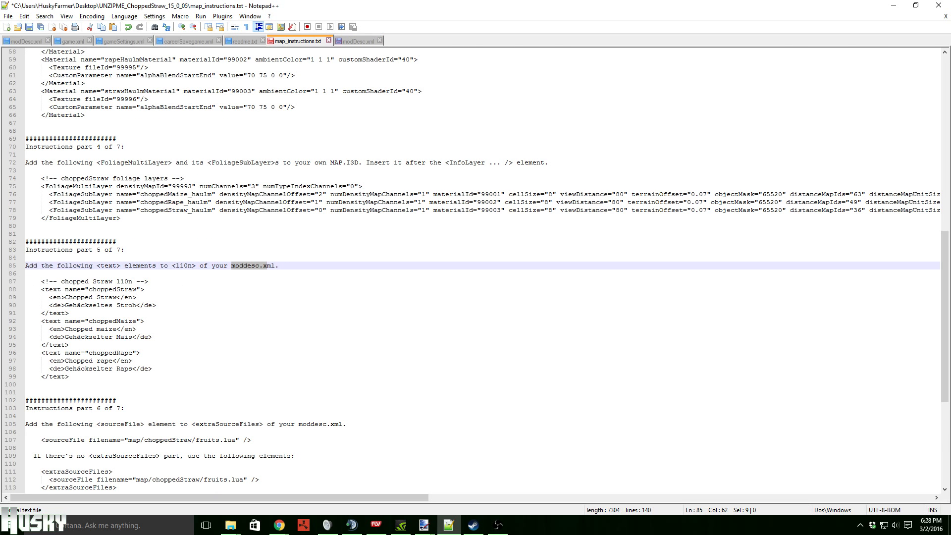
scroll(476, 270, down, 6)
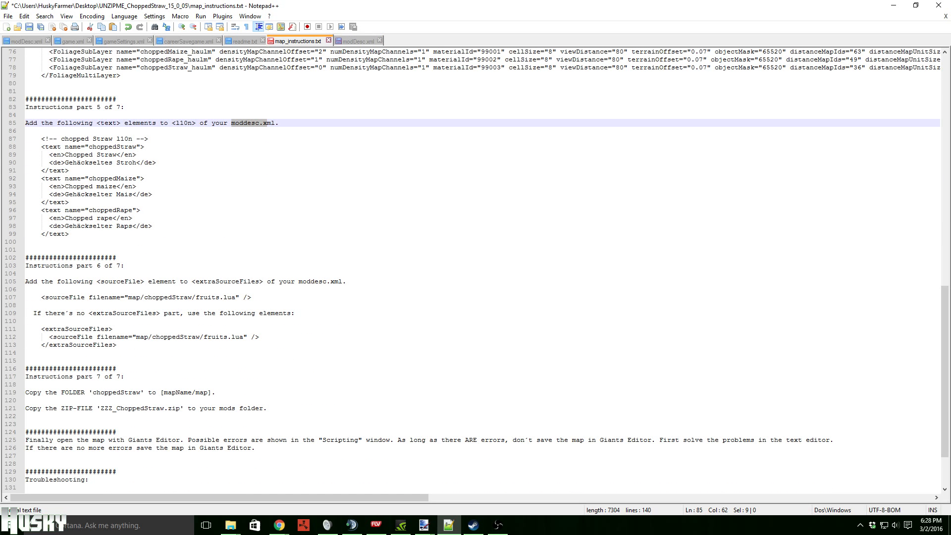
click(85, 281)
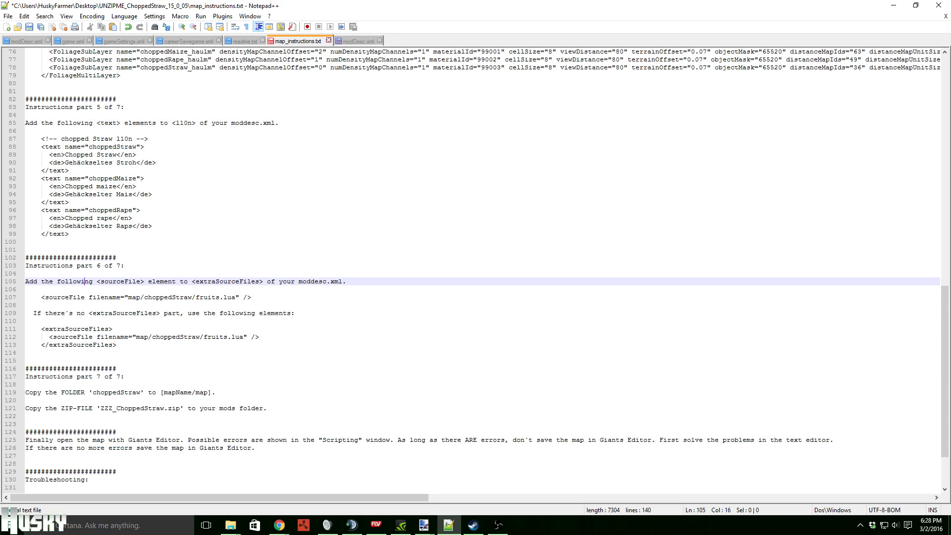
click(112, 281)
click(152, 298)
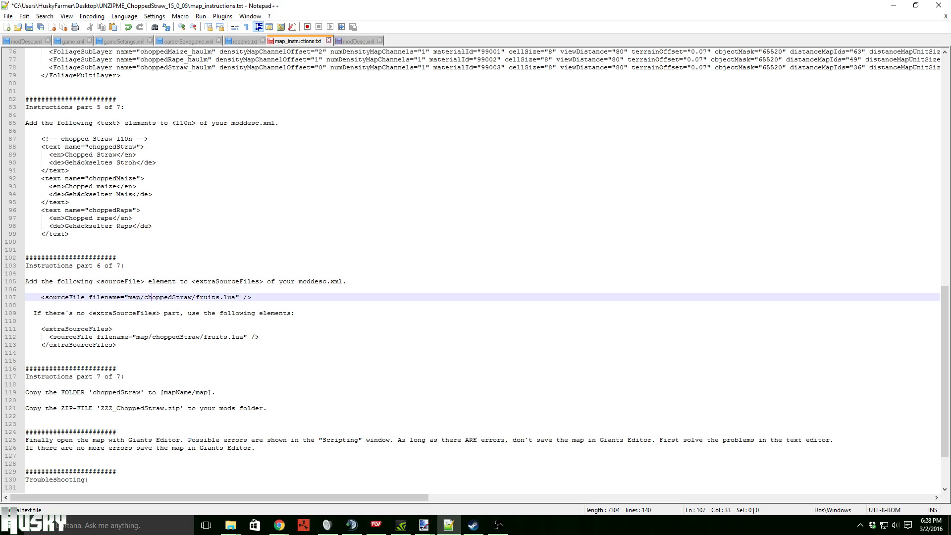
click(67, 321)
click(64, 329)
click(65, 345)
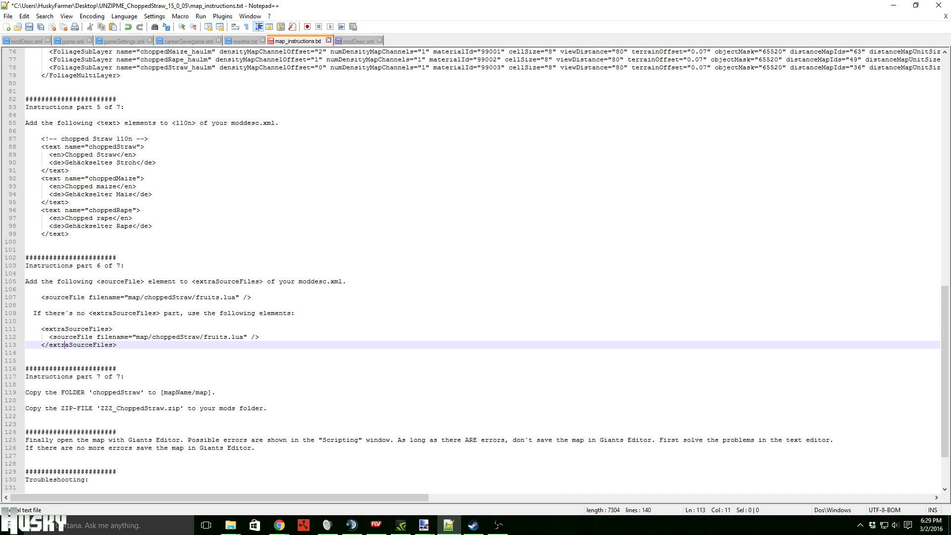
drag(25, 329, 25, 352)
key(ctrl+c)
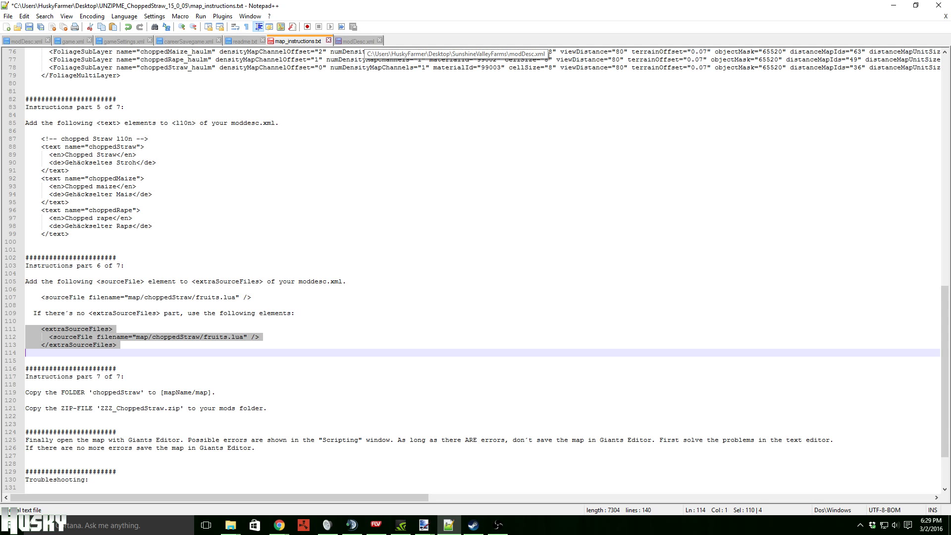
- Replace the empty <extraSourceFiles> element in modDesc.xml with the copied block that references map/choppedStraw/fruits.lua
click(357, 41)
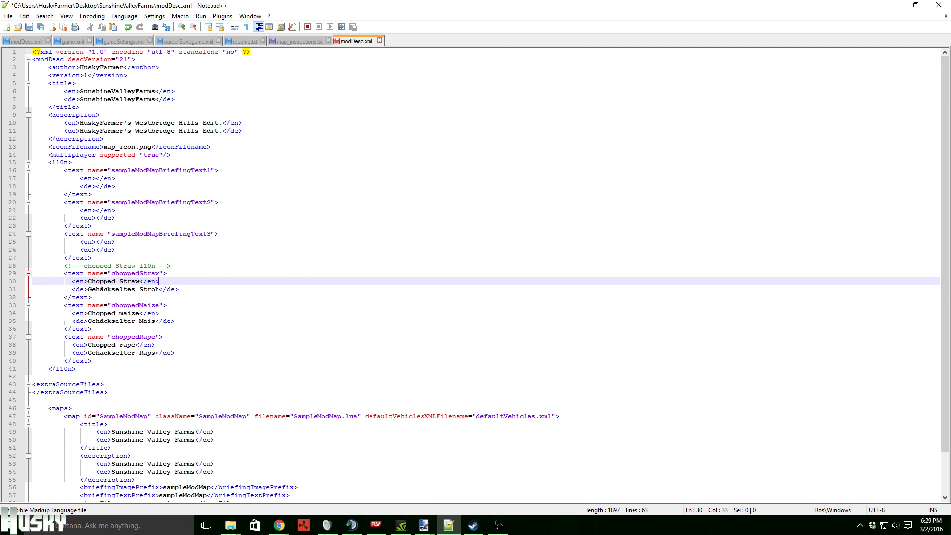
scroll(486, 275, down, 2)
click(76, 337)
click(75, 345)
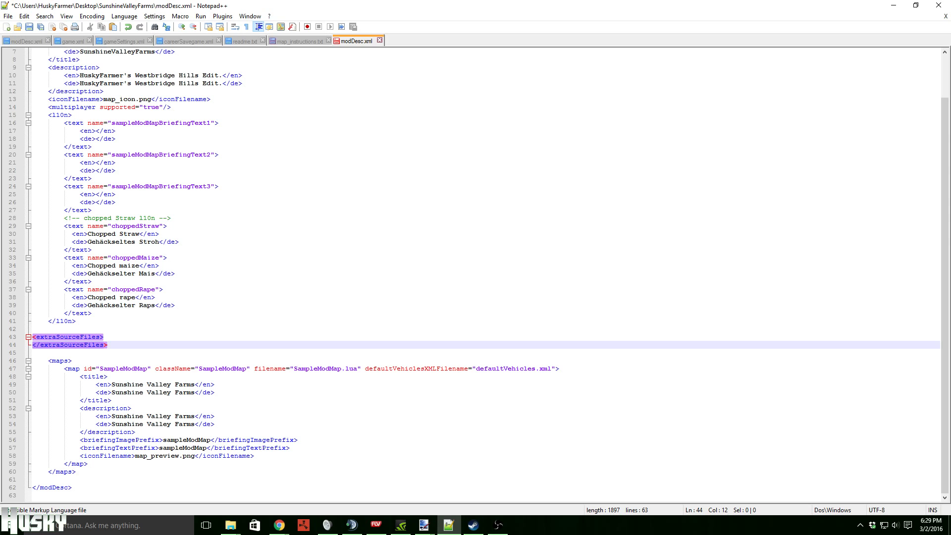
drag(33, 337, 33, 353)
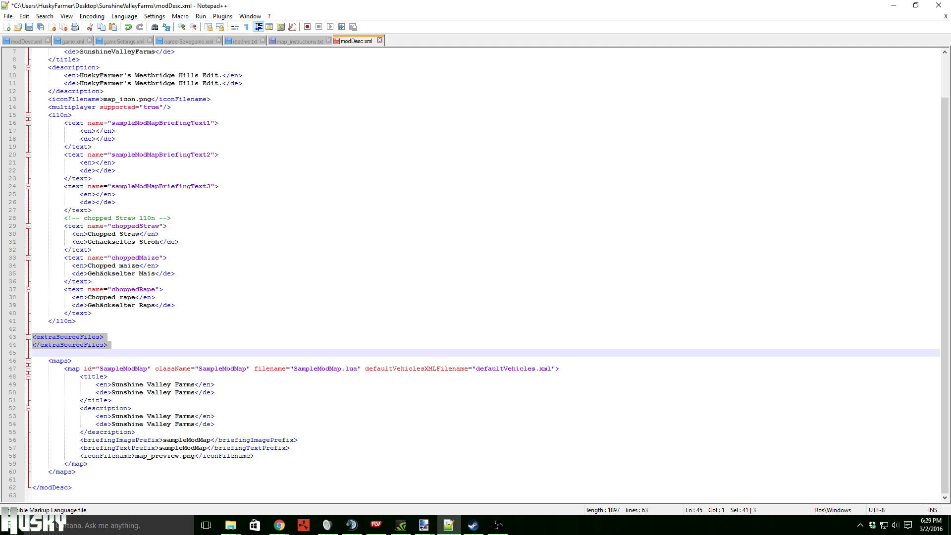
key(ctrl+v)
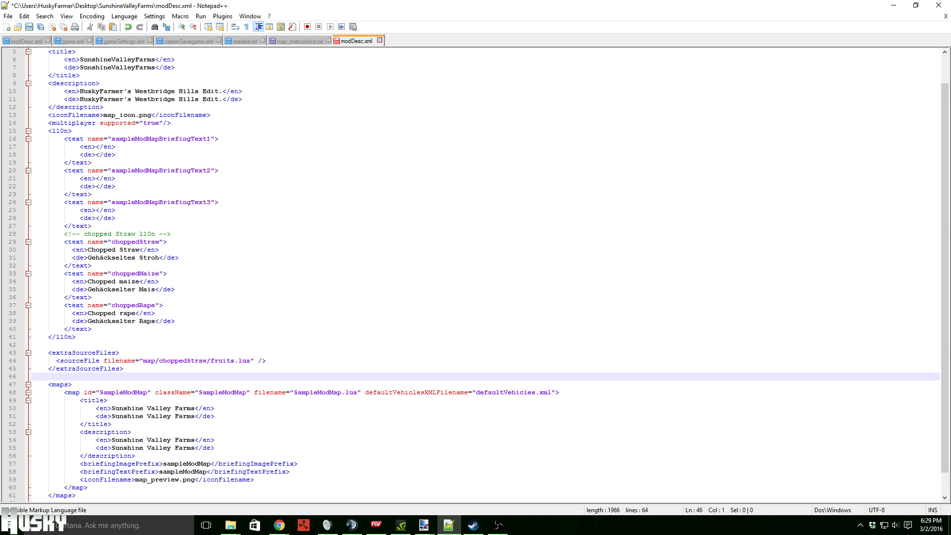
click(83, 369)
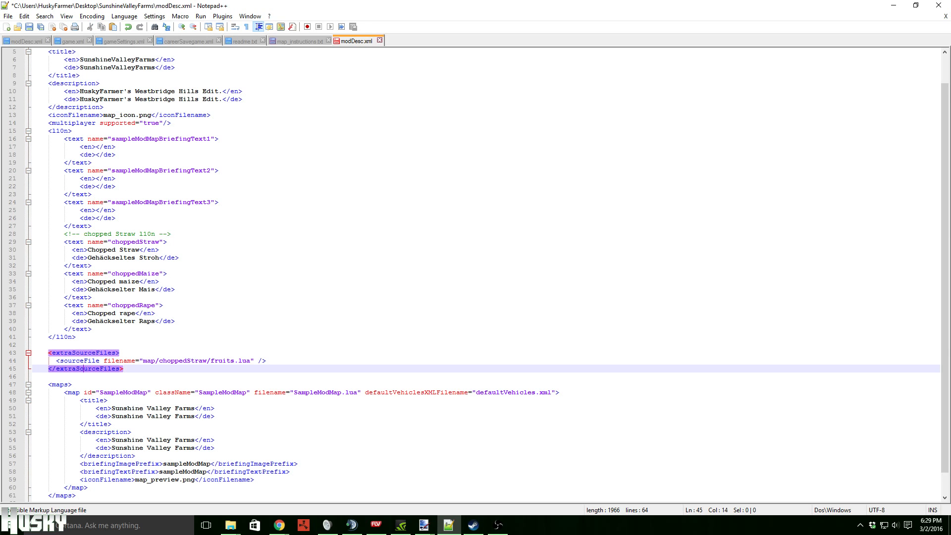
click(119, 353)
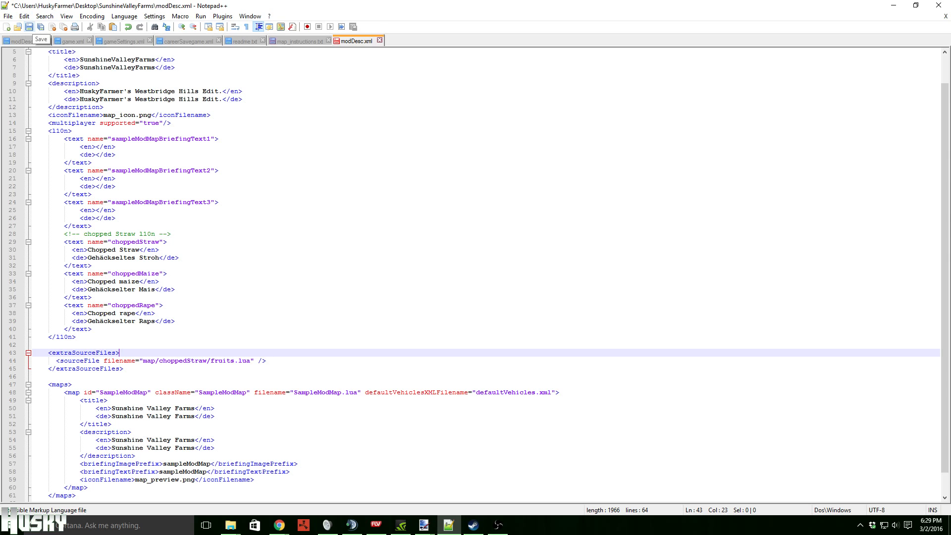
- Save and close modDesc.xml, and go to the folder-copy instruction in part 7 of map_instructions.txt
click(29, 26)
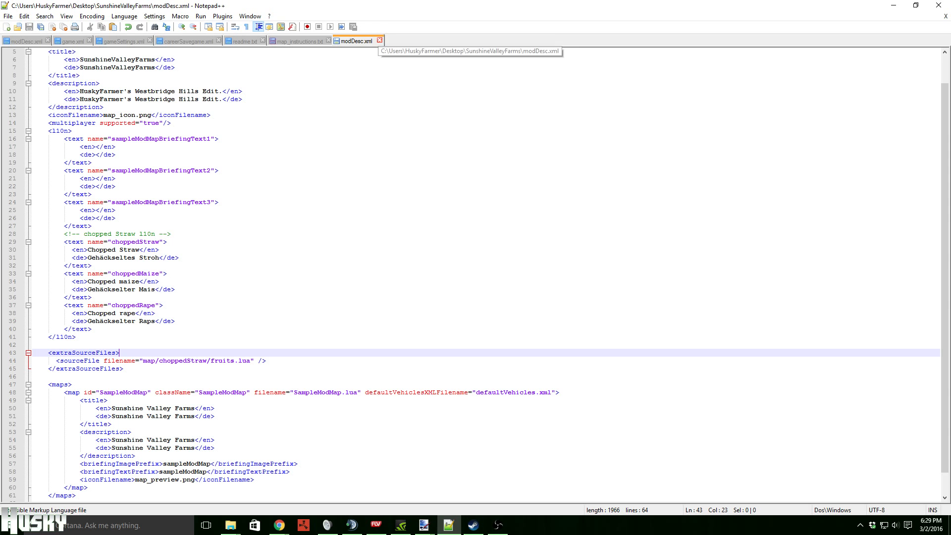
click(379, 40)
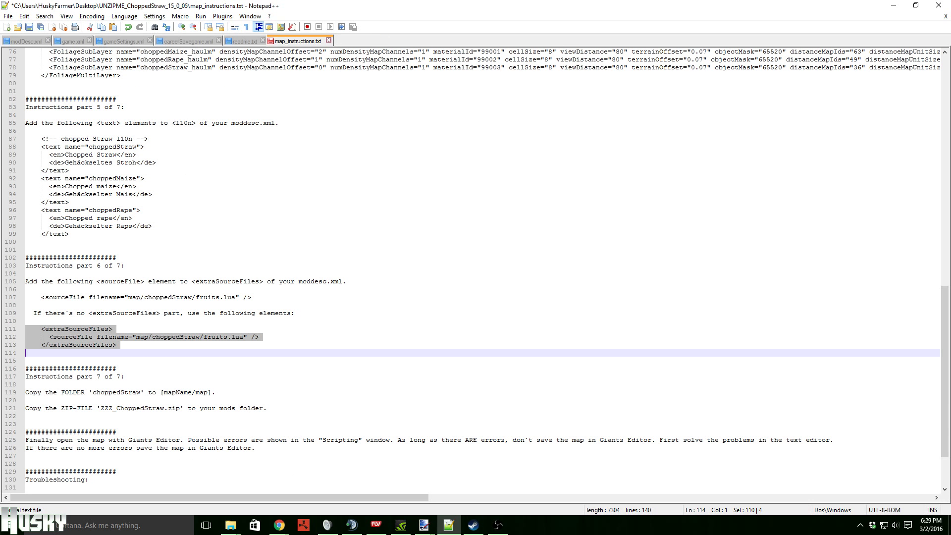
scroll(475, 270, down, 3)
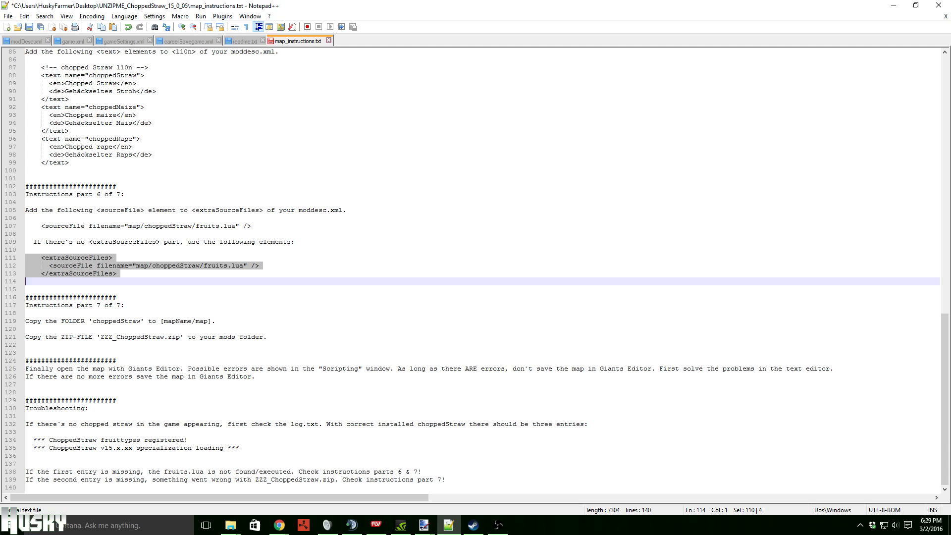
click(63, 321)
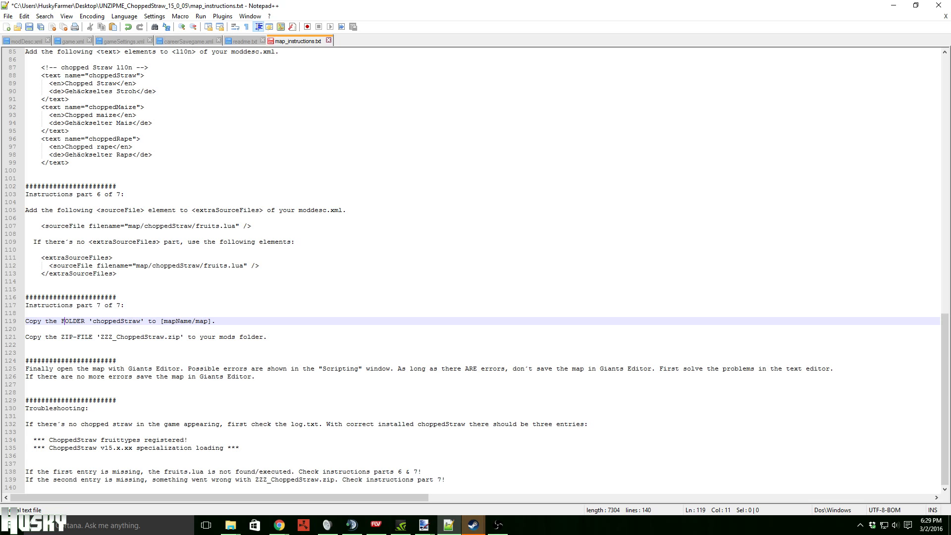
- Switch to File Explorer and copy the choppedStraw folder from the UNZIPME_ChoppedStraw_15_0_05 folder on the desktop
click(893, 5)
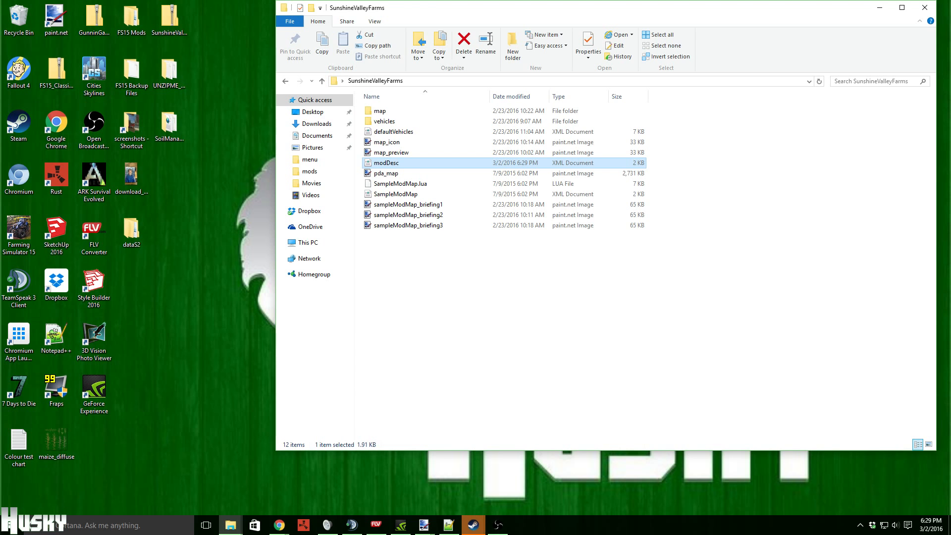
double_click(169, 72)
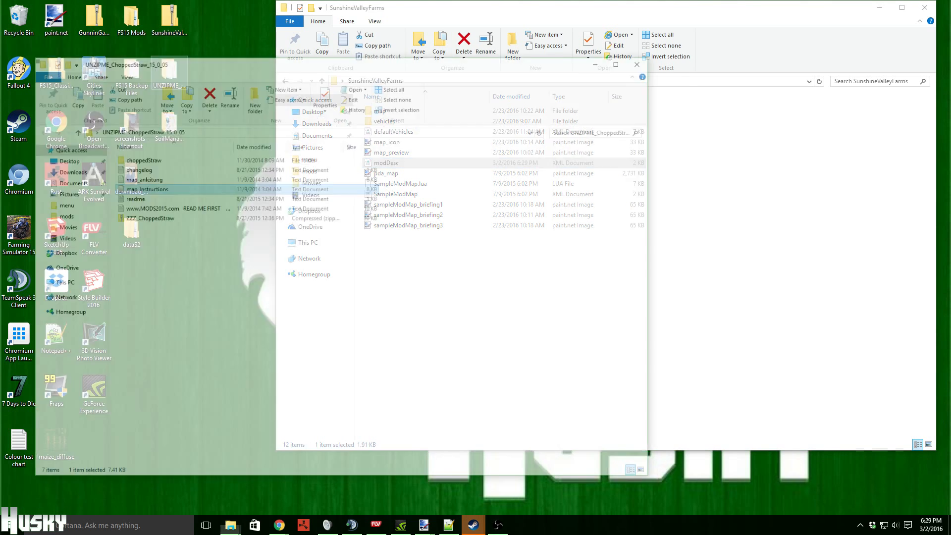
click(133, 123)
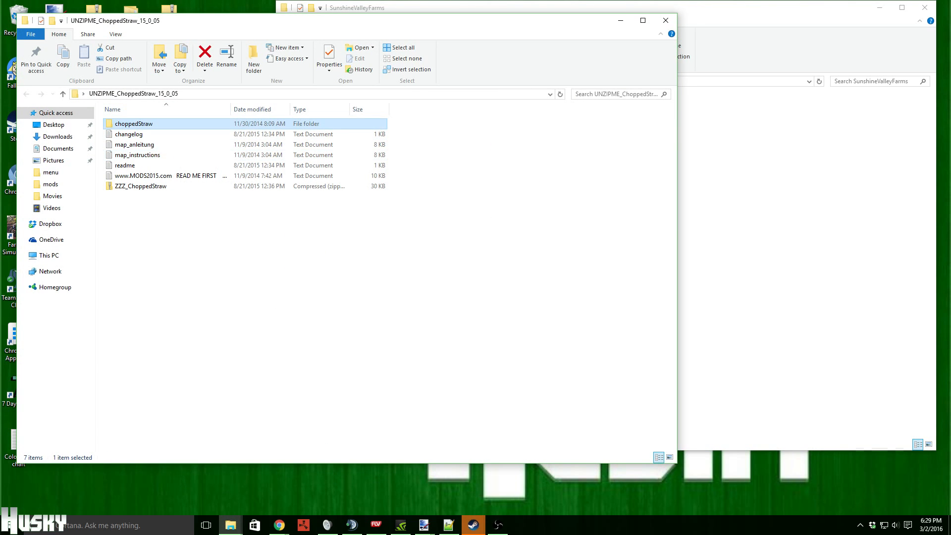
key(ctrl+c)
click(134, 123)
- Paste the choppedStraw folder into the map folder of SunshineValleyFarms
click(758, 209)
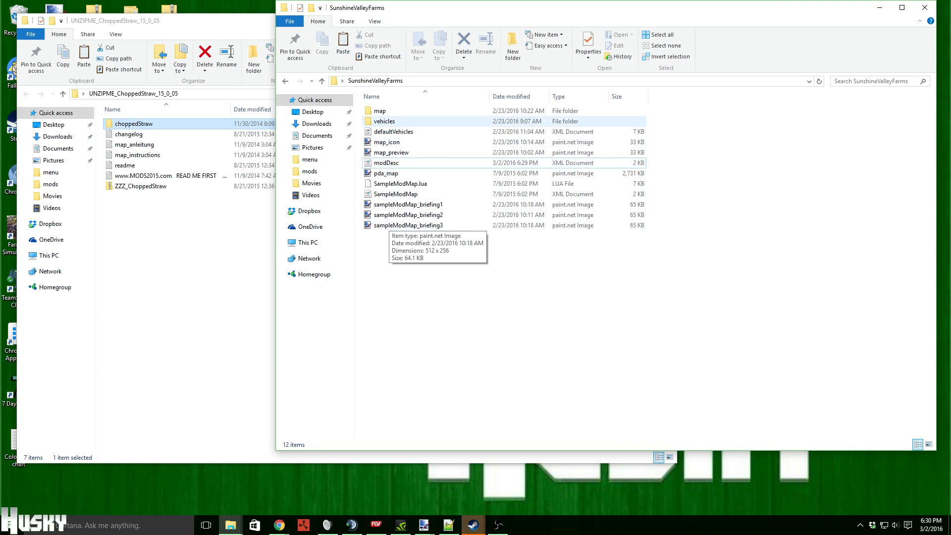
double_click(379, 111)
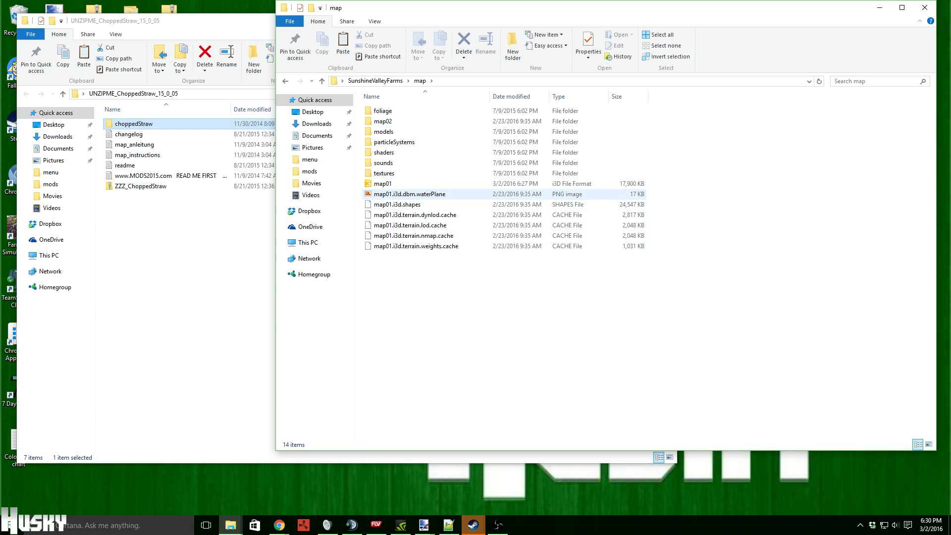
click(383, 183)
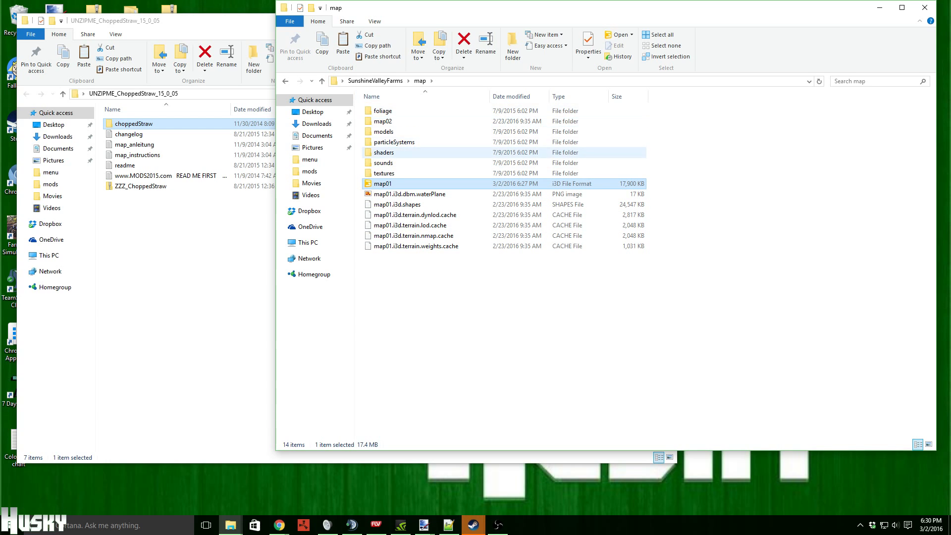
right_click(409, 300)
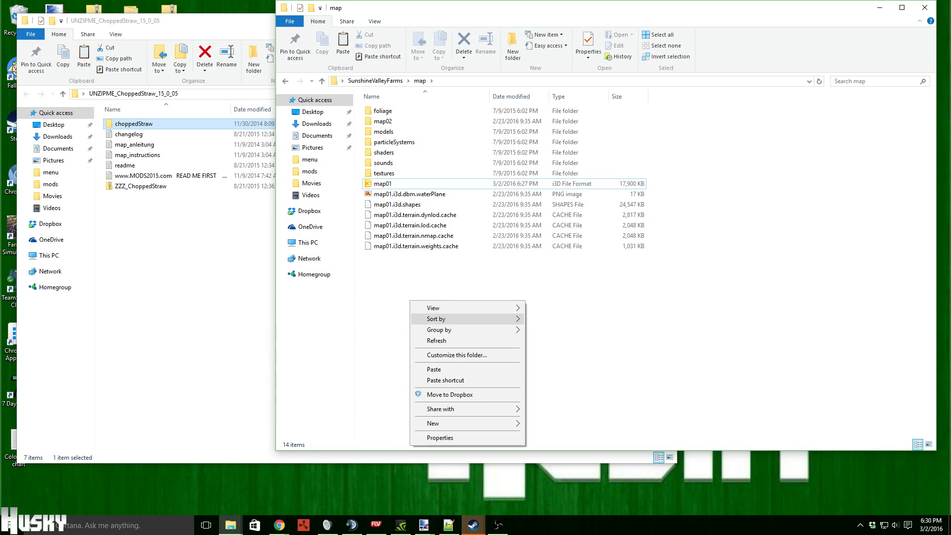
click(431, 370)
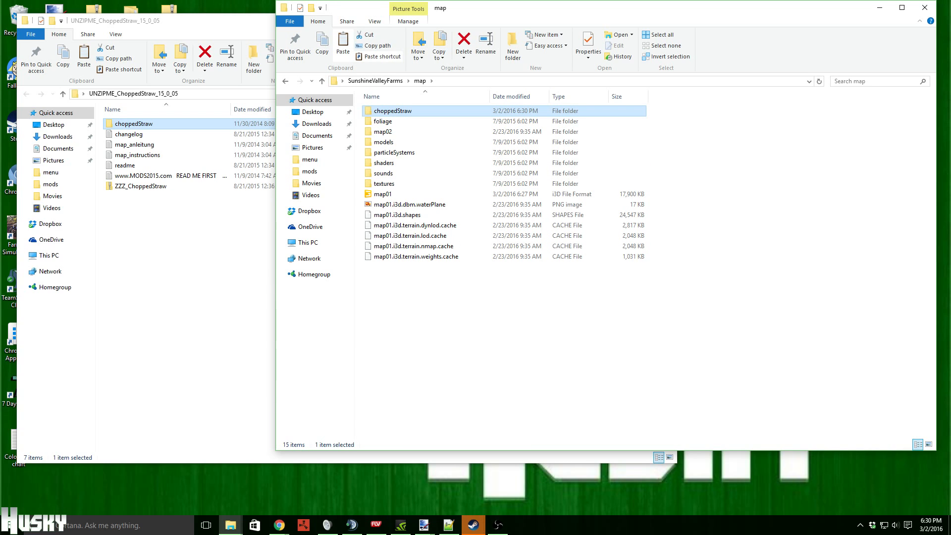
- Compress all files and folders inside the SunshineValleyFarms folder into SunshineValleyFarms.zip with 7-Zip
click(431, 370)
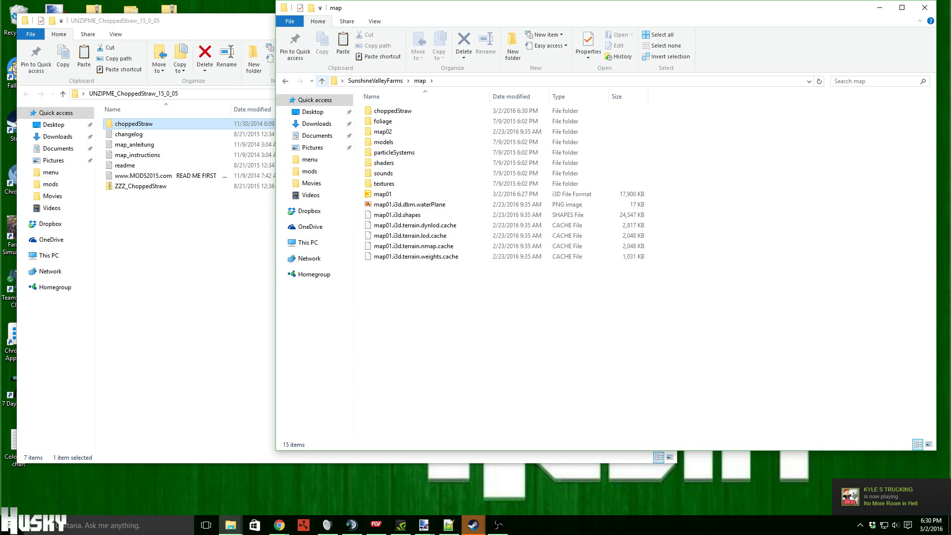
click(322, 81)
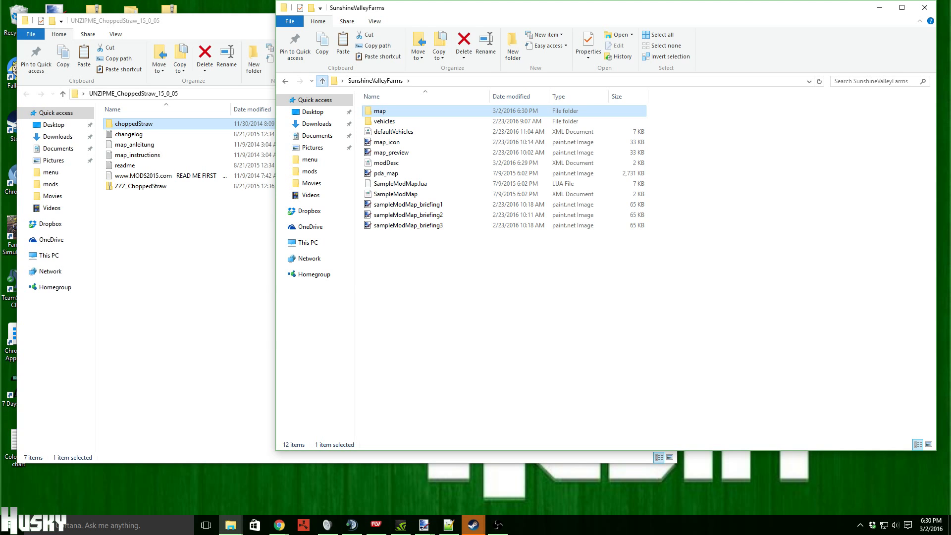
click(322, 82)
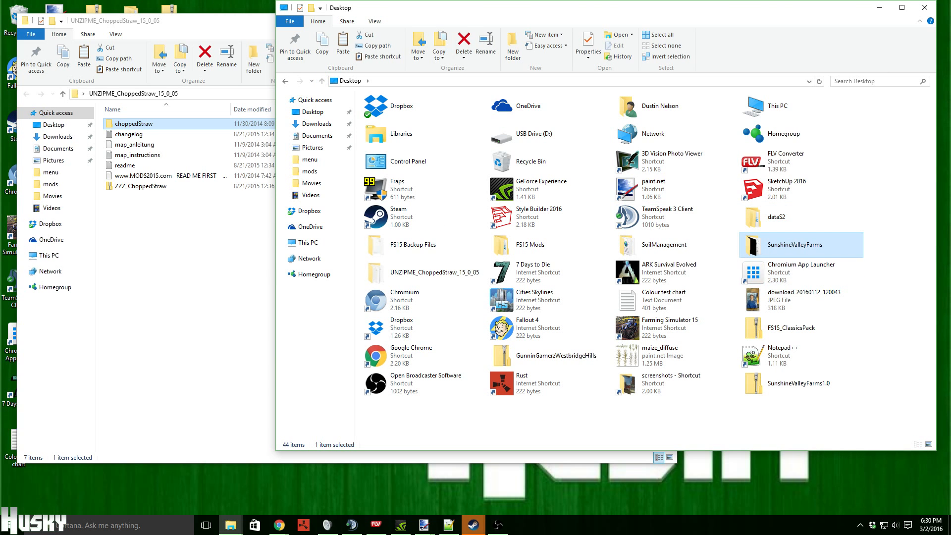
double_click(773, 245)
drag(434, 309, 396, 105)
right_click(401, 144)
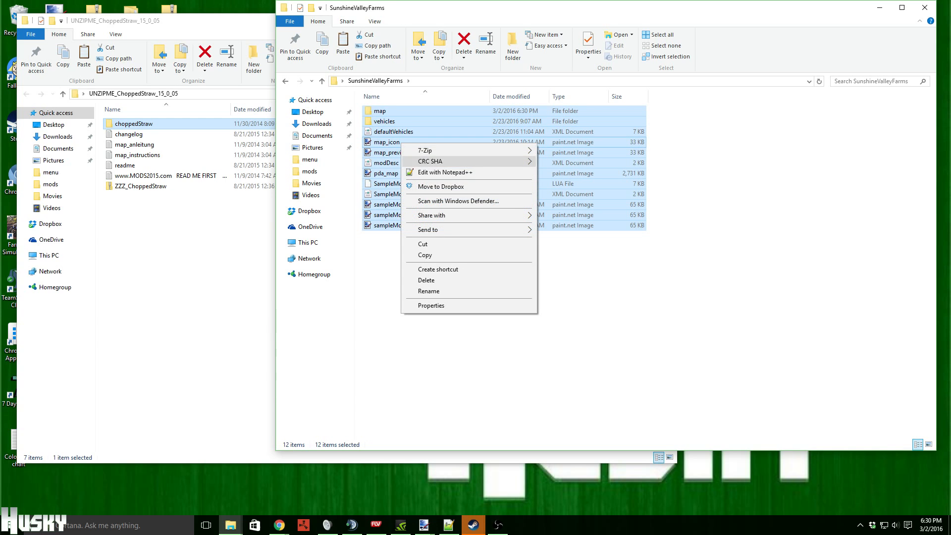
mouse_move(446, 150)
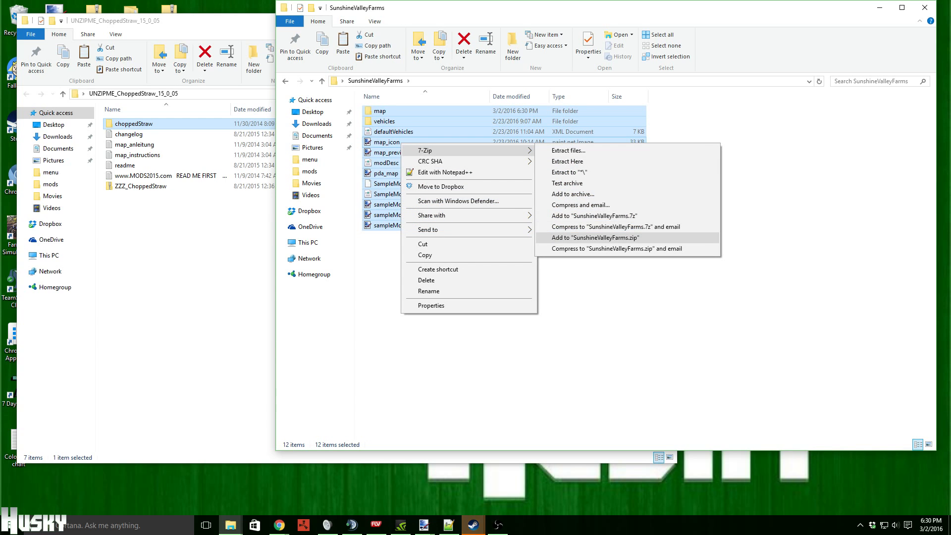
click(594, 237)
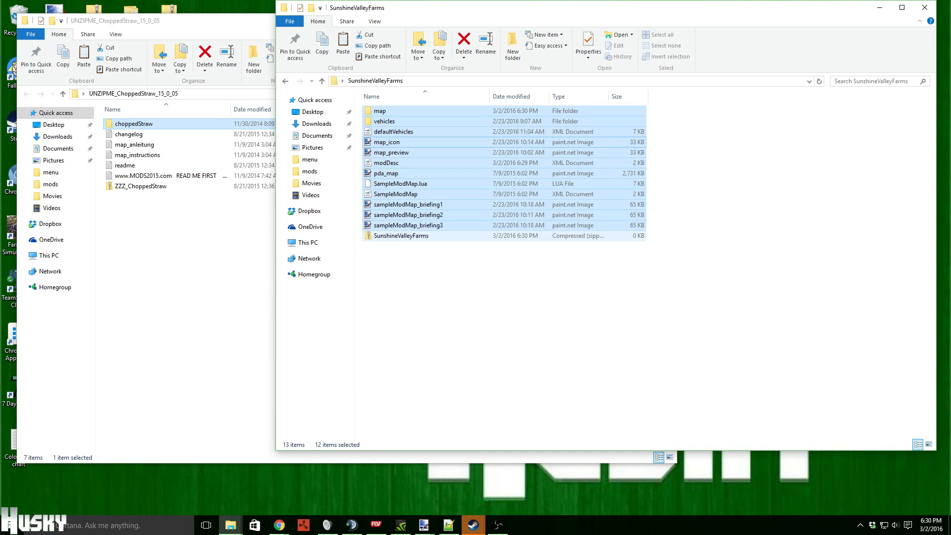
- Move SunshineValleyFarms.zip into the mods folder, replacing the existing file, and close the SunshineValleyFarms folder window
click(428, 234)
drag(411, 236, 314, 174)
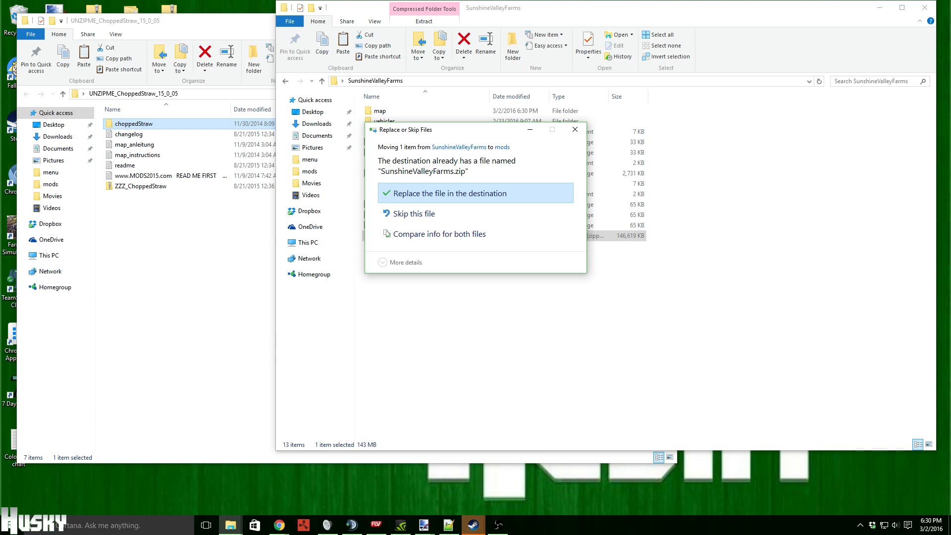
click(450, 193)
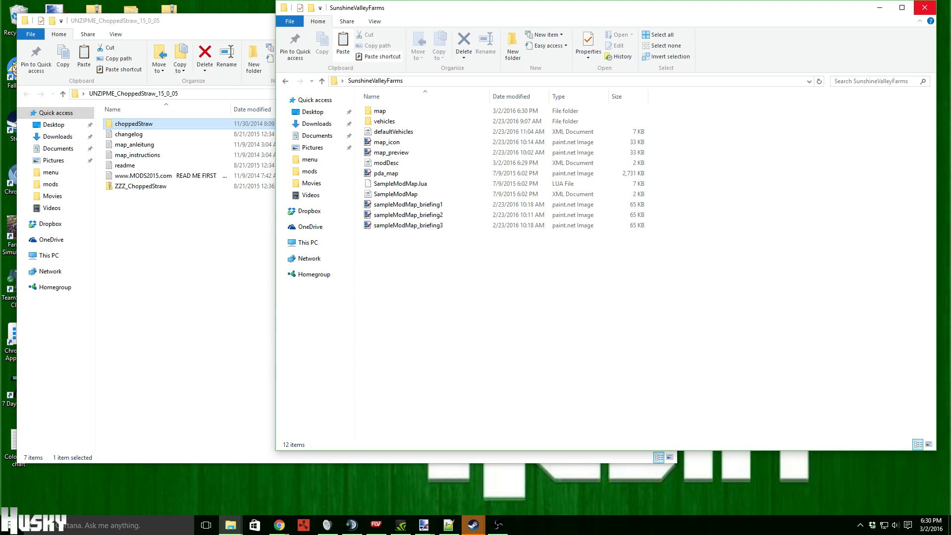
click(924, 7)
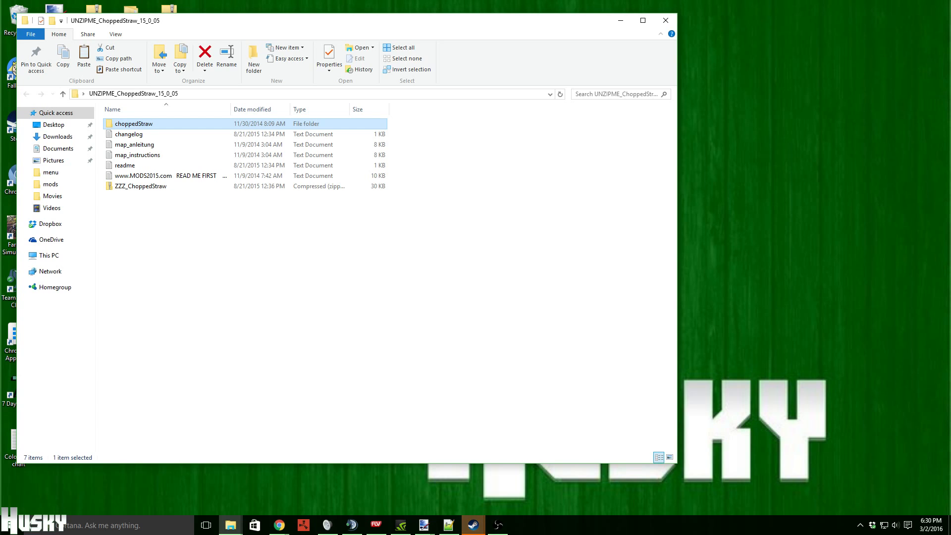
- Check the FarmingSimulator2015 mods folder for the ZZZ_ChoppedStraw archive from the UNZIPME_ChoppedStraw_15_0_05 folder
click(140, 187)
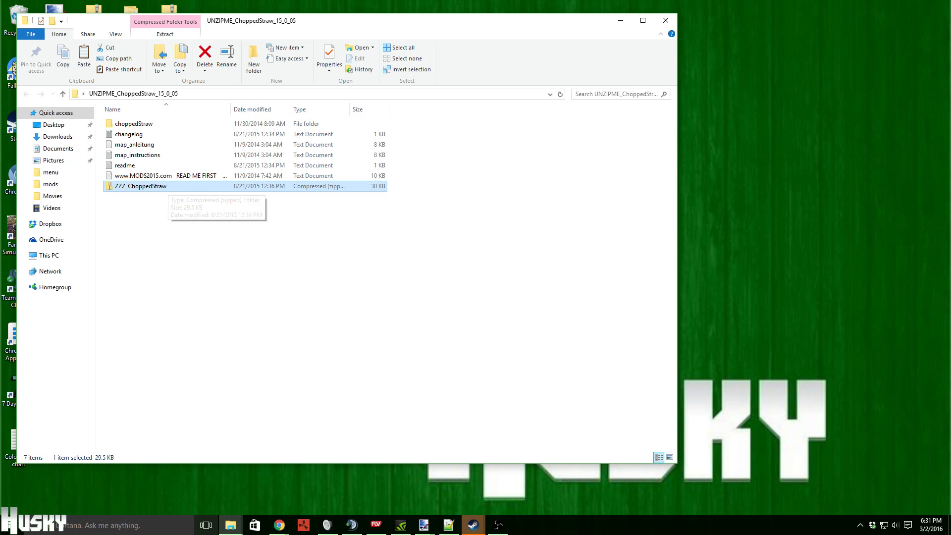
click(230, 525)
click(144, 484)
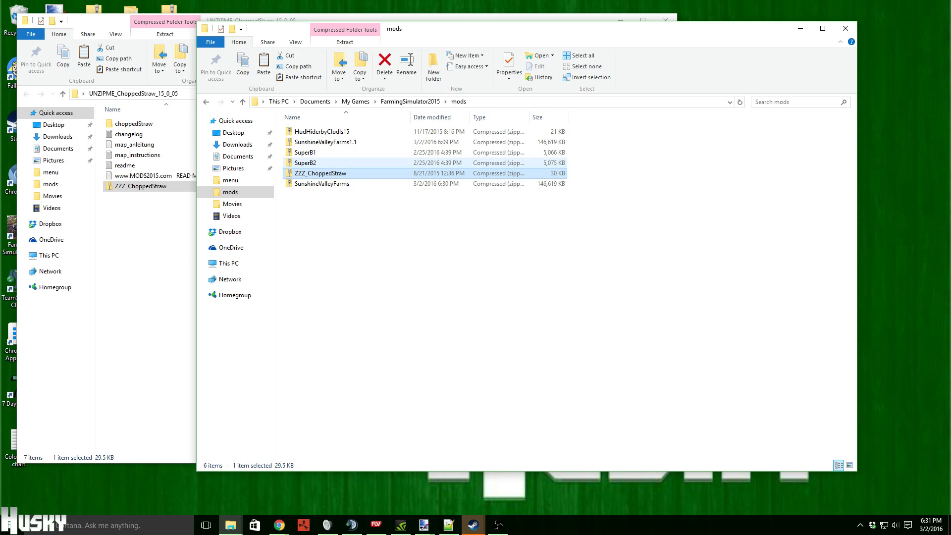
- Delete the SunshineValleyFarms1.1 archive from the mods folder and minimize both folder windows
click(322, 184)
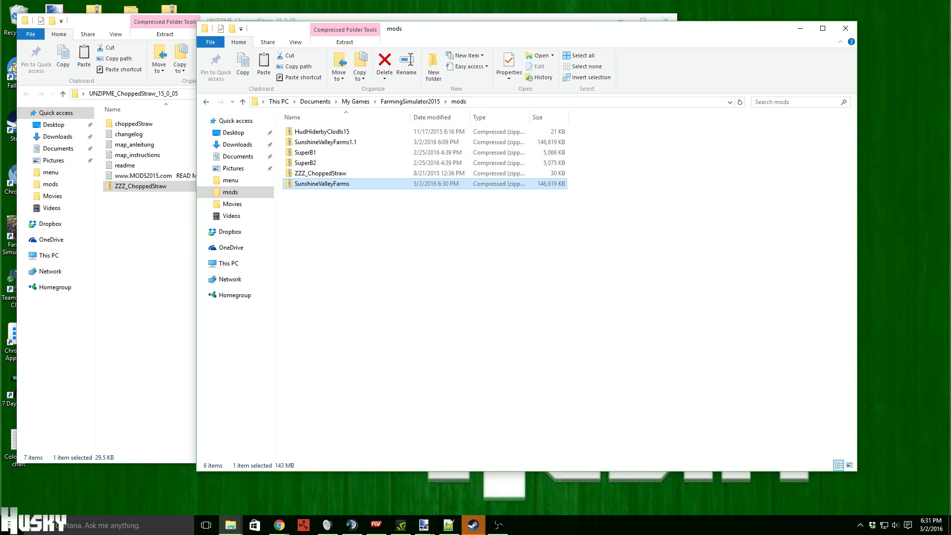
click(326, 143)
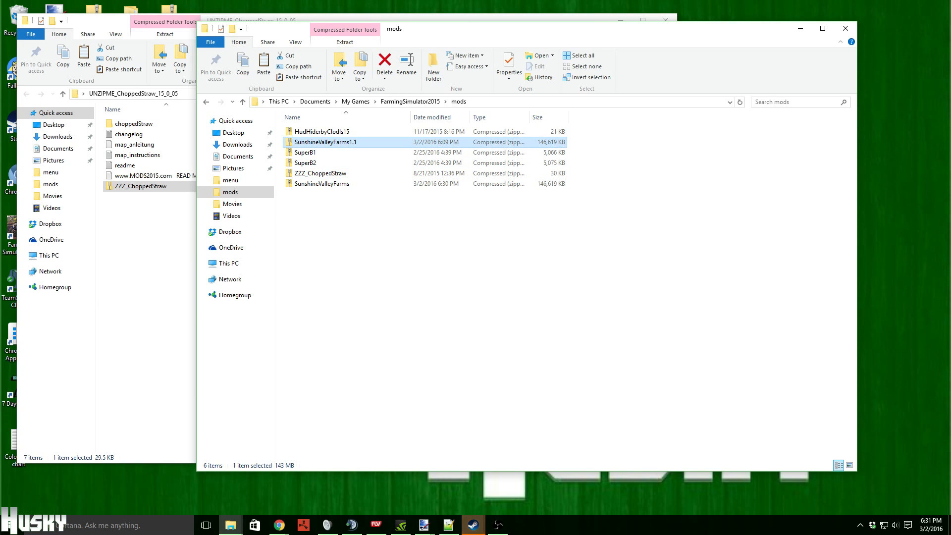
key(Delete)
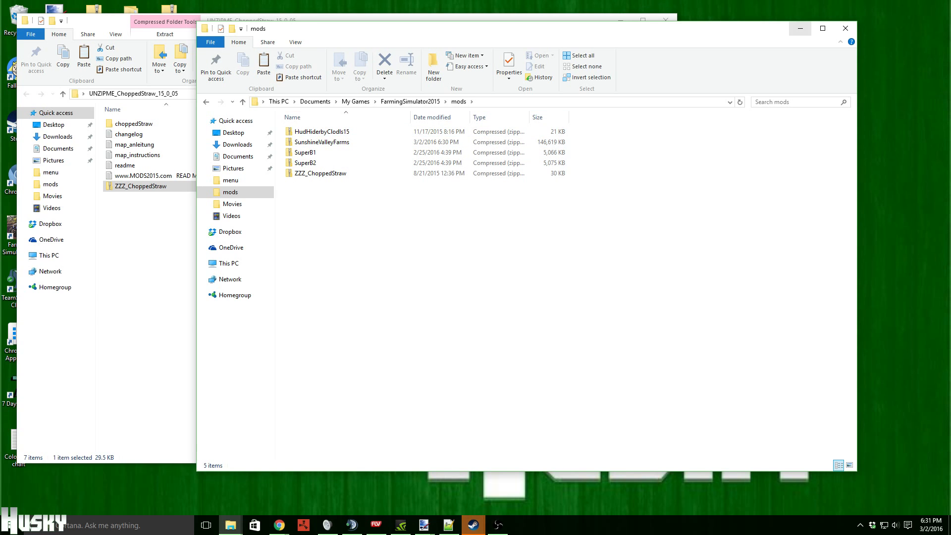
click(800, 28)
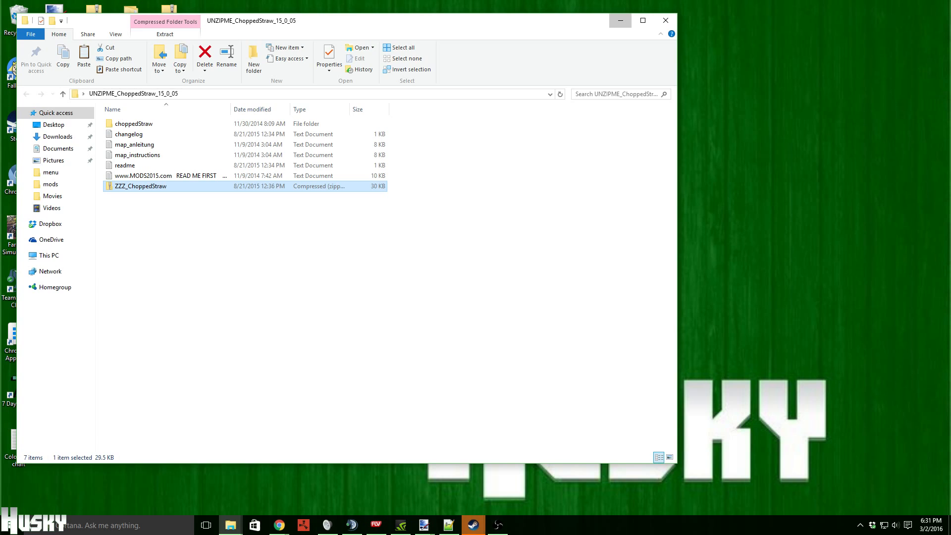
click(620, 20)
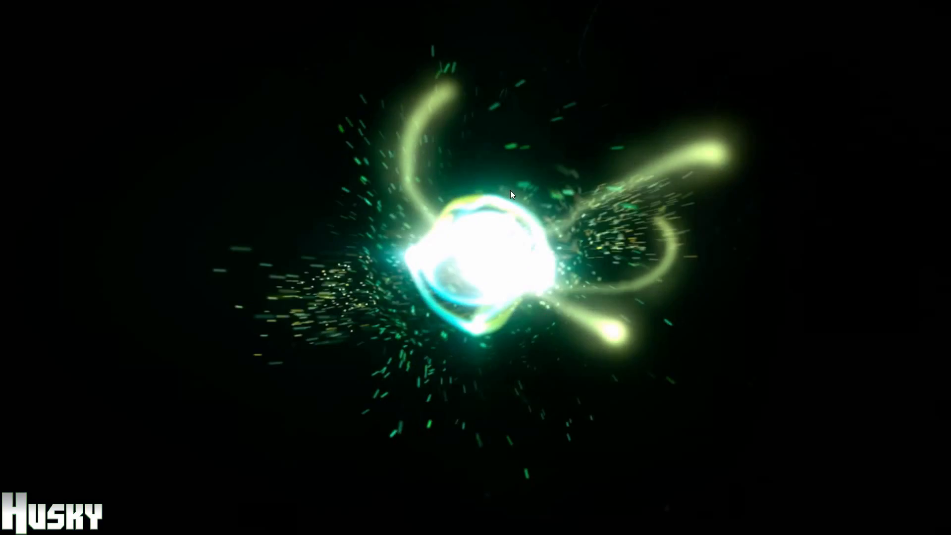
- Switch to Farming Simulator 15, skip the intro, and start a career in the unused savegame 2
click(510, 190)
click(512, 177)
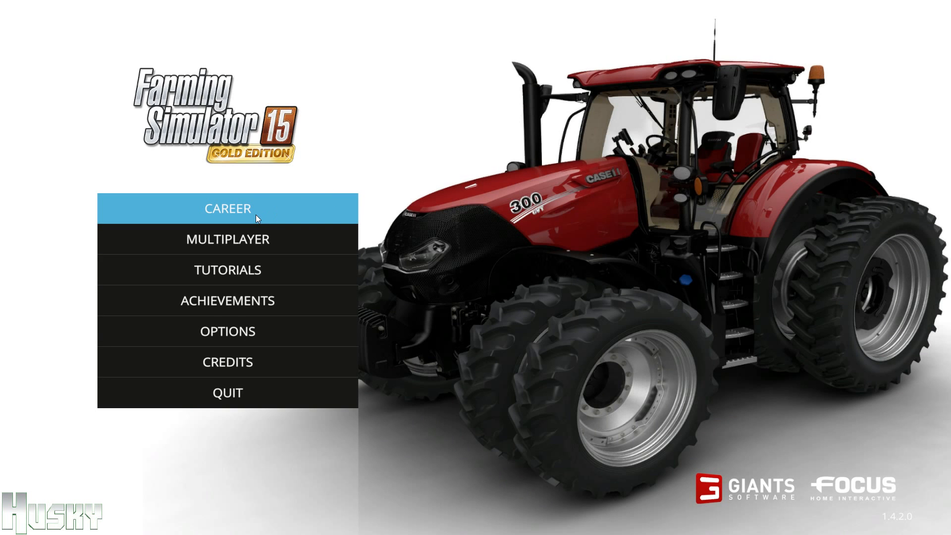
click(232, 214)
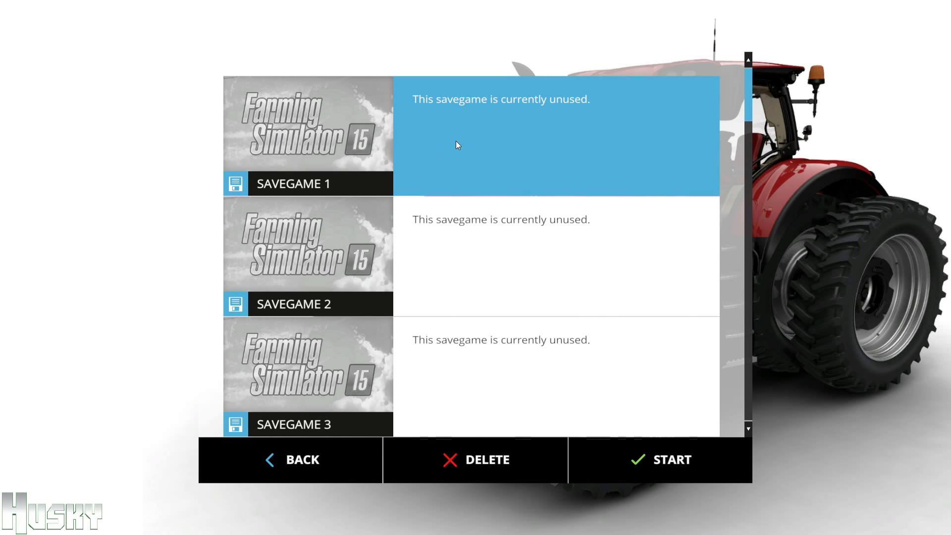
click(499, 255)
click(499, 253)
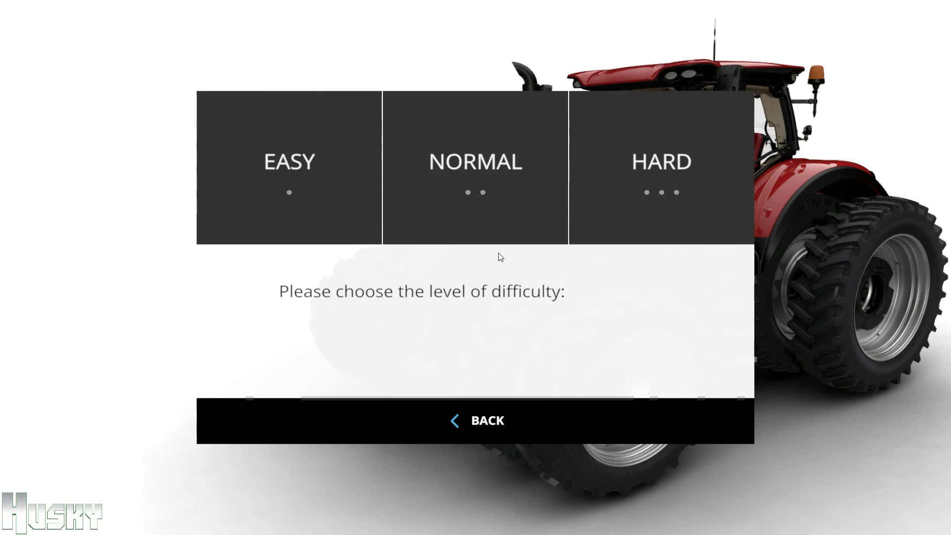
- Choose Normal difficulty and the Sunshine Valley Farms map, and start the game past the briefing
click(481, 226)
scroll(484, 362, down, 1)
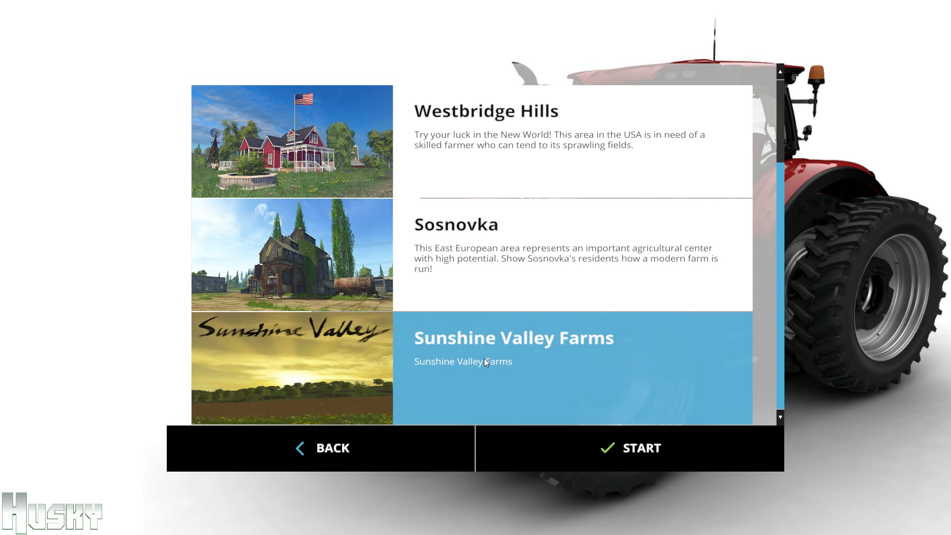
click(450, 373)
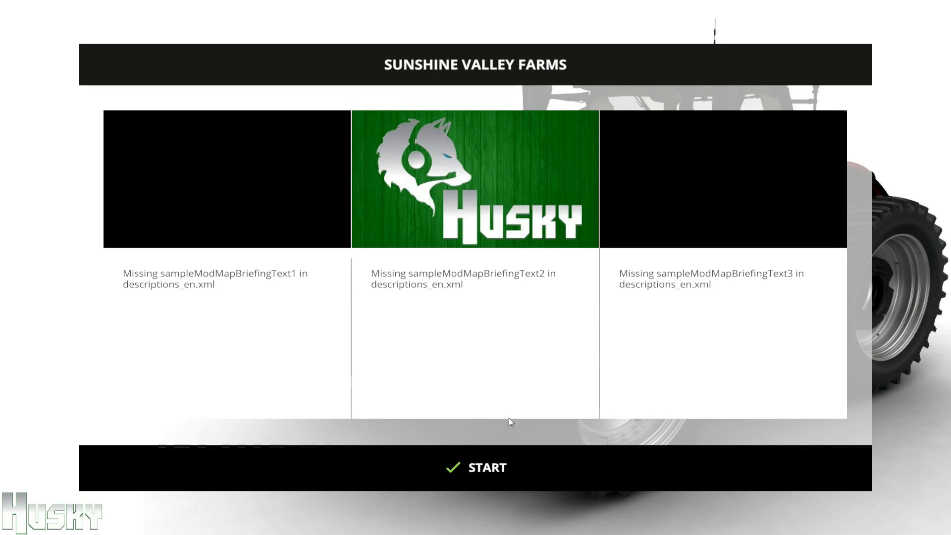
click(490, 465)
key(Return)
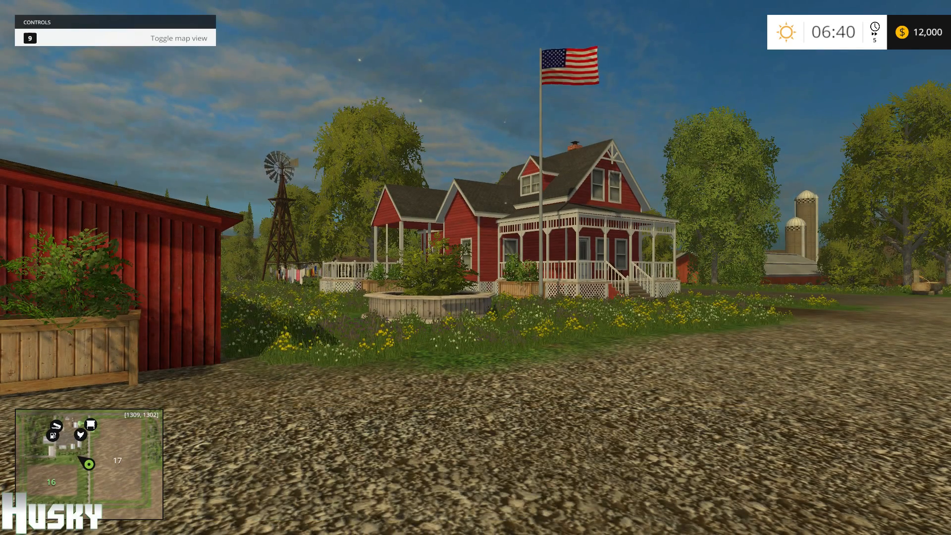
- Switch through the farm's vehicles to the red Case IH combine harvester in the shed
key(Tab)
key(Tab)
key(Tab)
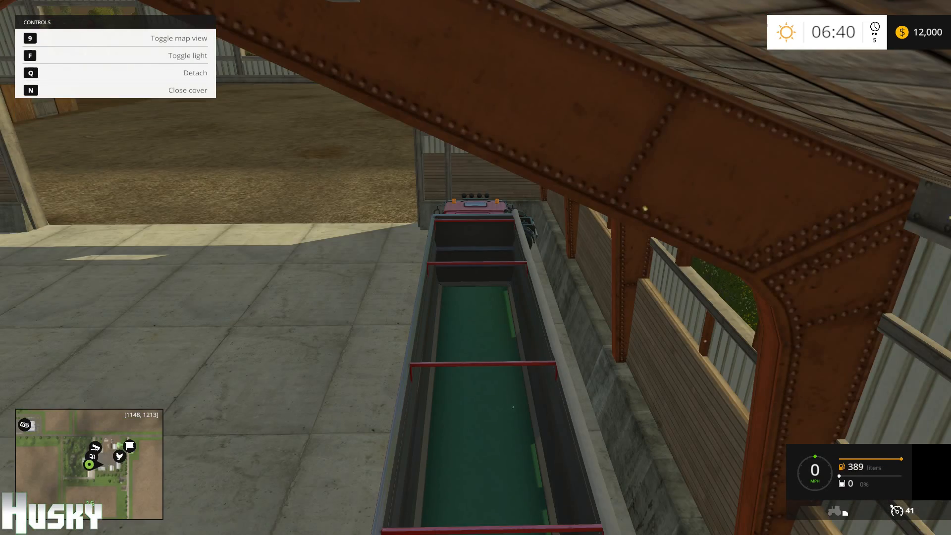
key(Tab)
key(Tab)
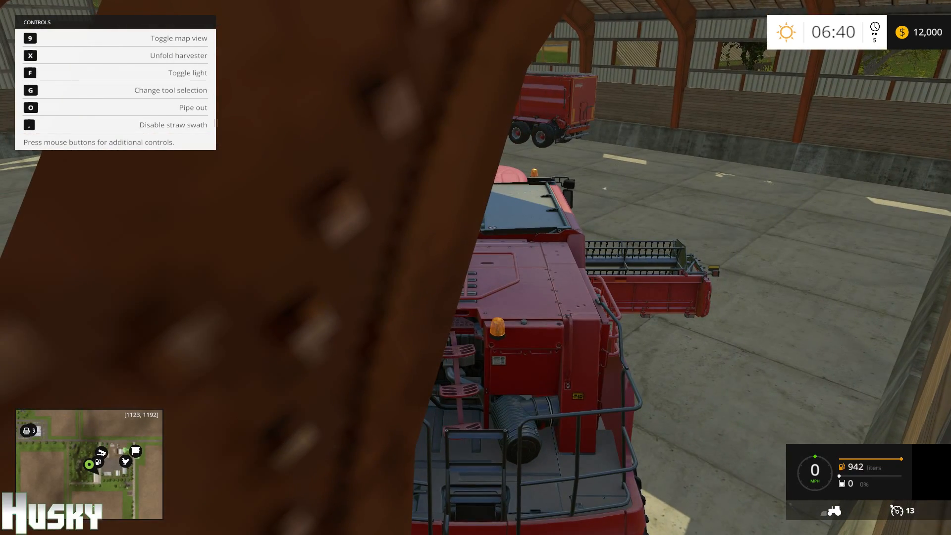
- Unfold the combine harvester and drive it out of the shed to the edge of field 16
key(g)
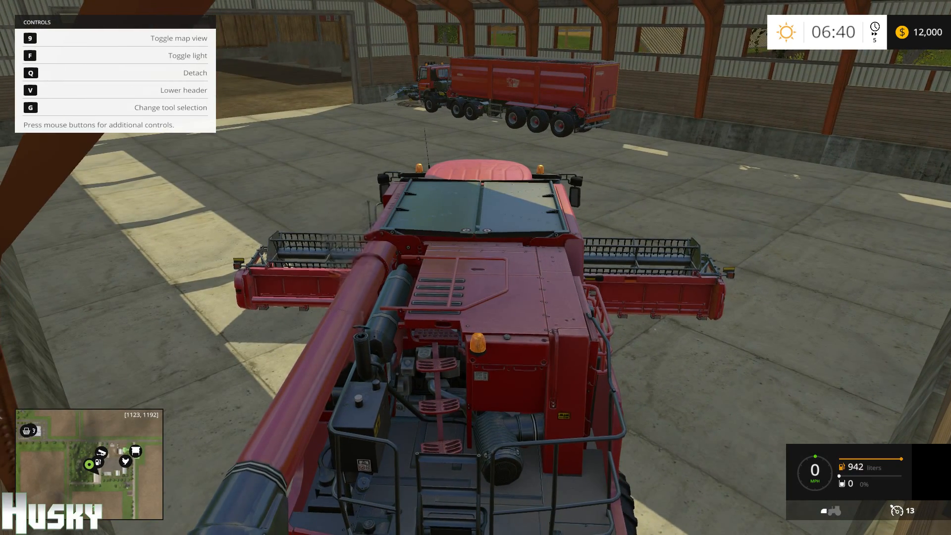
key(g)
key(w)
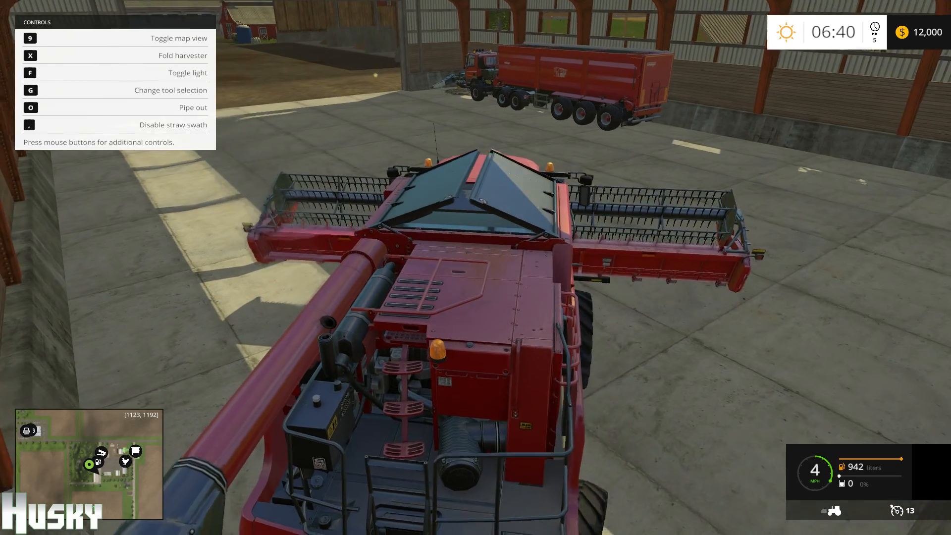
key(w)
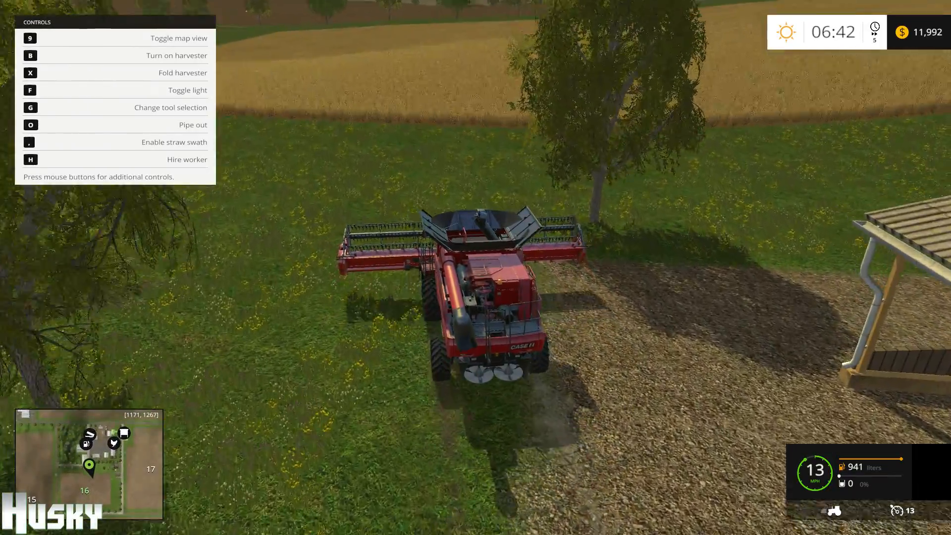
- Disable the harvester's straw swath and hire a worker to harvest field 16, finishing at the in-game menu
key(period)
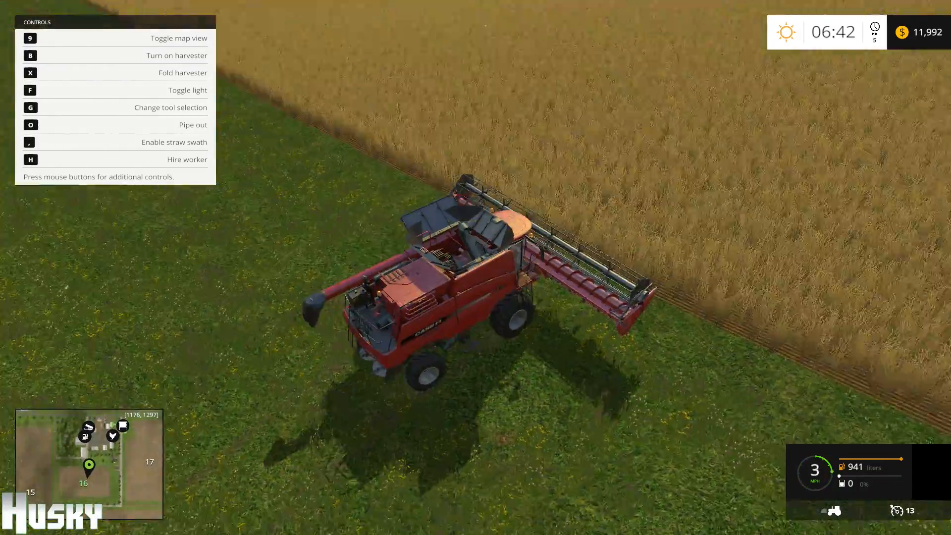
key(h)
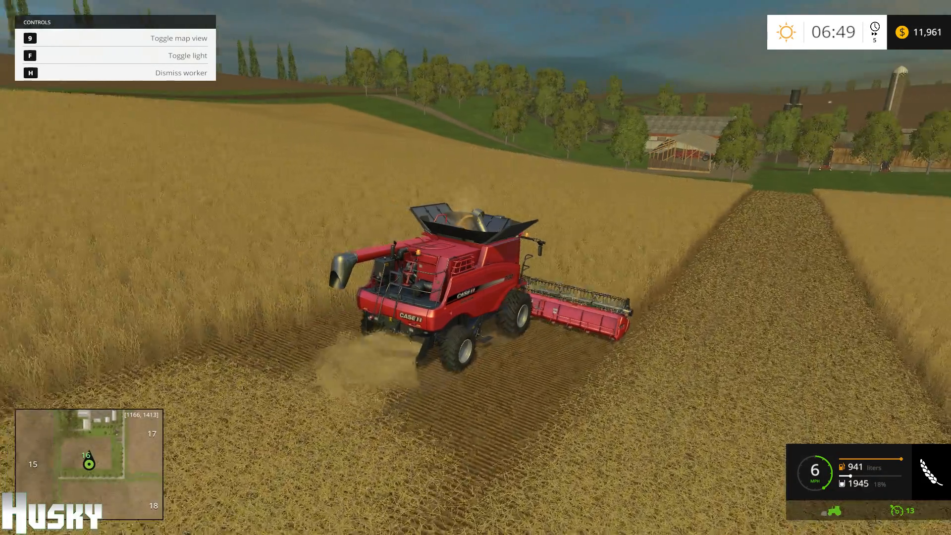
key(Escape)
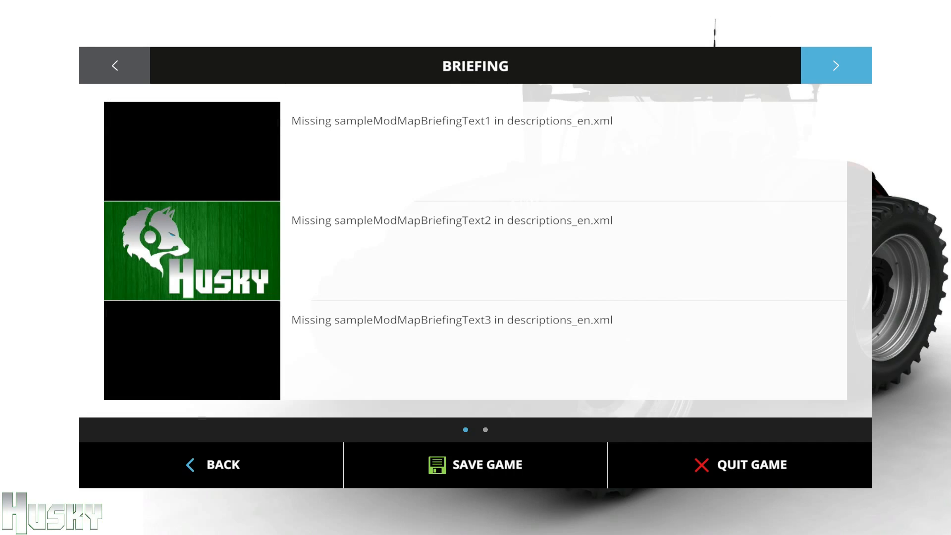